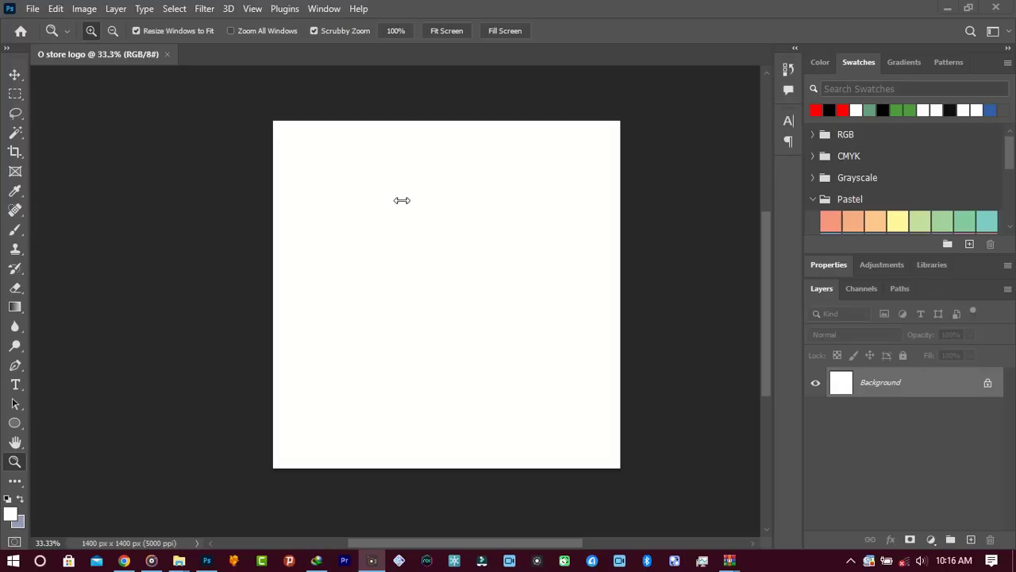
Choose the Ellipse tool and set its fill to No Color.
click(19, 422)
click(19, 420)
click(164, 32)
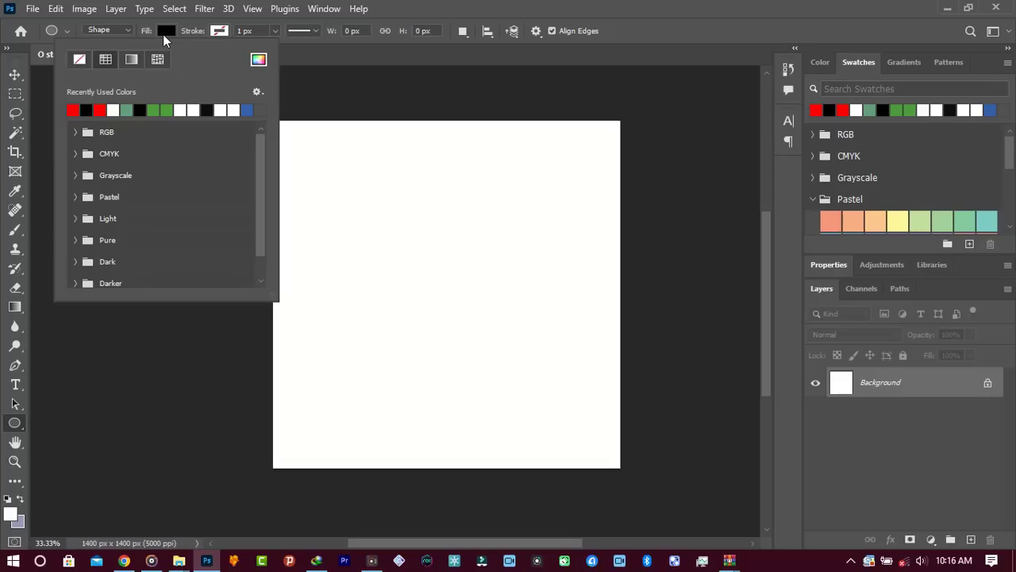
click(80, 59)
Set the ellipse stroke to the green swatch after briefly trying orange ff7800.
click(219, 31)
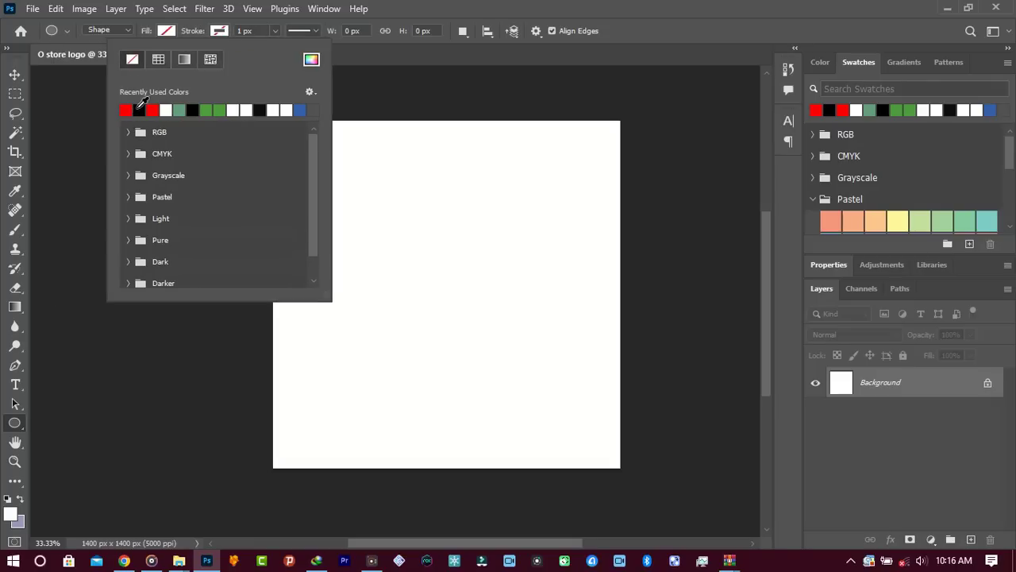
click(383, 93)
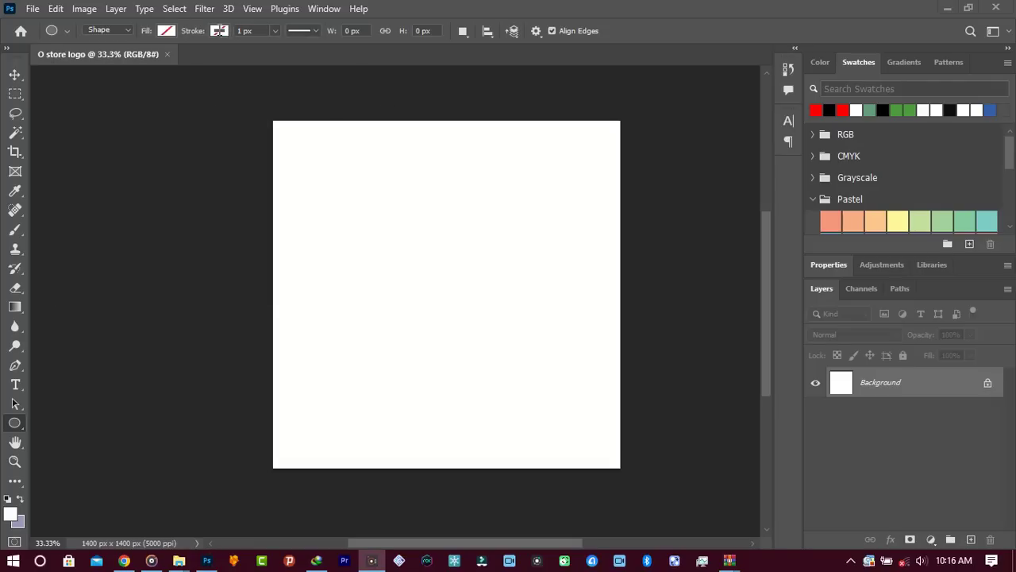
click(220, 31)
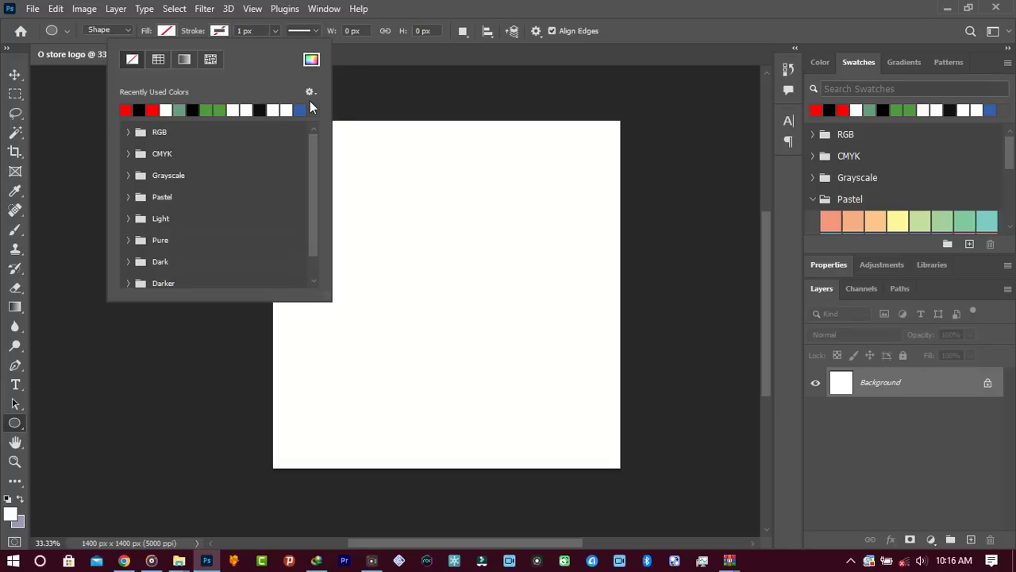
click(311, 61)
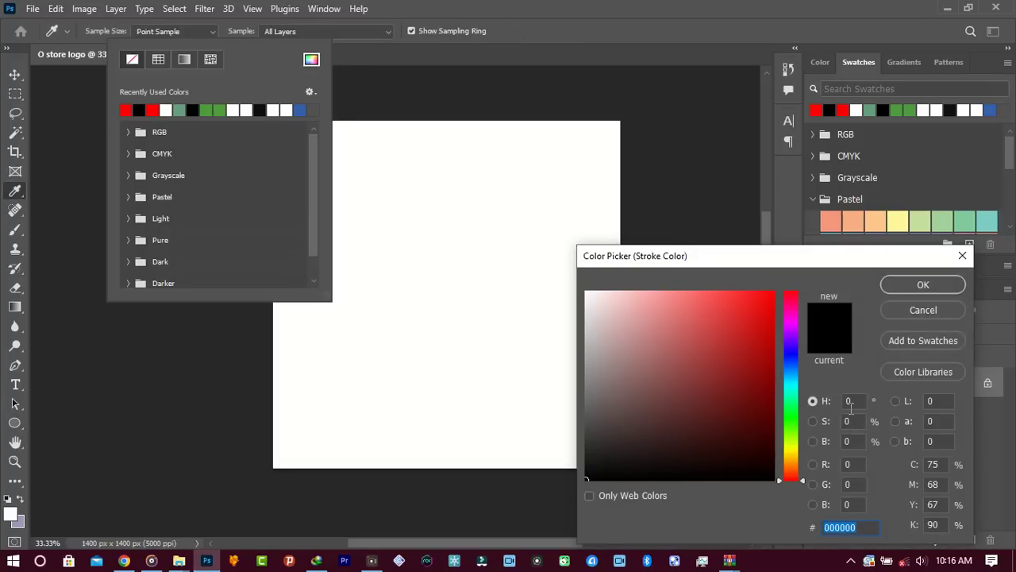
click(790, 460)
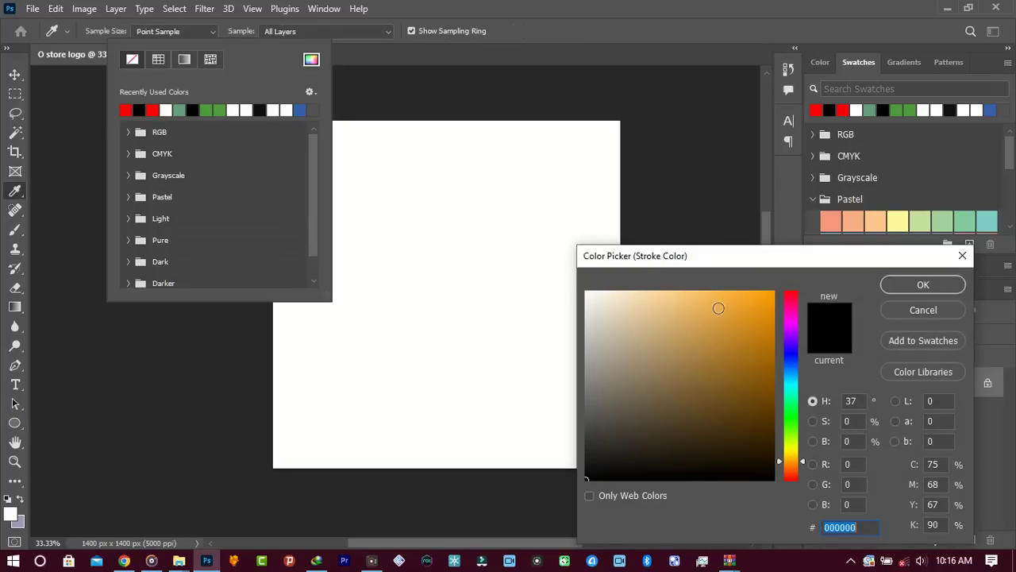
drag(751, 306, 791, 284)
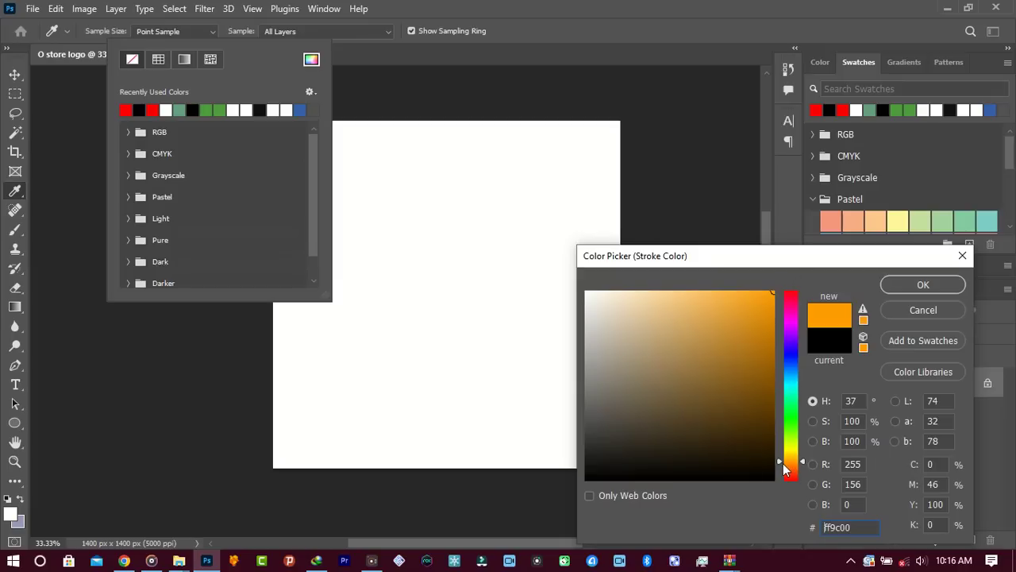
drag(784, 470, 781, 470)
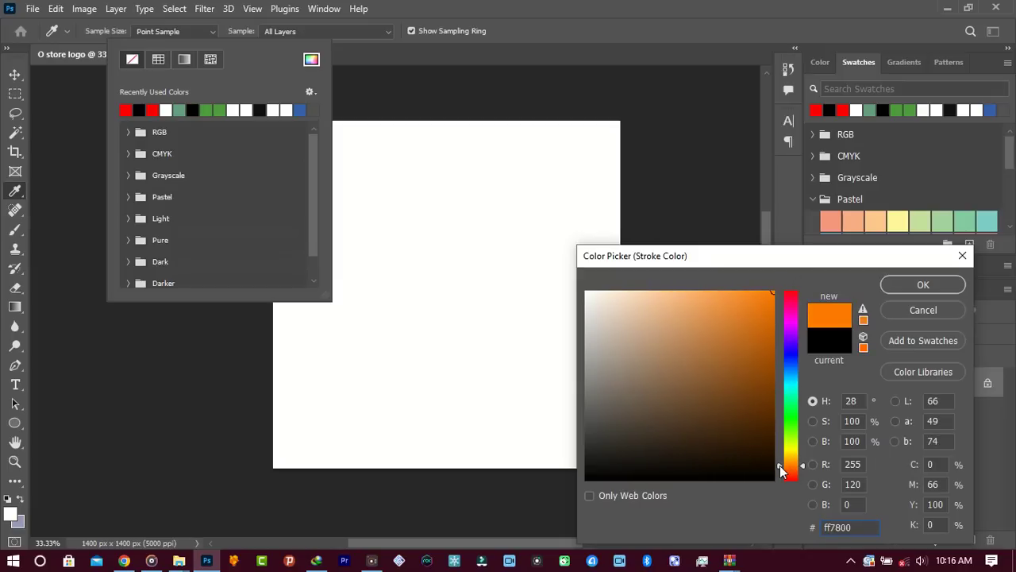
click(898, 284)
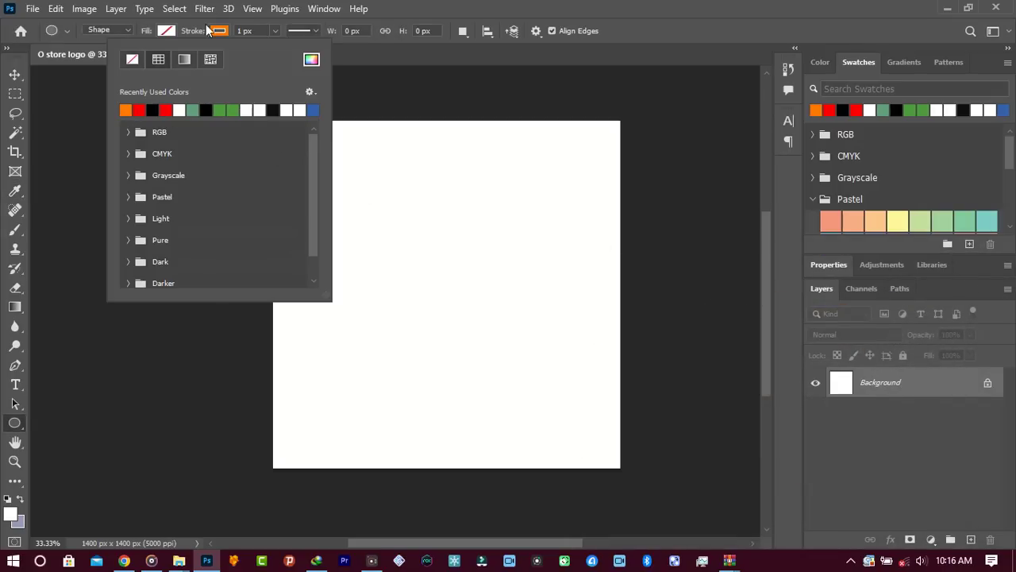
click(311, 61)
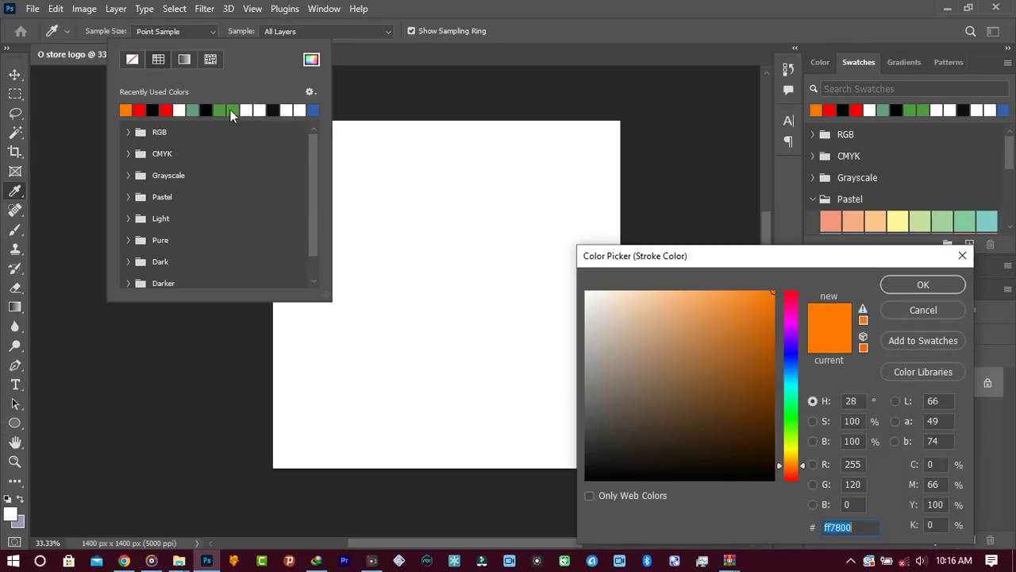
click(923, 310)
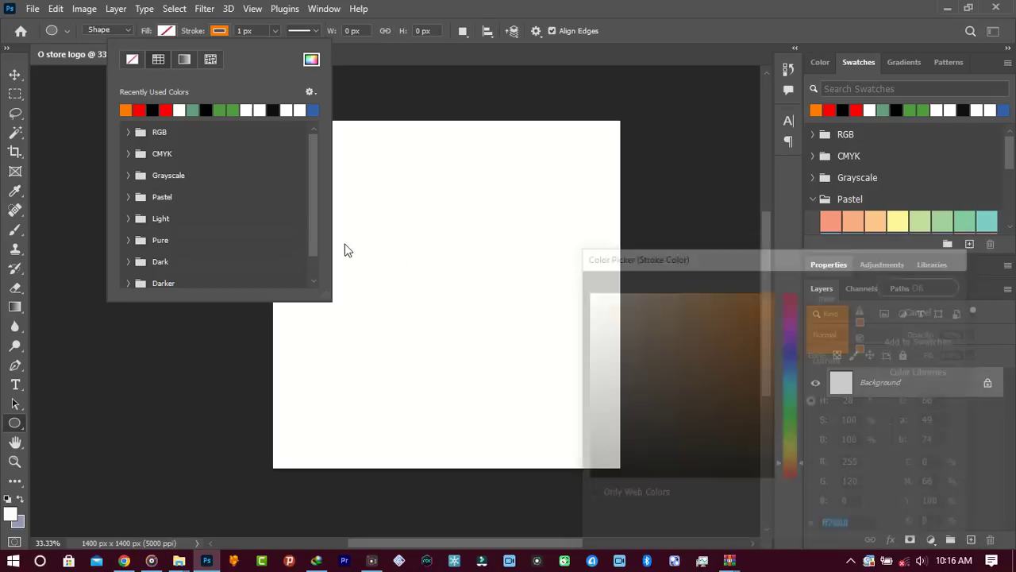
click(227, 110)
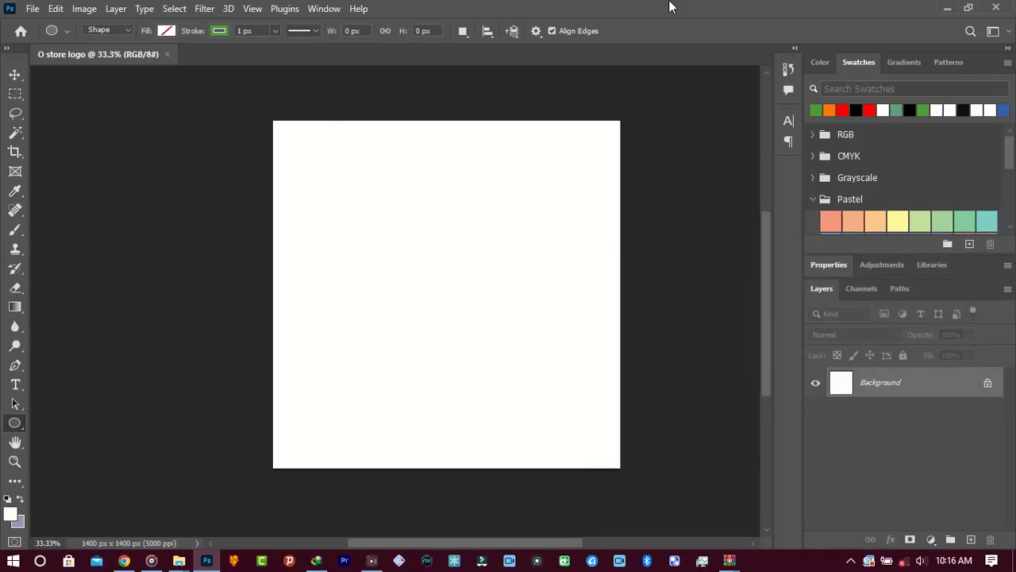
click(535, 108)
Draw an ellipse with a 27 px green stroke, sized to a 274×274 px circle.
drag(344, 223, 465, 353)
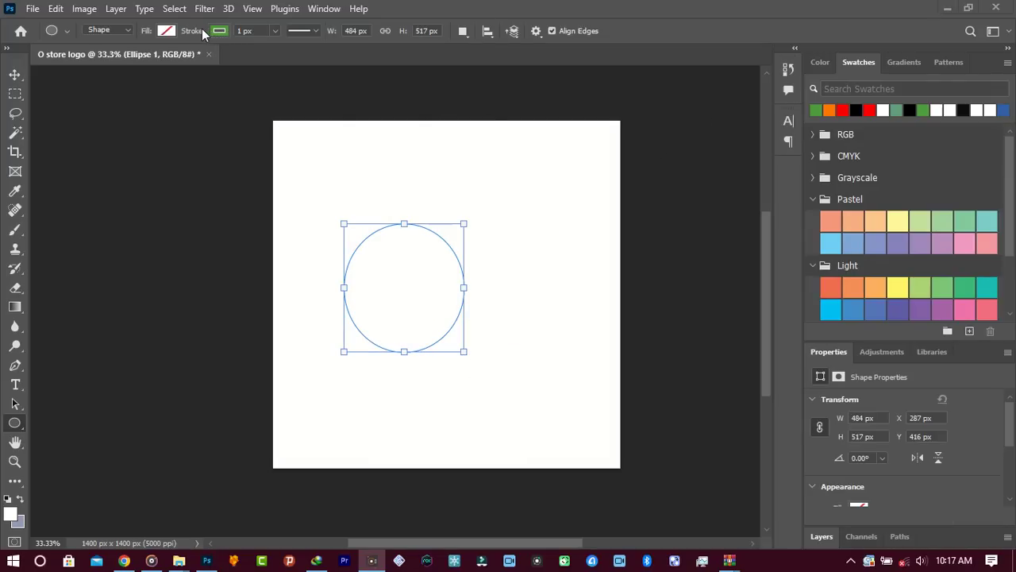
drag(195, 33, 223, 36)
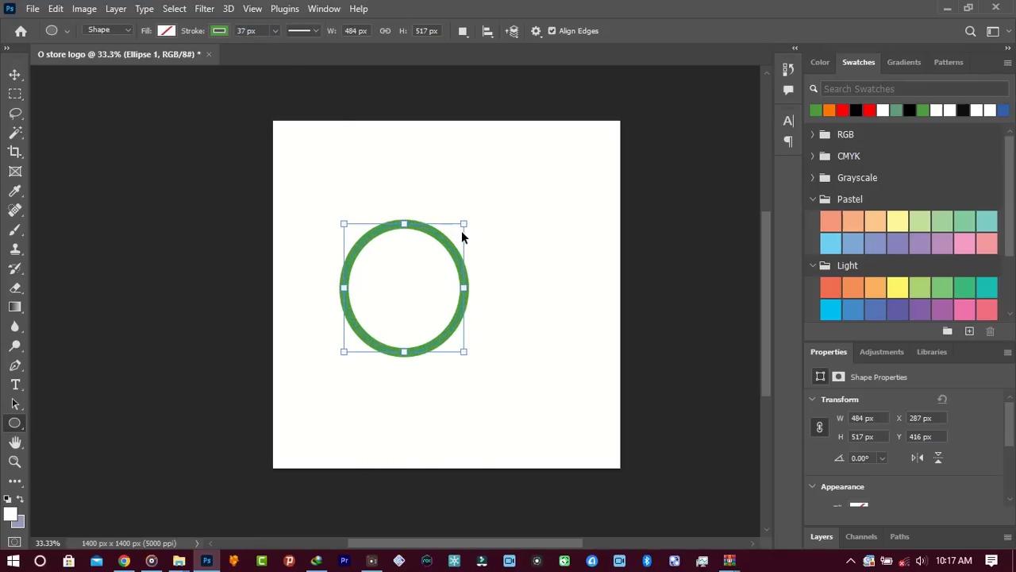
drag(463, 224, 410, 284)
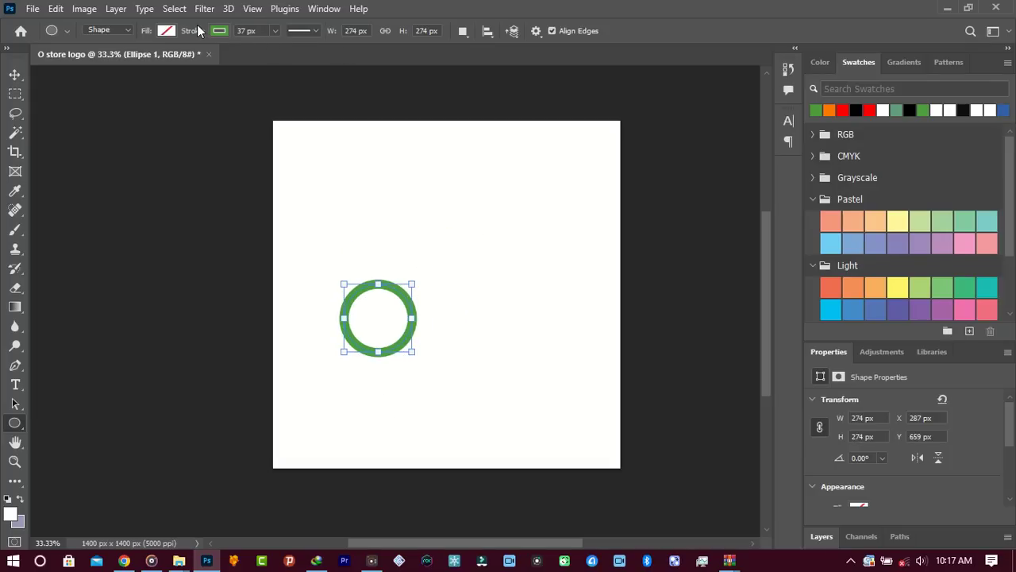
drag(199, 32, 194, 36)
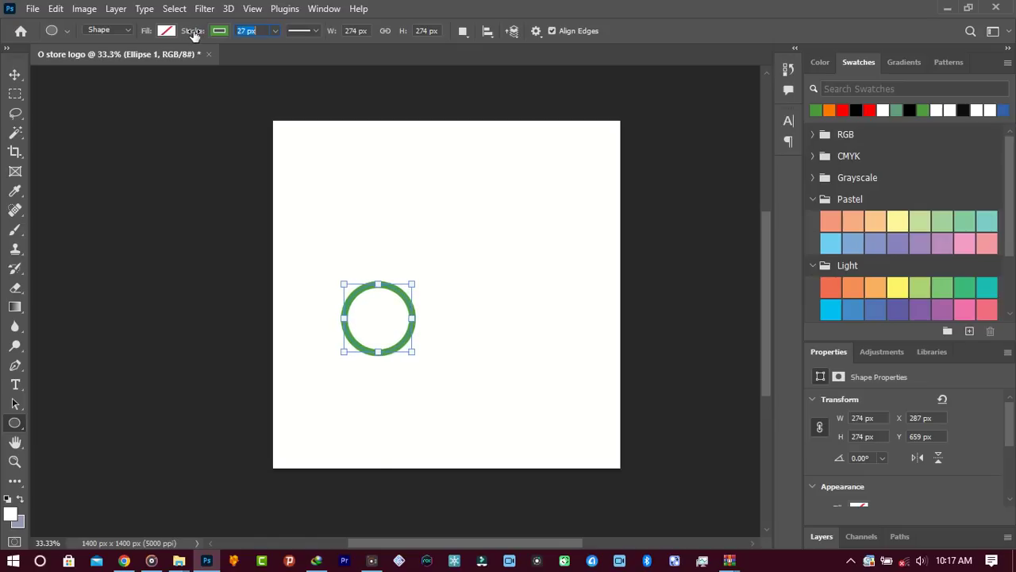
click(239, 32)
Nudge the green ring right with the Move tool.
key(v)
key(Right)
key(Right)
key(Right)
key(Right)
key(Right)
key(Right)
key(Right)
key(Right)
key(Right)
key(Right)
key(Right)
key(Right)
key(Right)
key(Right)
key(Right)
key(Right)
key(Right)
key(Right)
key(Right)
key(Right)
key(Right)
key(Right)
key(Right)
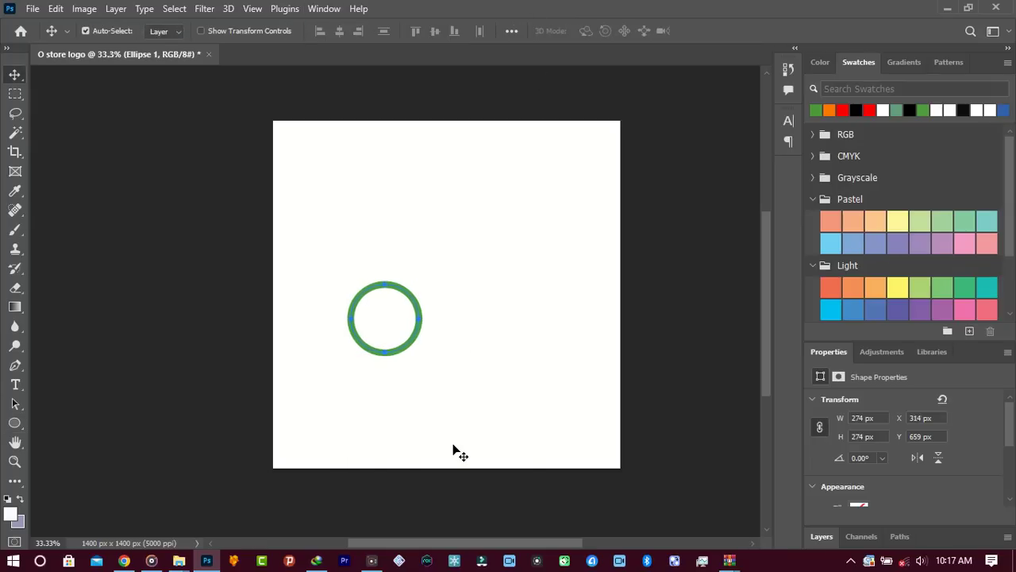
key(Right)
key(Right)
key(Right)
key(Right)
key(Right)
key(Right)
key(Right)
key(Right)
key(Right)
key(Right)
key(Right)
key(Right)
key(Right)
key(Right)
key(Right)
key(Right)
key(Right)
key(Right)
key(Right)
key(Right)
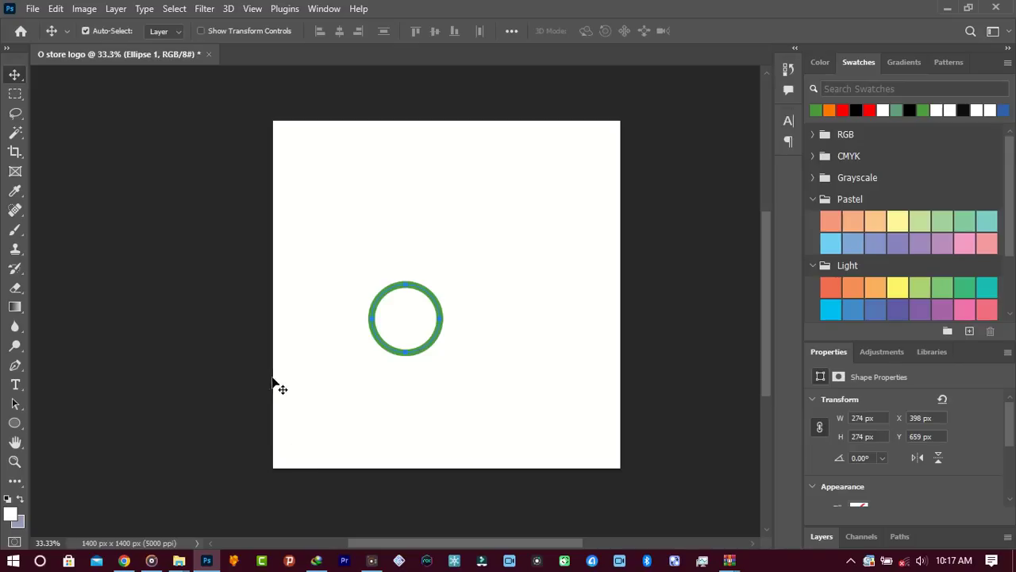
key(z)
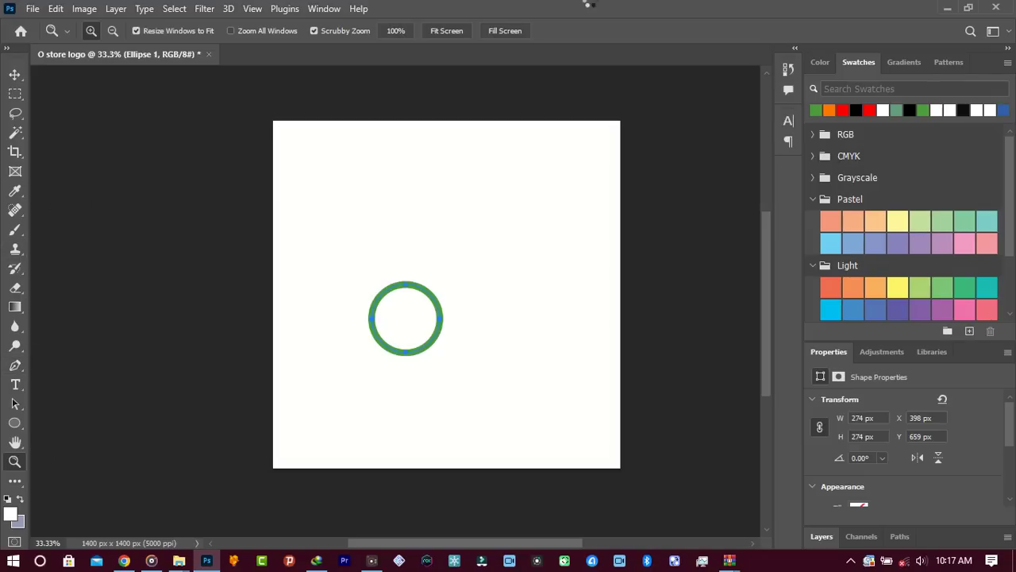
Type an orange letter 'O' at 8 pt as a new text layer.
key(t)
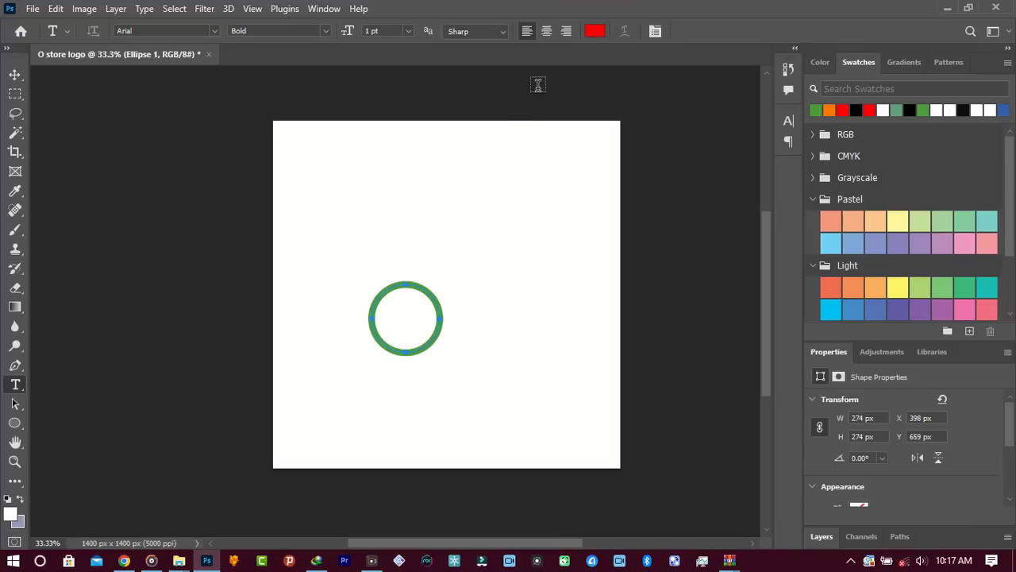
click(593, 37)
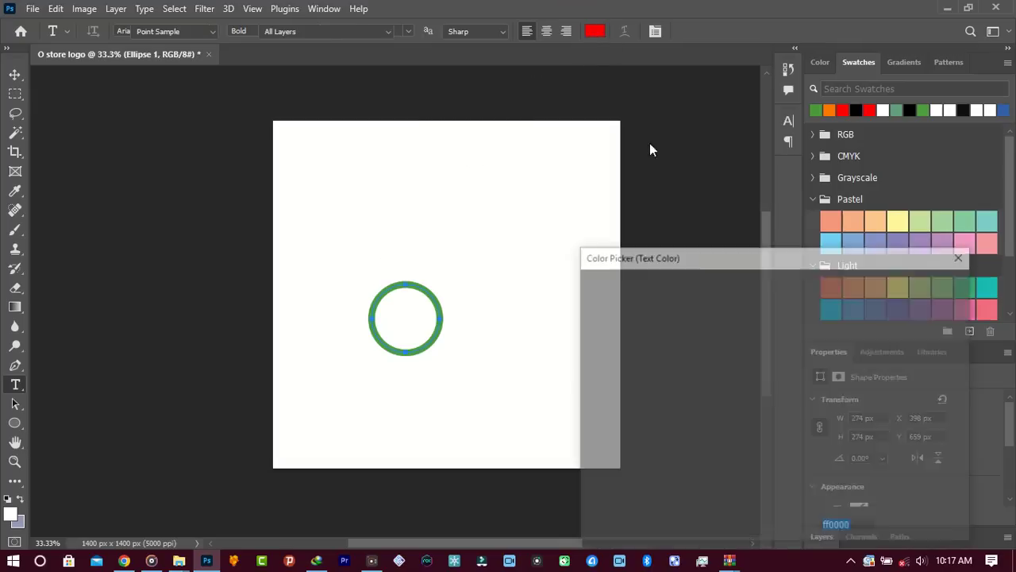
click(791, 460)
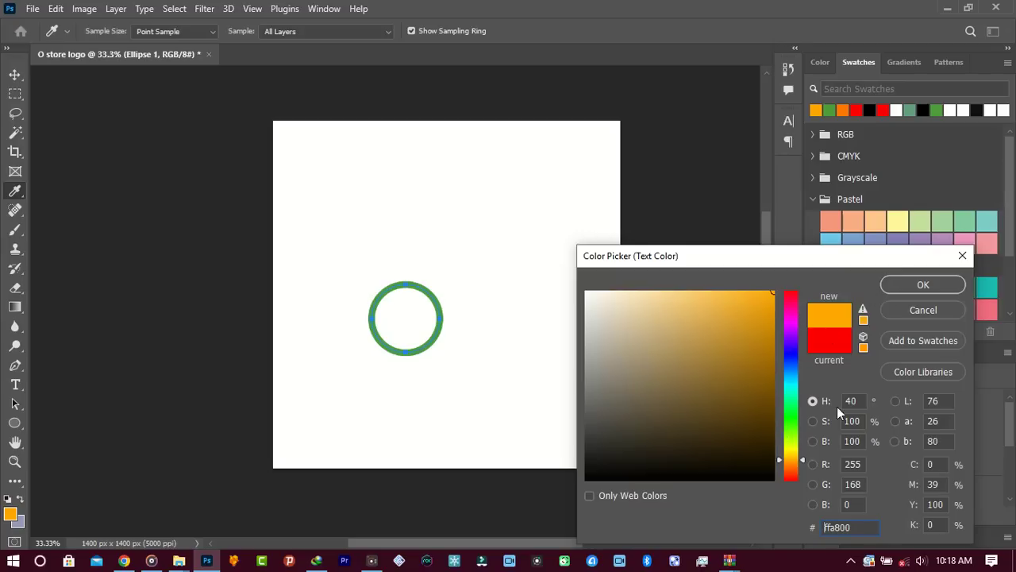
click(899, 284)
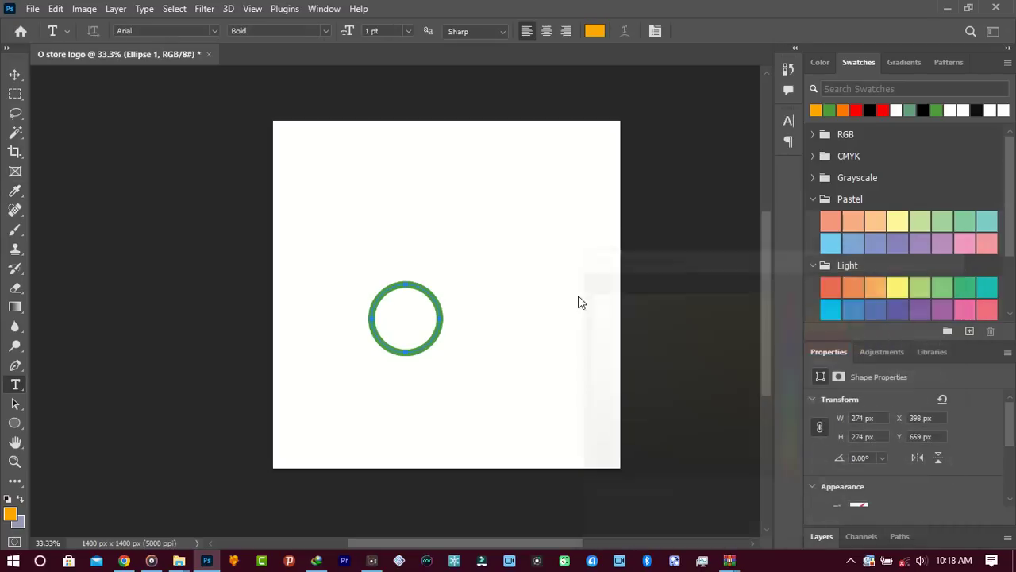
click(426, 213)
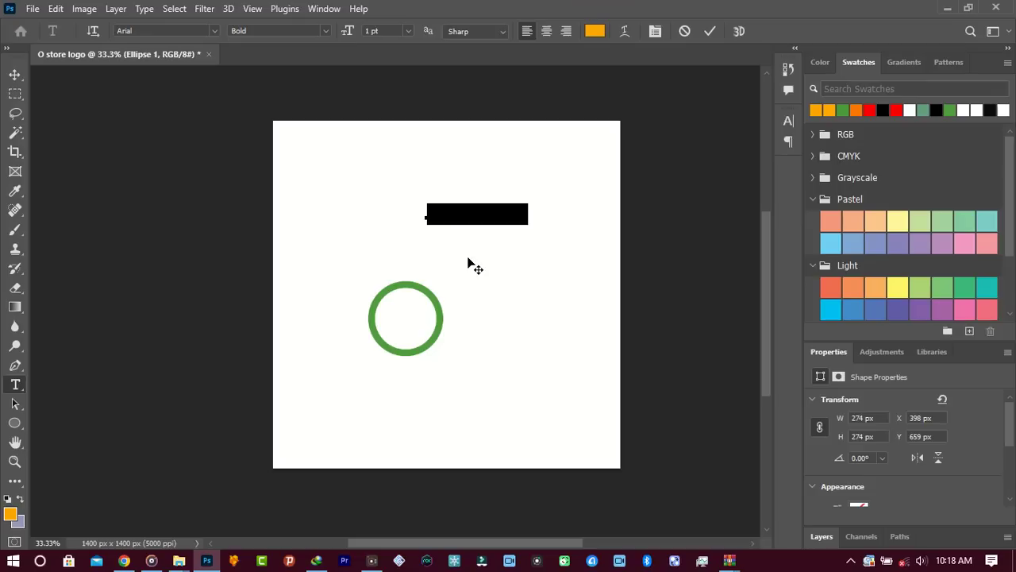
text(O)
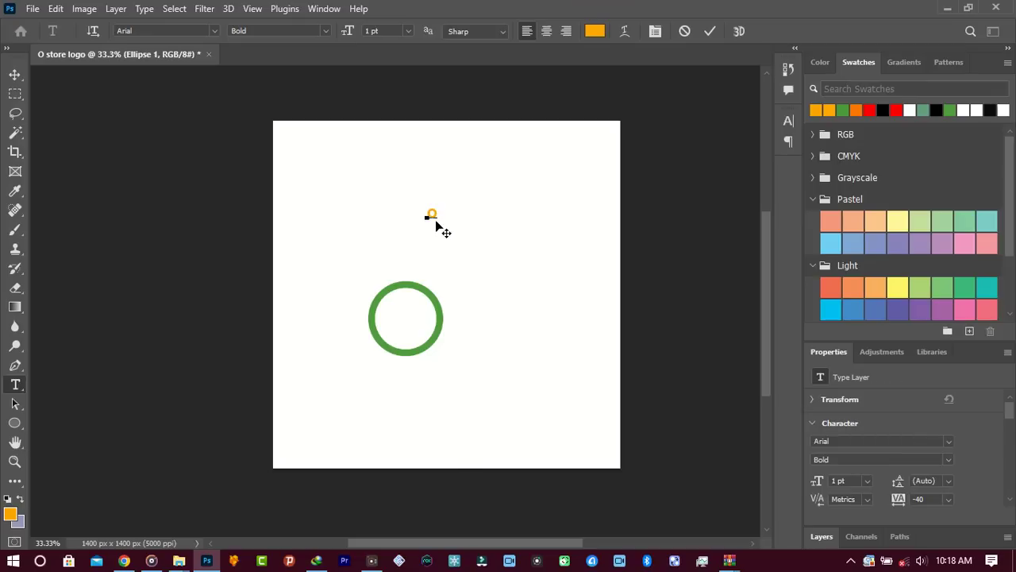
key(ctrl+a)
drag(348, 34, 352, 35)
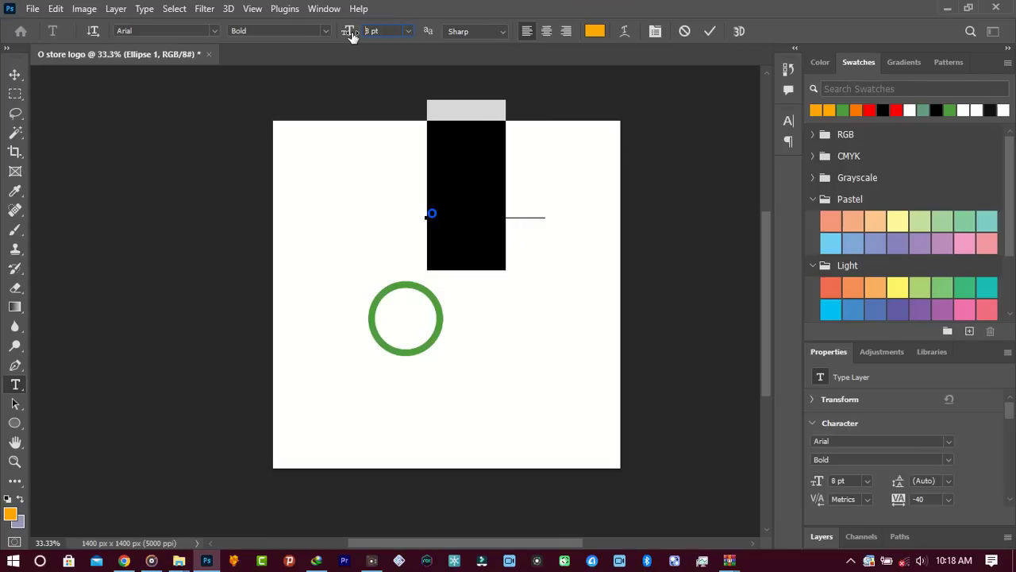
key(Return)
Place the O right of the ring in Arial Regular and nudge it slightly left.
drag(535, 265, 470, 380)
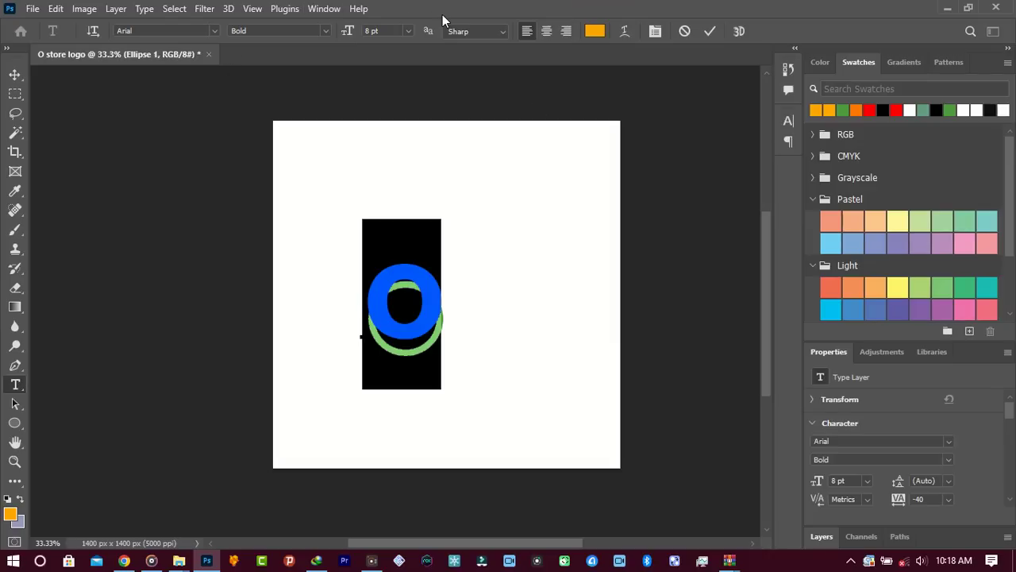
drag(506, 293, 627, 296)
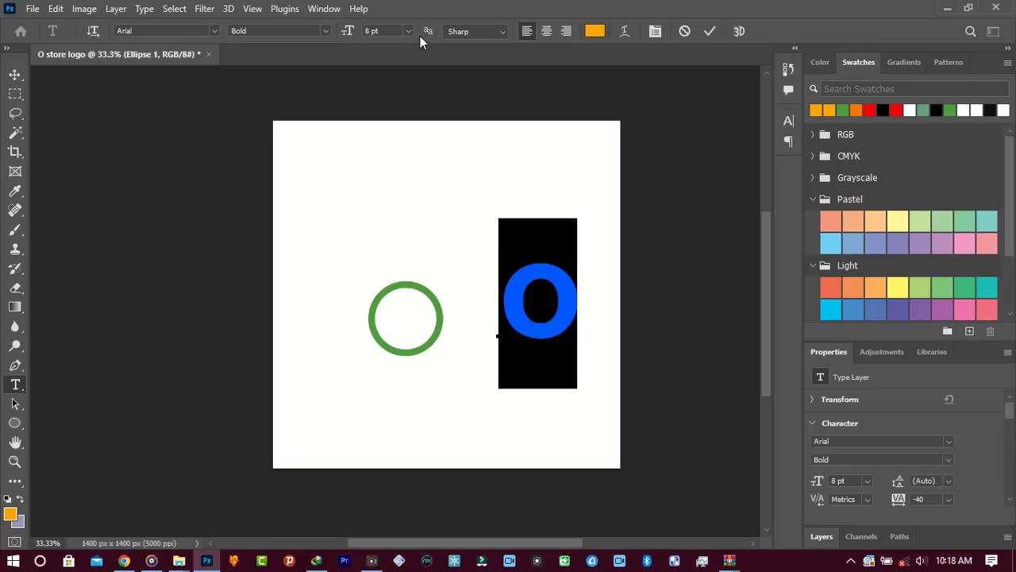
click(324, 30)
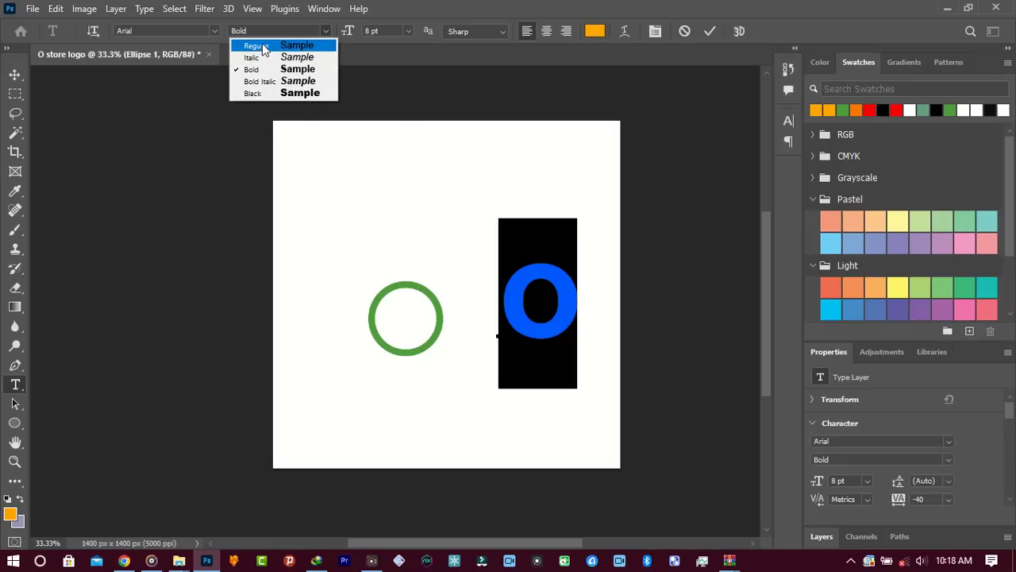
click(262, 44)
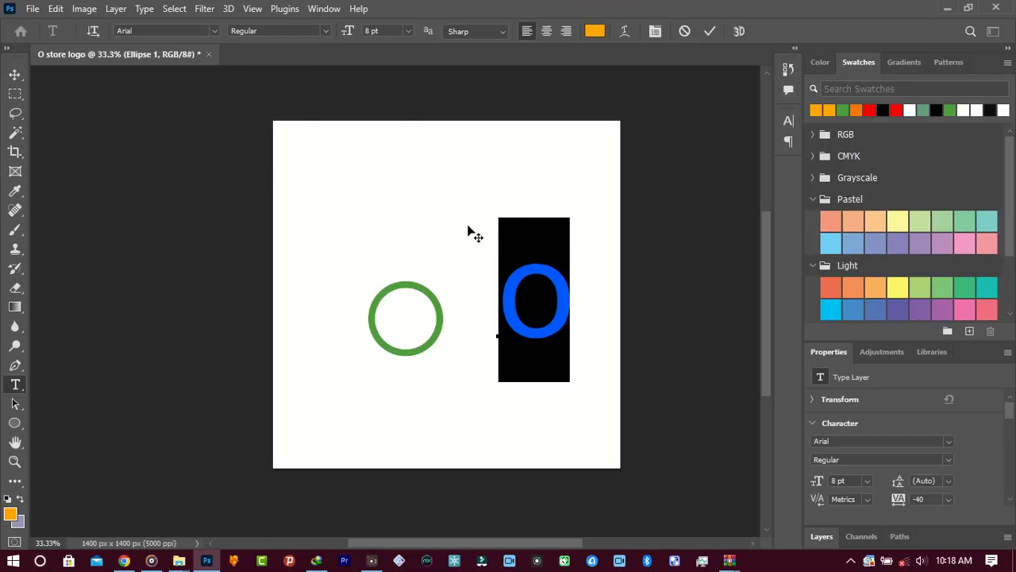
click(710, 32)
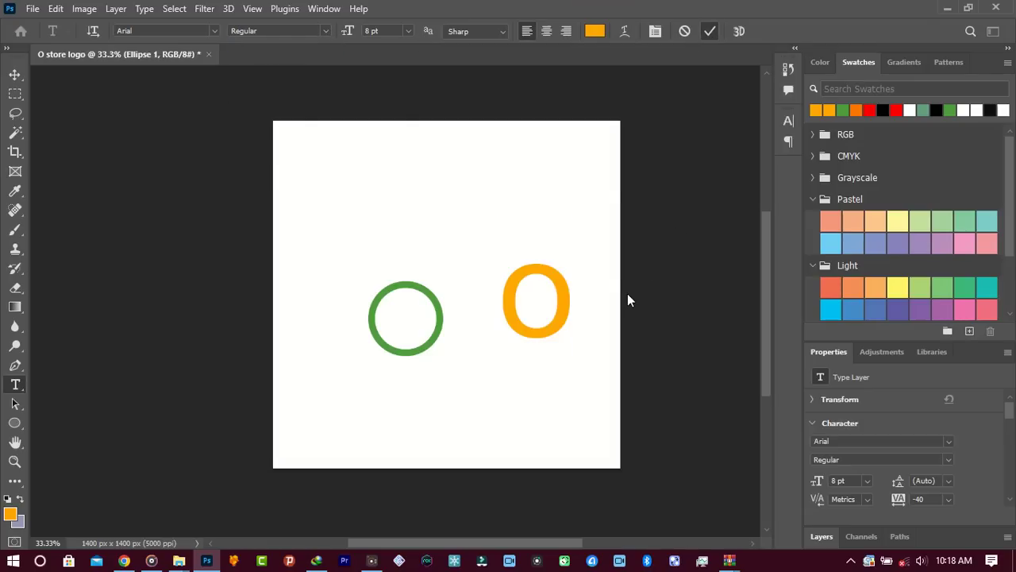
key(v)
key(shift+Left)
key(Left)
key(Left)
key(Left)
key(Left)
key(Left)
key(Left)
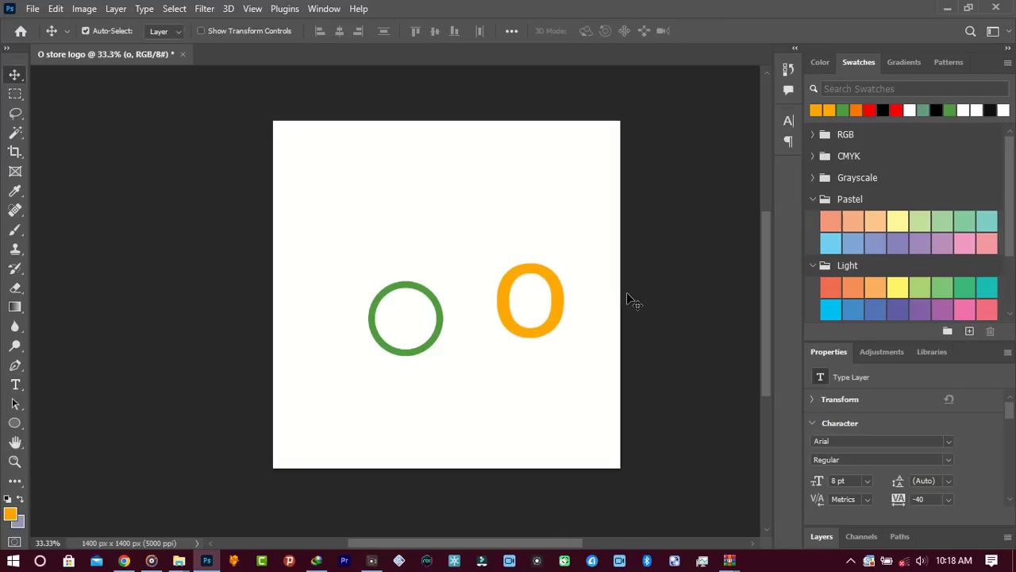
Drag the orange O over the green ring and arrow-nudge it to sit slightly high.
drag(558, 320, 426, 316)
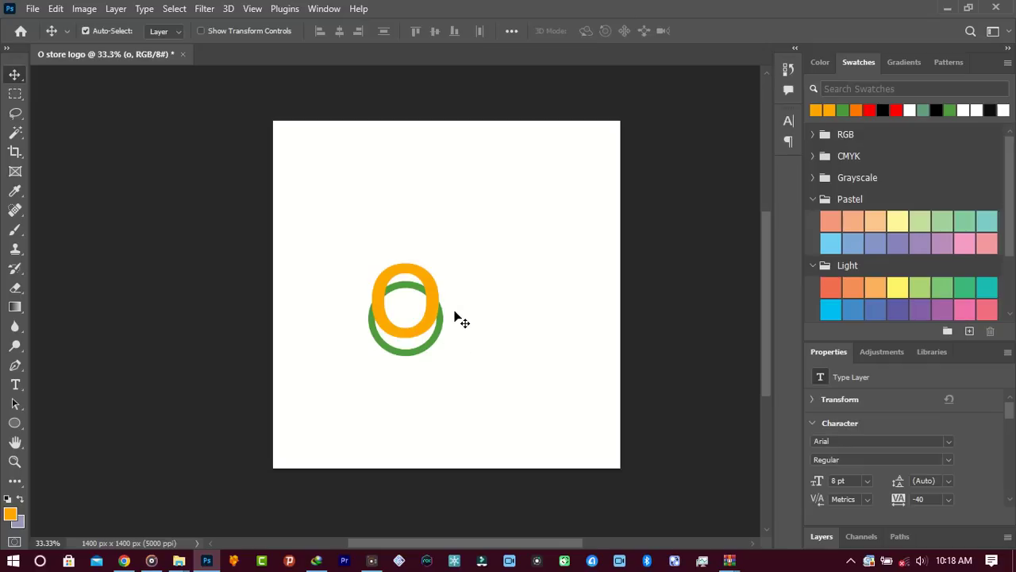
key(shift+Left)
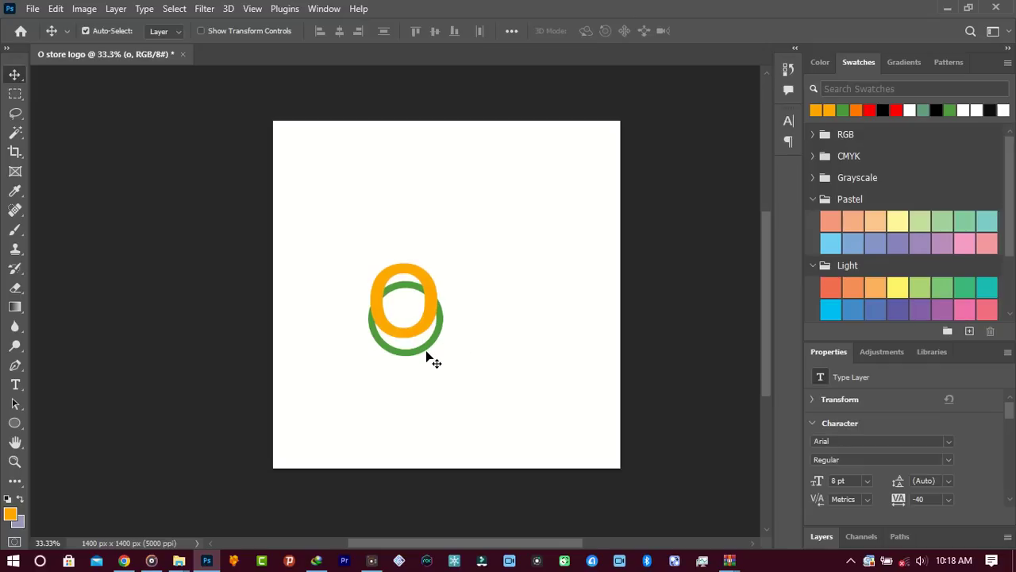
key(Down)
key(Down)
key(Down)
key(Down)
key(Down)
key(Down)
key(Down)
key(Down)
key(Down)
key(Down)
key(Down)
key(Down)
key(Down)
key(Down)
key(Down)
key(Right)
key(Right)
key(Right)
key(Right)
key(Right)
key(Right)
key(Right)
key(Right)
key(Right)
key(Right)
key(Right)
key(Right)
key(Down)
key(Down)
key(Down)
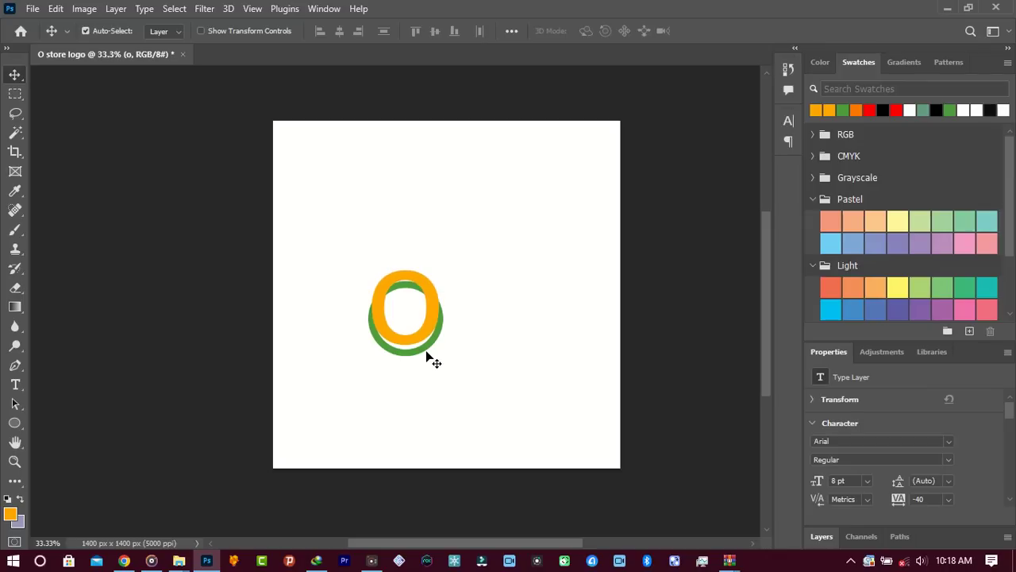
key(Down)
key(Down)
key(Down)
key(Down)
key(Down)
key(Right)
key(Right)
key(Right)
key(Right)
key(Right)
key(Right)
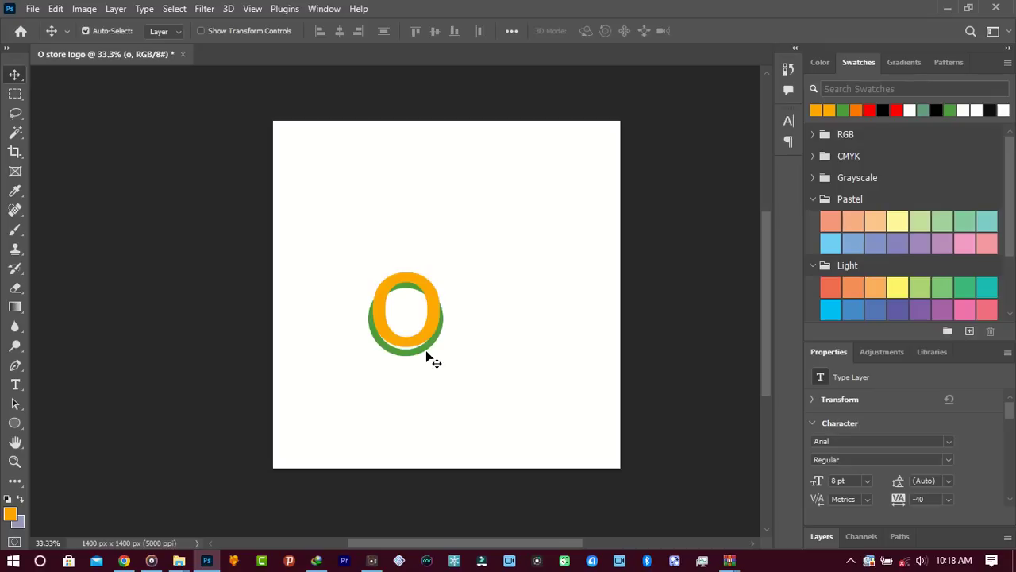
key(Up)
key(Up)
key(Up)
key(Up)
key(Up)
key(Up)
key(Up)
key(Up)
key(Up)
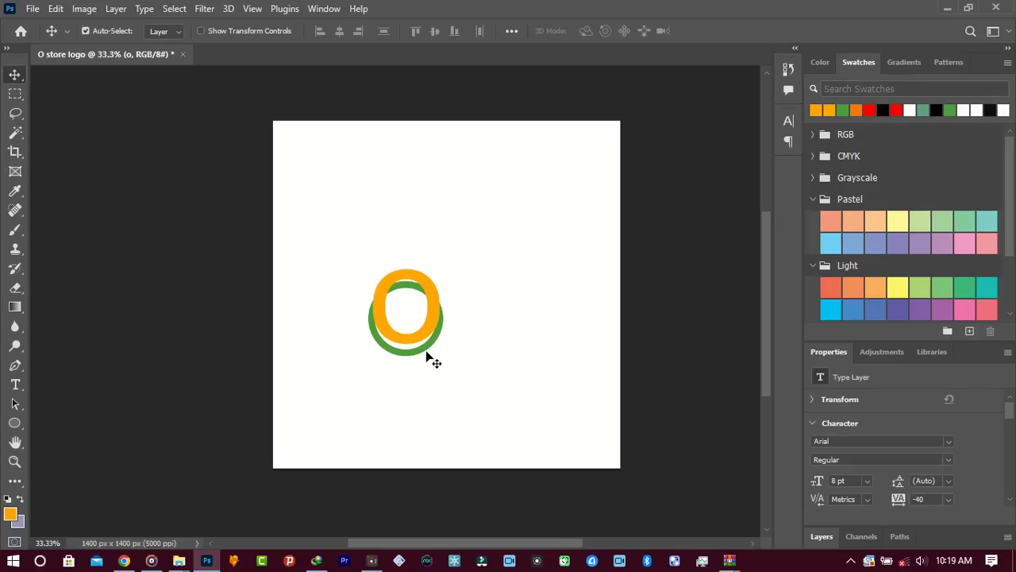
key(ctrl+t)
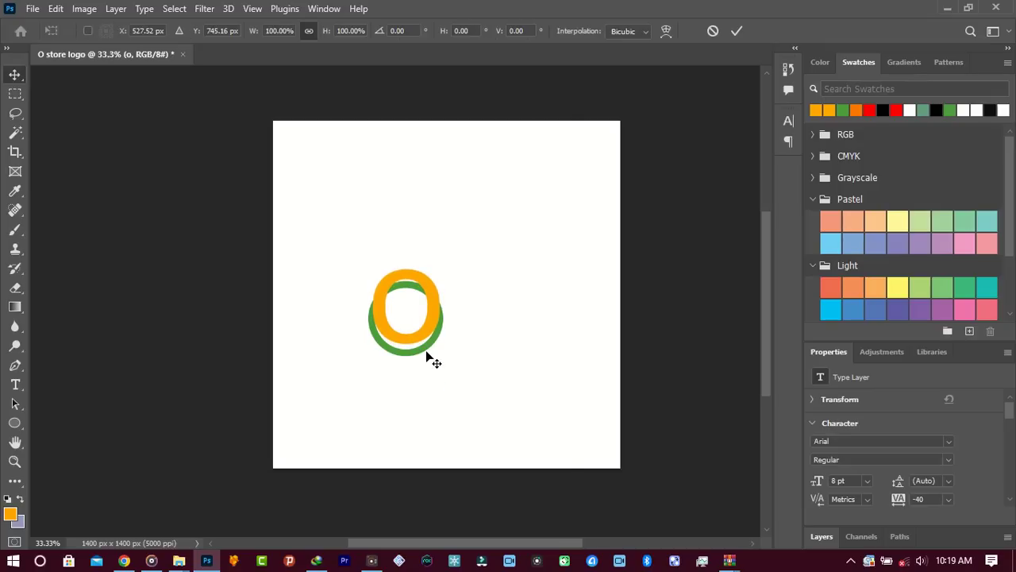
Scale the O to about 85%, nudge it to the ring's centre, and commit.
drag(437, 222, 428, 248)
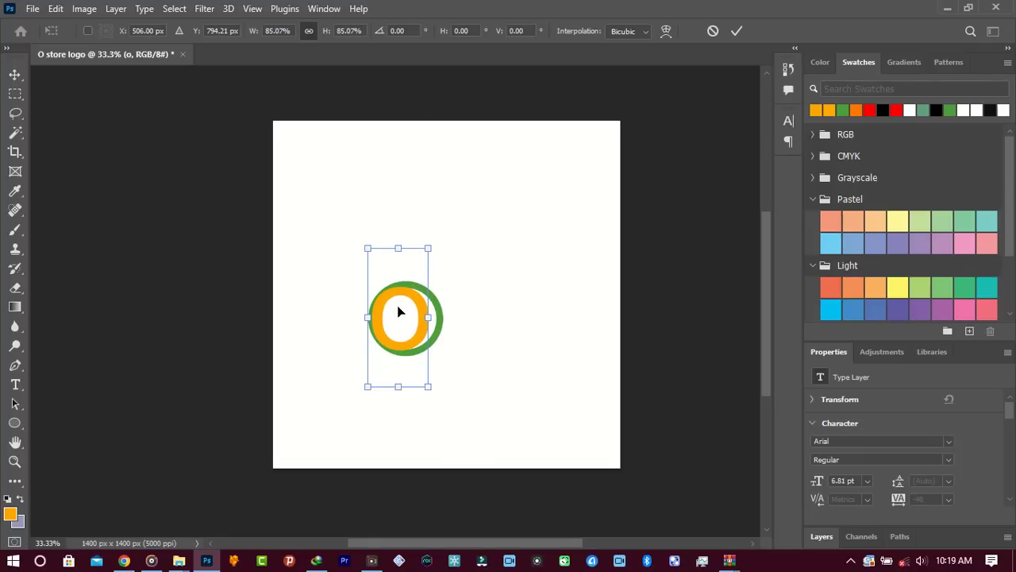
key(Right)
key(Right)
key(Right)
key(Right)
key(Right)
key(Right)
key(Right)
key(Right)
key(Right)
key(Right)
key(Right)
key(Right)
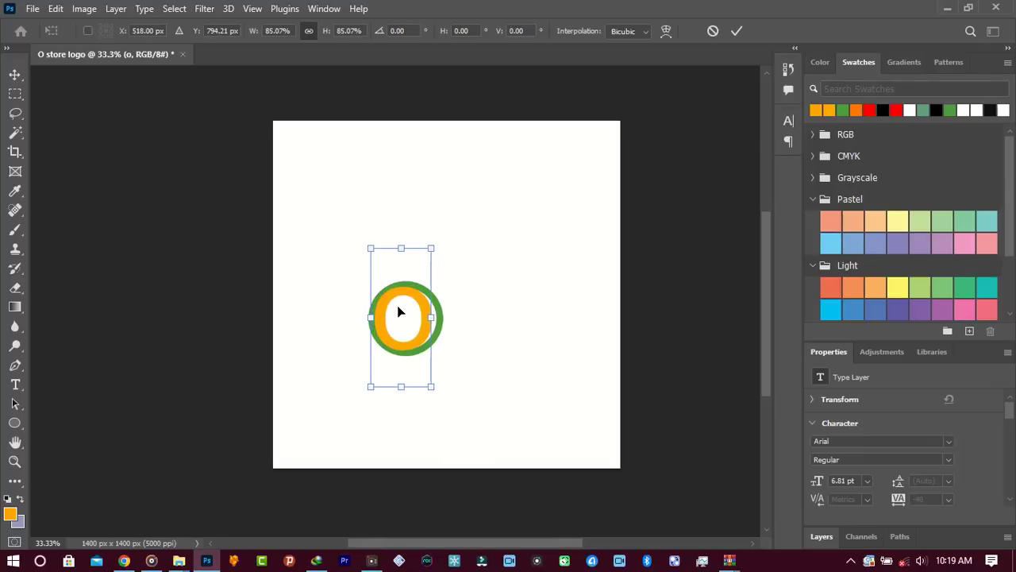
key(Right)
key(Right)
key(Right)
key(Right)
key(Right)
key(Right)
key(Right)
key(Right)
key(Right)
key(Right)
key(Right)
key(Right)
key(Up)
key(Up)
key(Up)
key(Up)
key(Up)
key(Up)
key(Up)
key(Up)
key(Up)
key(Up)
key(Up)
key(Up)
key(Right)
key(Right)
key(Right)
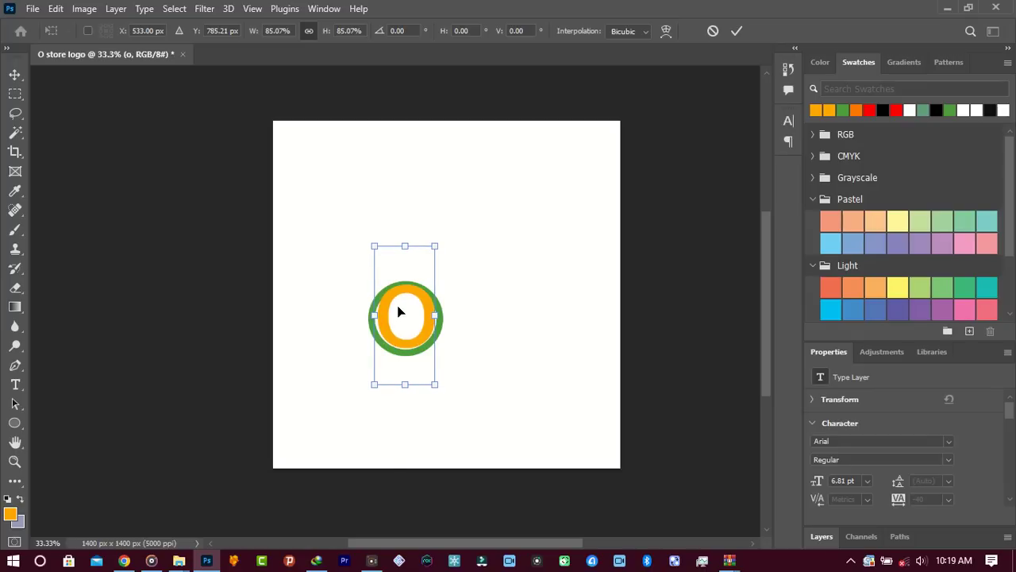
key(Left)
key(Left)
key(Left)
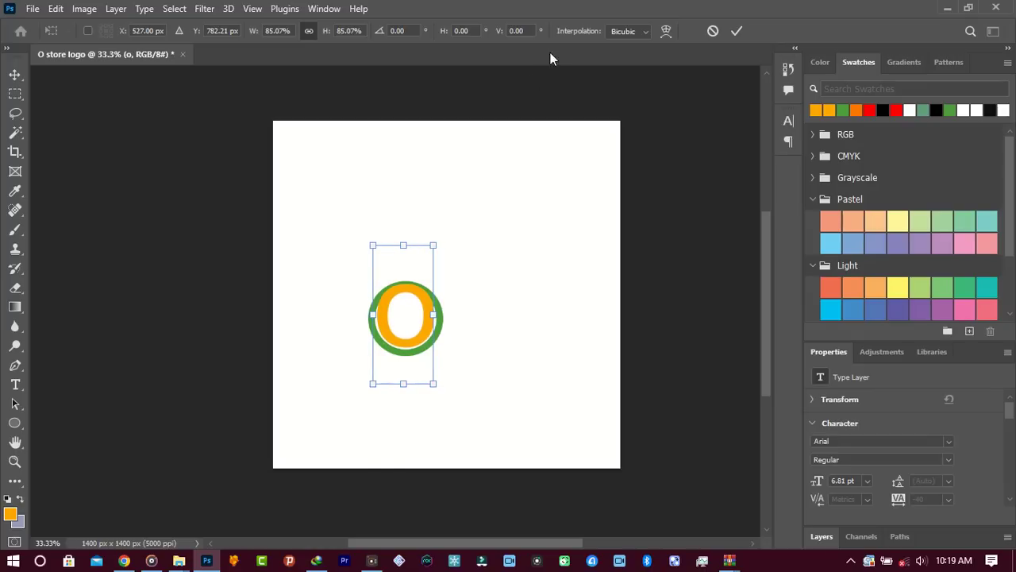
click(737, 32)
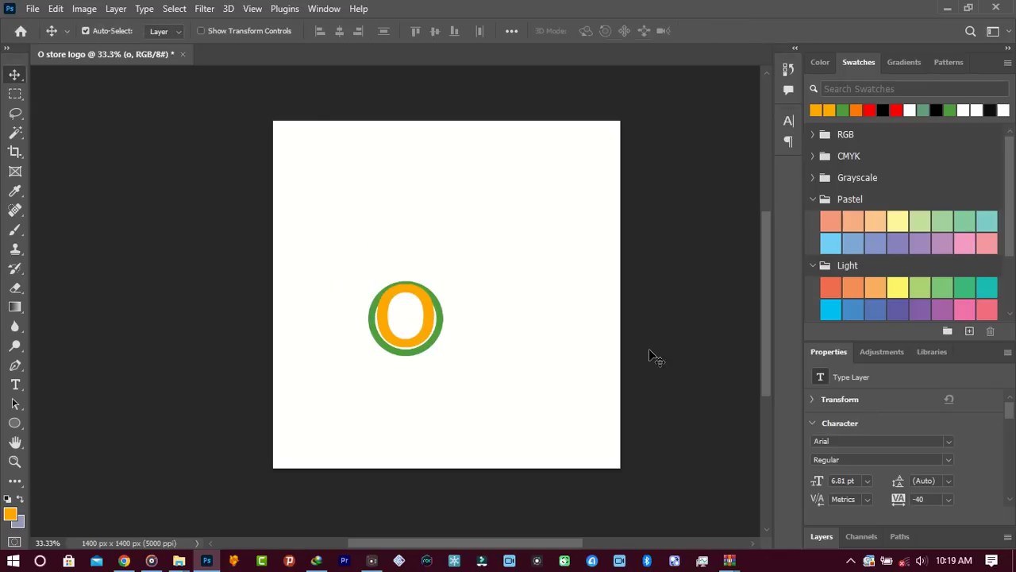
Enlarge the Layers panel to show o, Ellipse 1 and Background, then select Ellipse 1.
click(826, 533)
drag(815, 342, 814, 355)
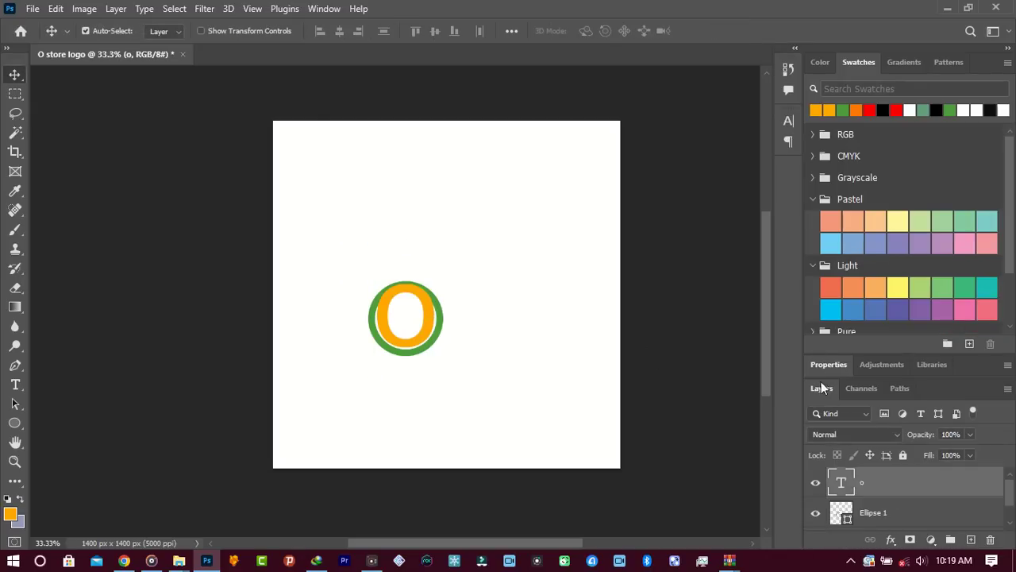
drag(821, 356, 836, 159)
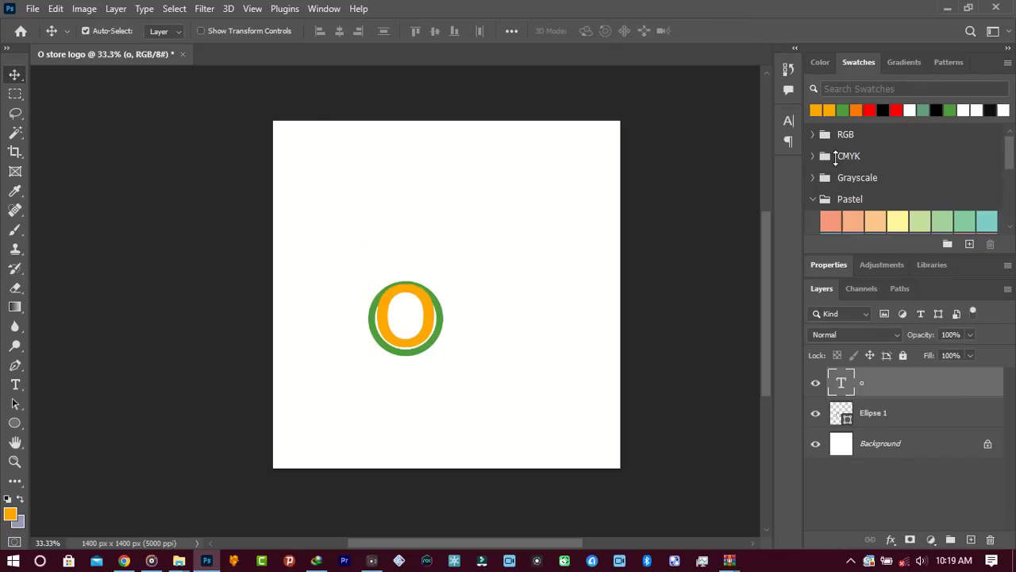
right_click(822, 289)
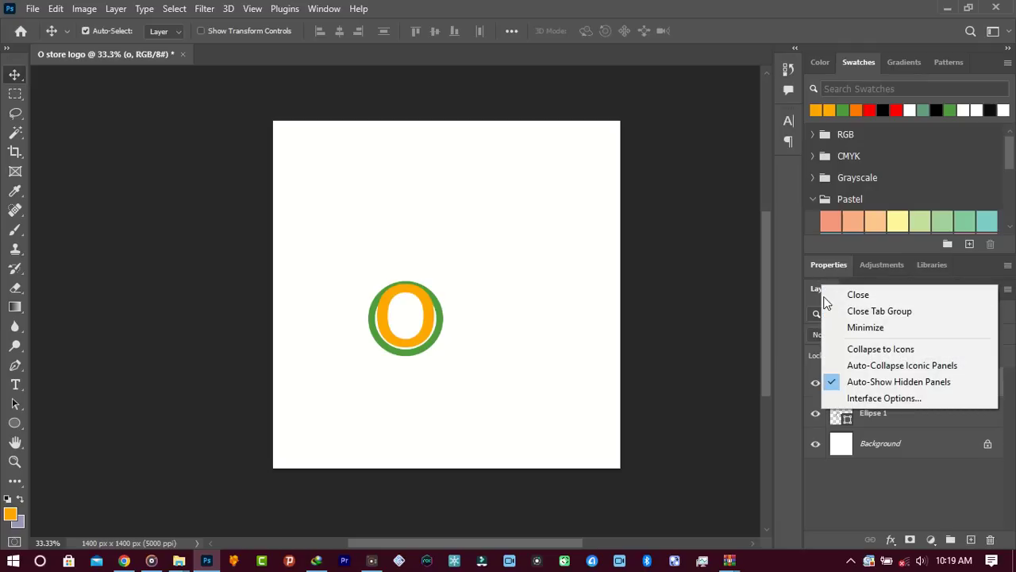
click(831, 386)
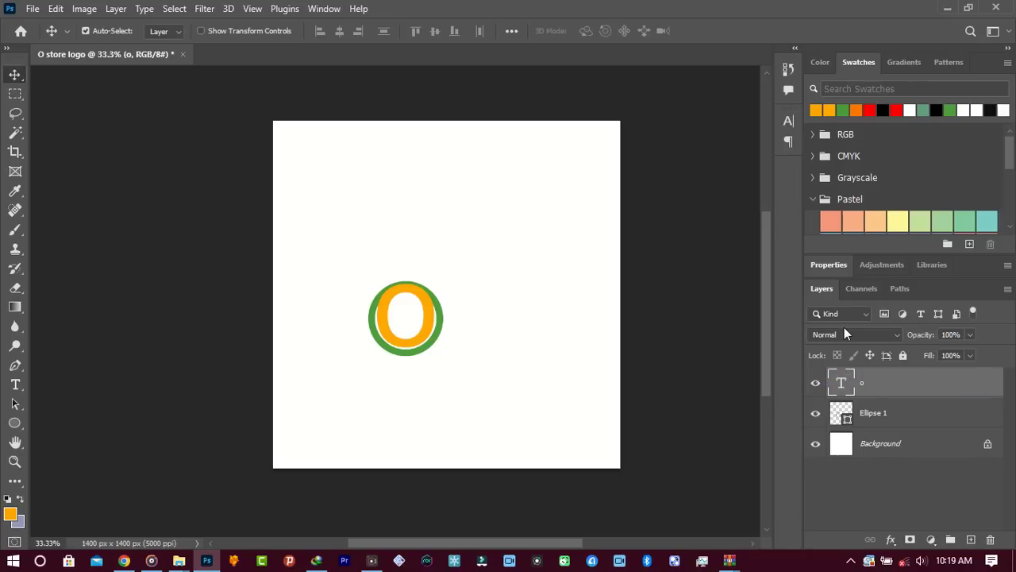
click(895, 452)
click(907, 410)
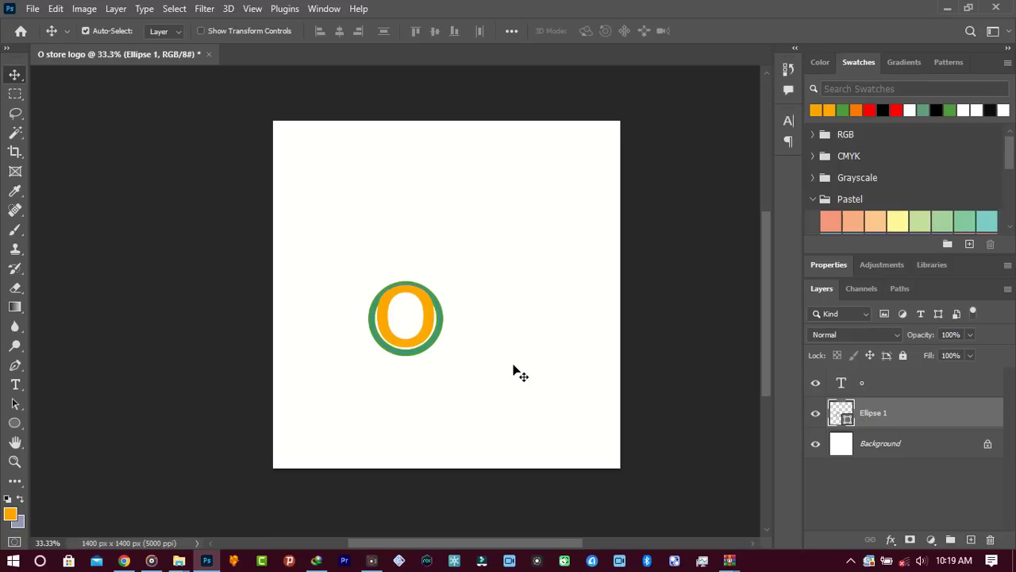
Add a new empty layer above Ellipse 1 named 'hide white'.
key(p)
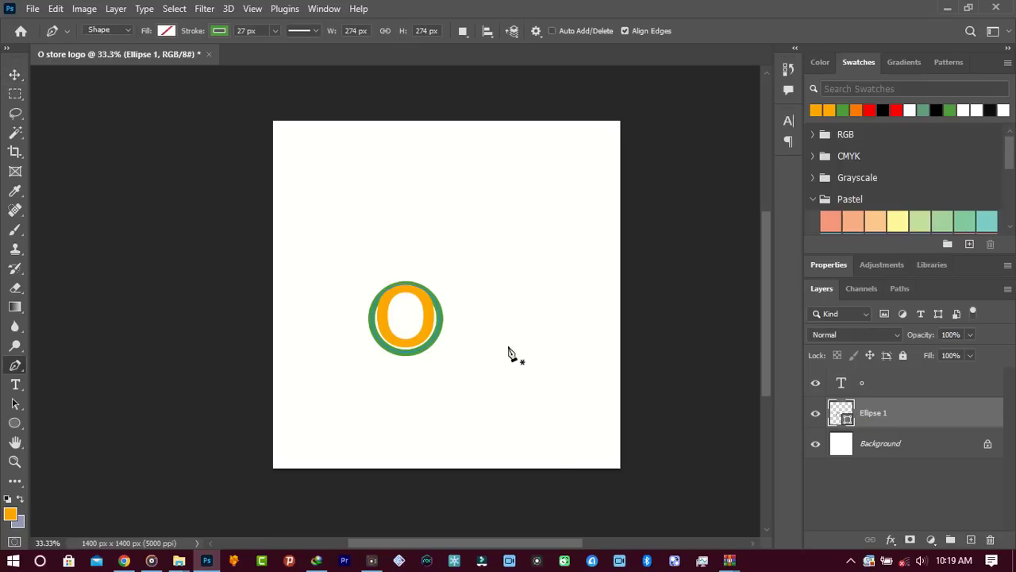
click(168, 31)
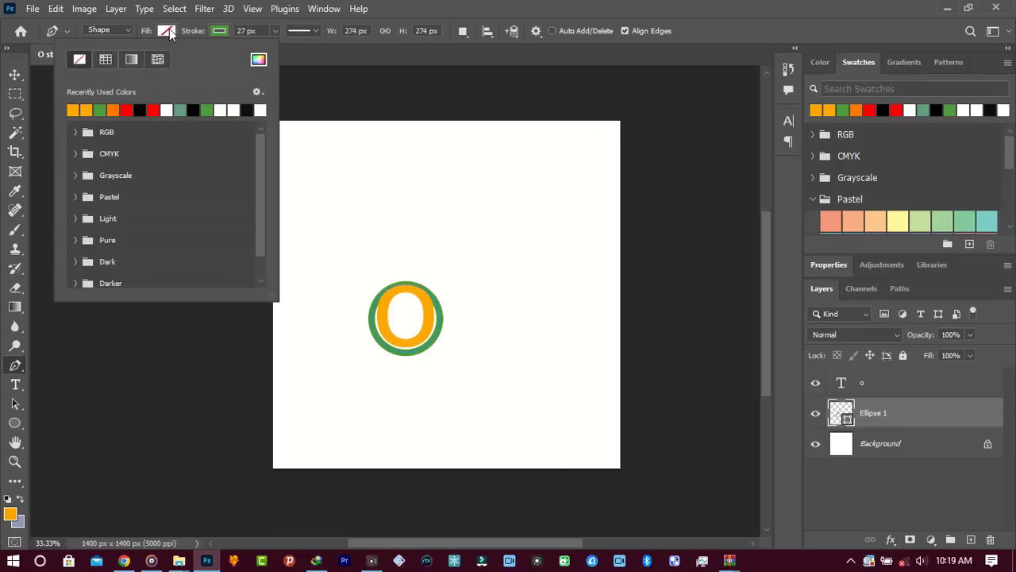
click(970, 540)
double_click(872, 413)
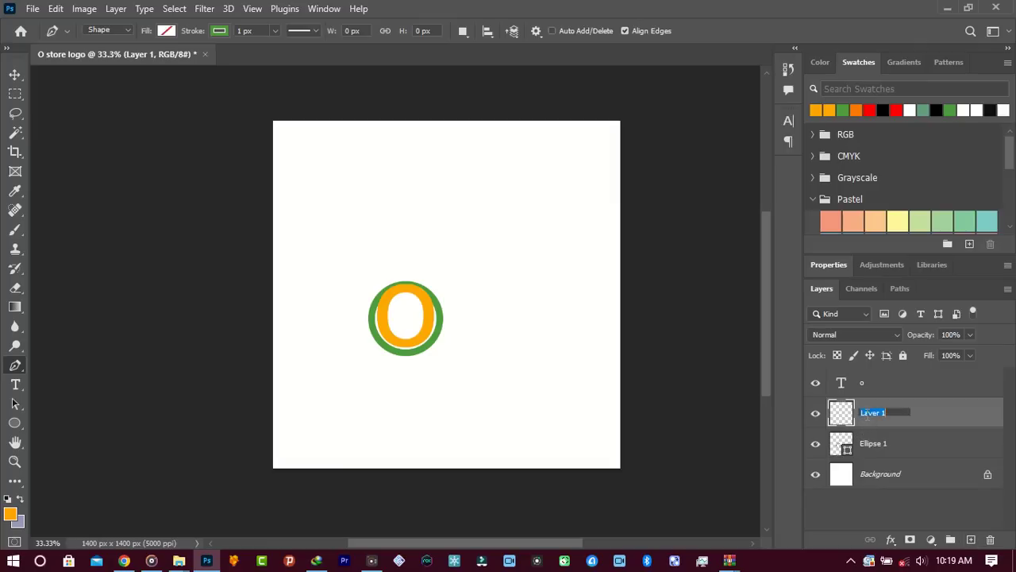
text(hide white)
key(Return)
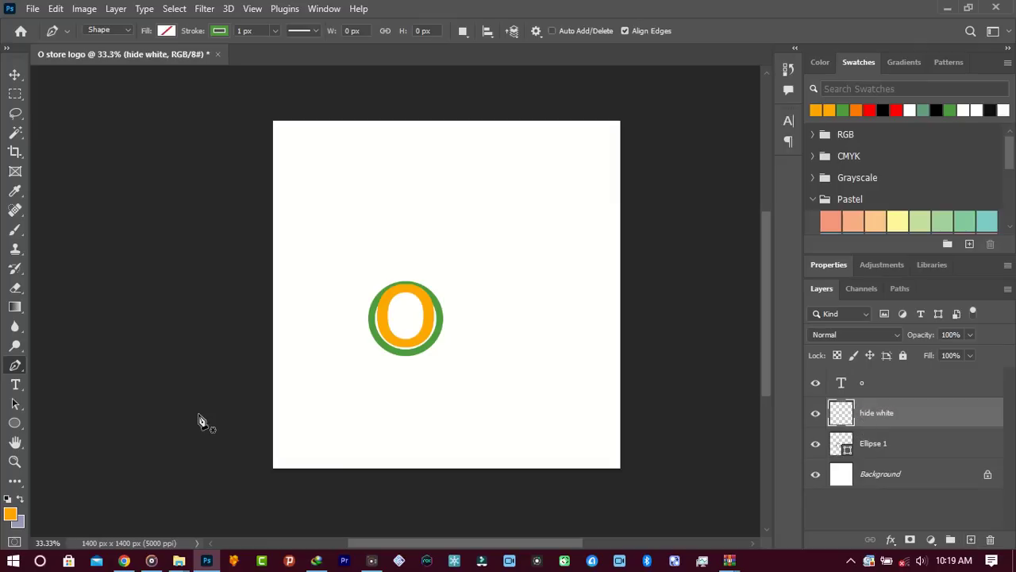
Set the foreground to white and give Pen shapes a white fill with no stroke.
click(11, 515)
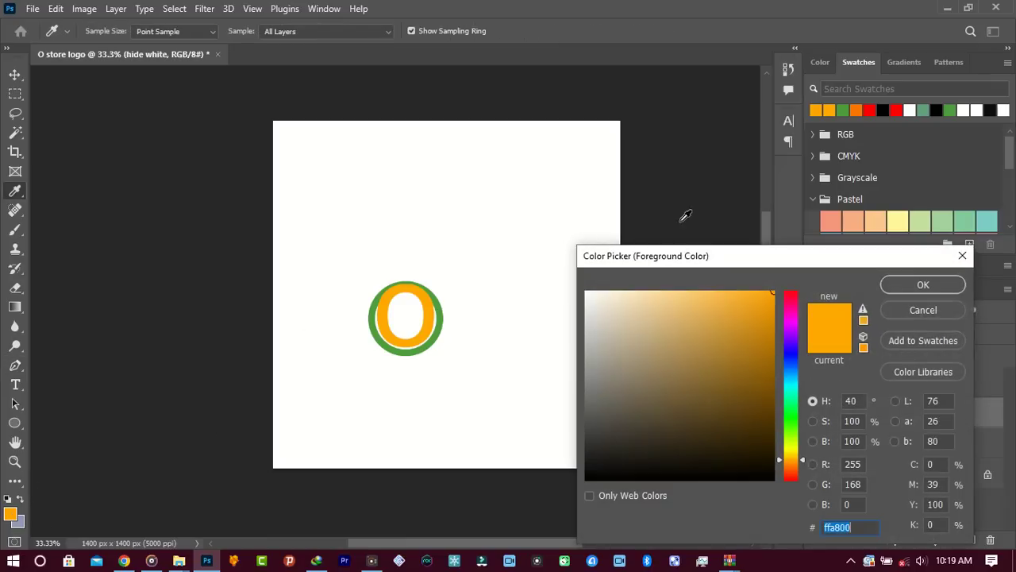
click(531, 249)
click(922, 284)
key(p)
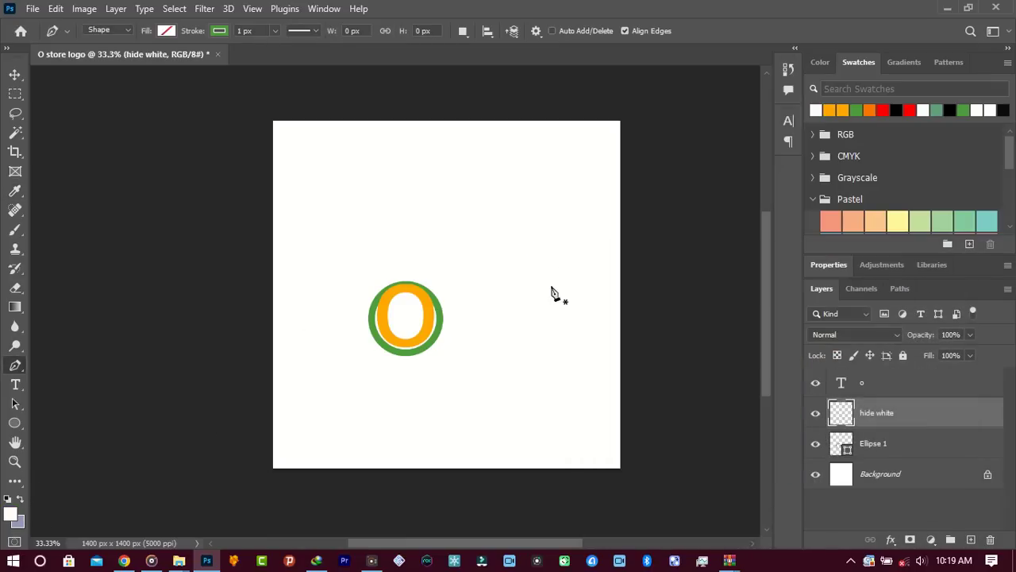
click(223, 32)
click(139, 59)
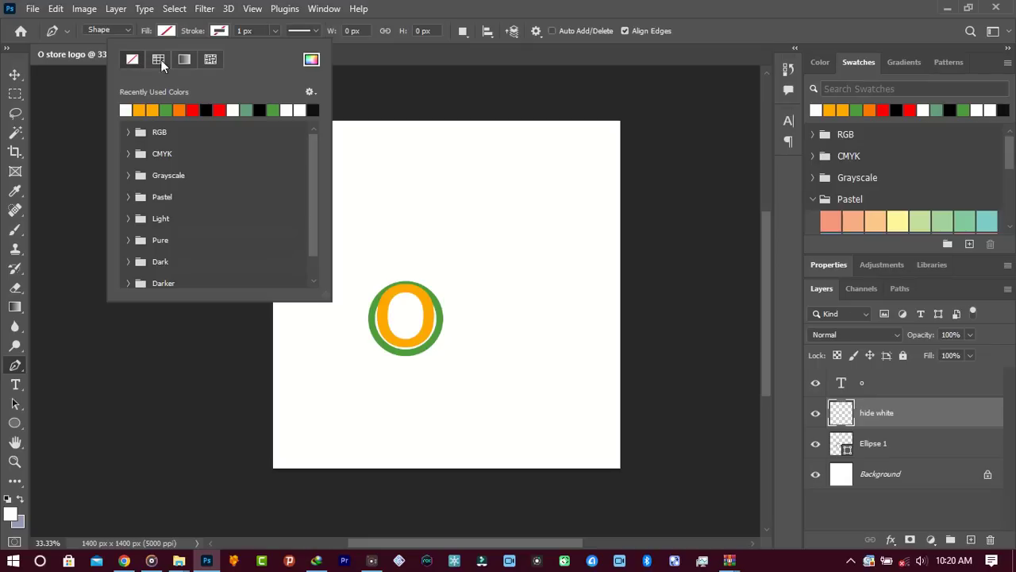
click(168, 30)
click(78, 108)
key(Return)
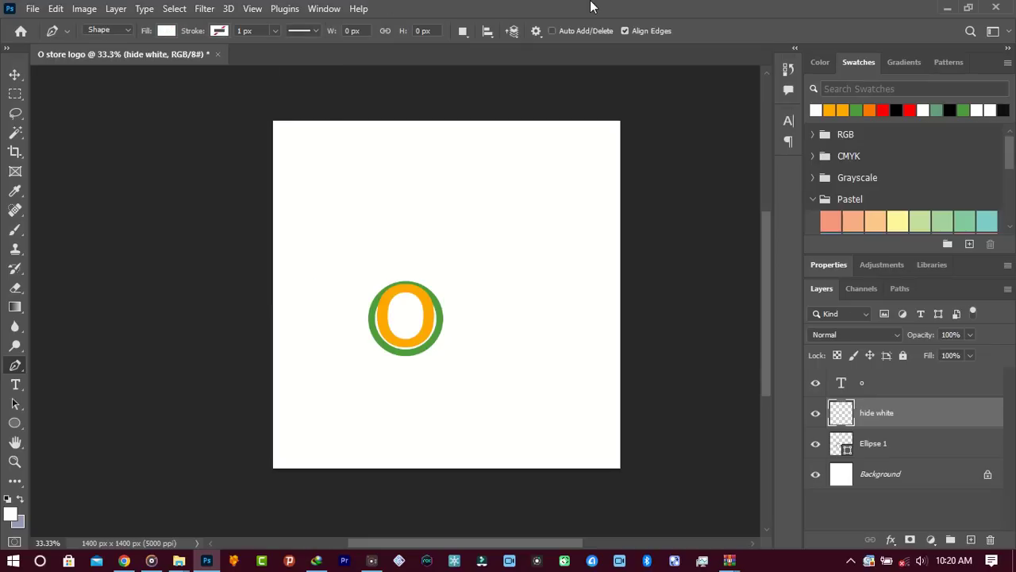
Draw a four-point white shape covering the top half of the ring.
click(355, 316)
click(463, 316)
click(457, 266)
click(370, 258)
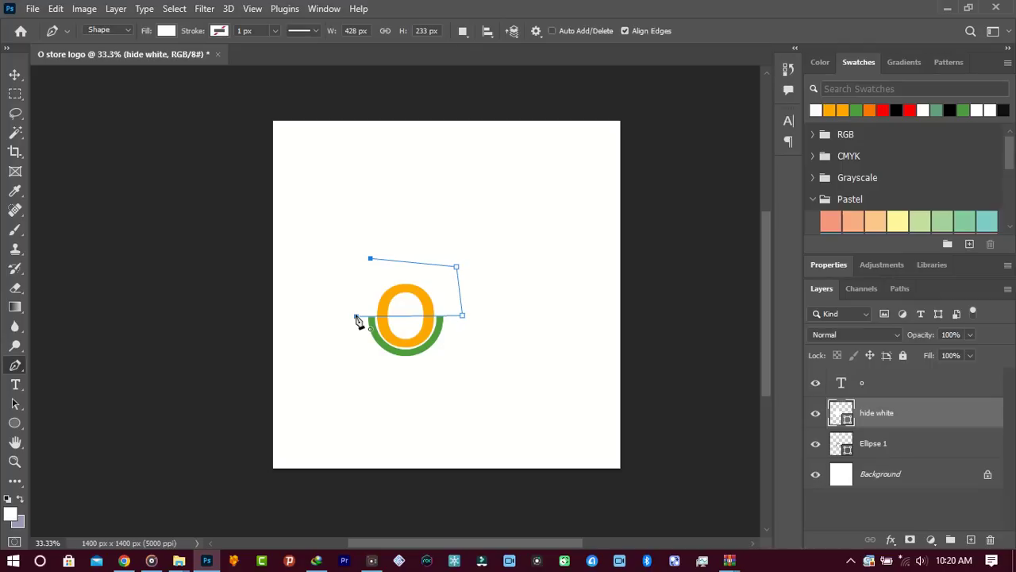
click(357, 318)
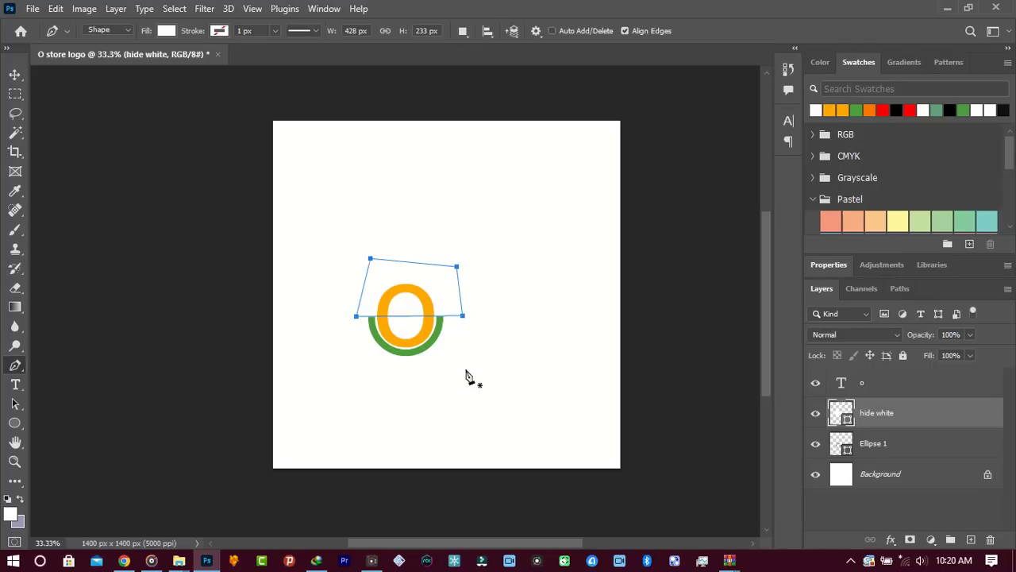
Keep the hide white layer above Ellipse 1 and finish the shape.
click(895, 445)
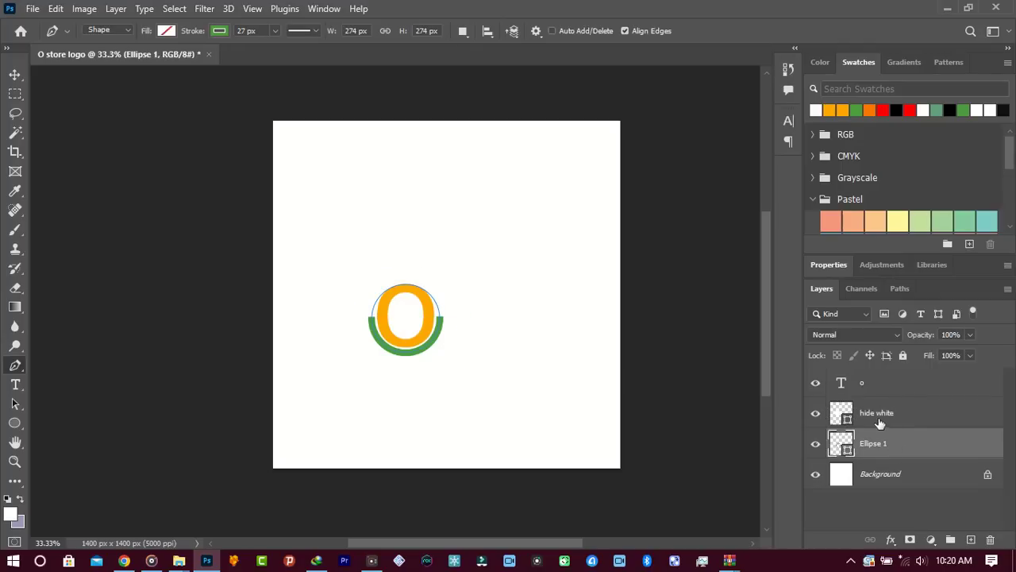
drag(886, 421, 893, 461)
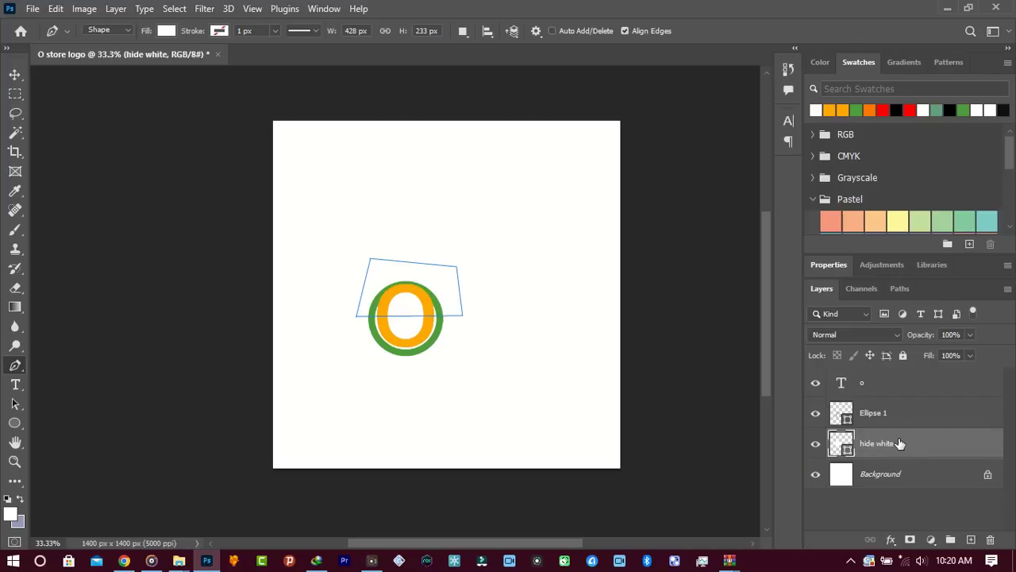
drag(898, 445, 911, 403)
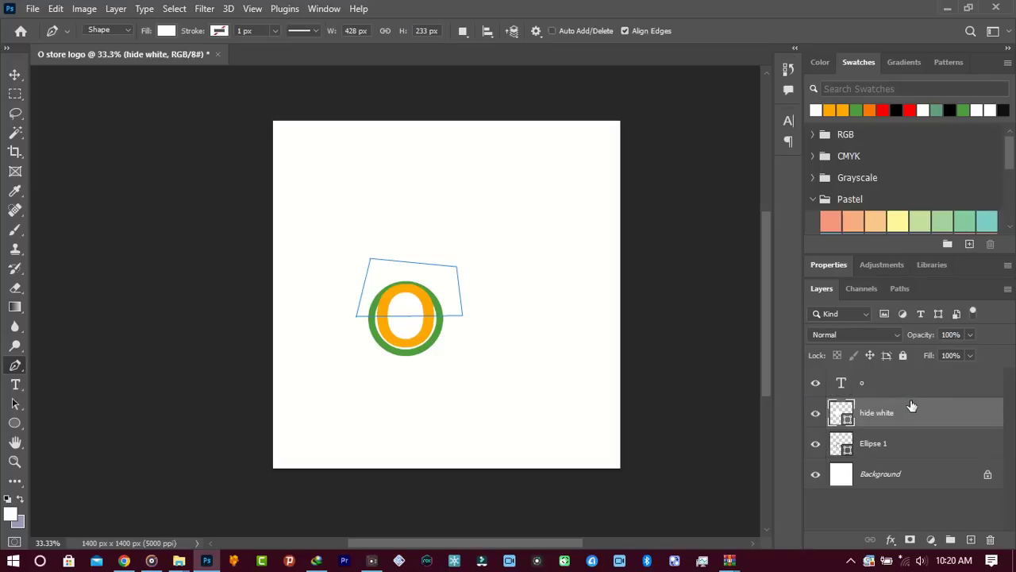
key(Escape)
key(alt+])
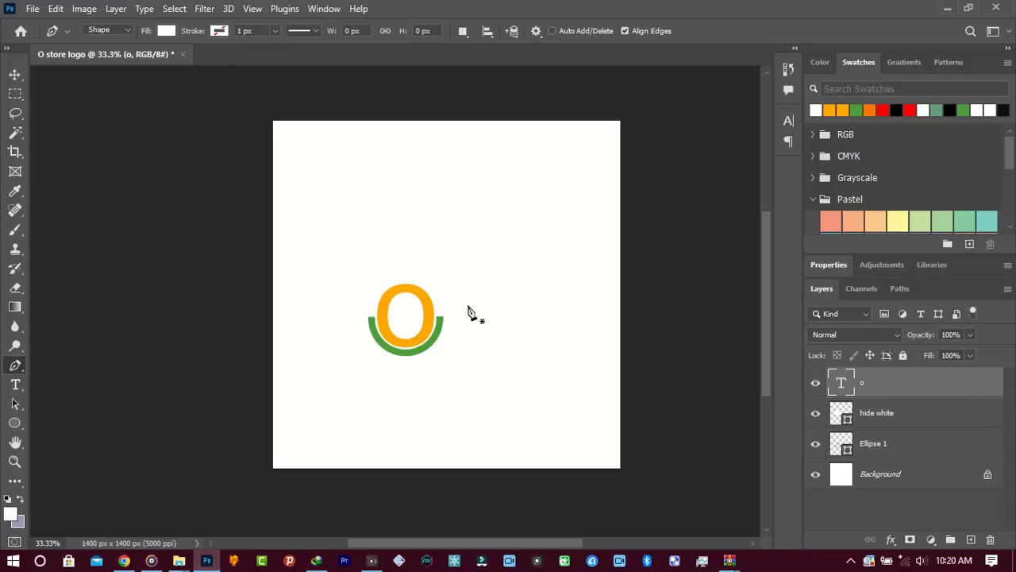
Zoom to 100% and set the Rectangle tool to green fill with a 70 px corner radius.
key(z)
click(415, 298)
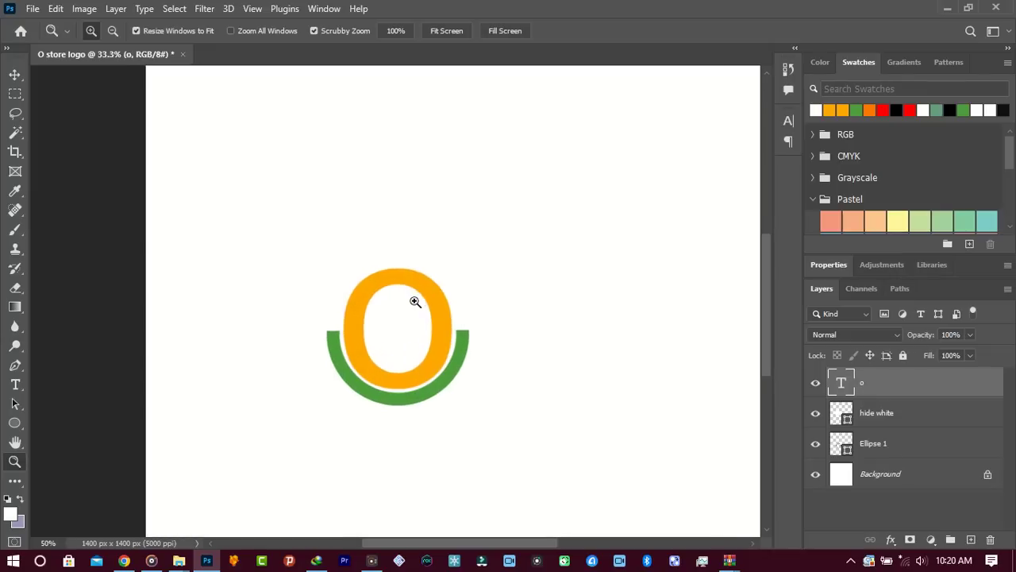
click(431, 317)
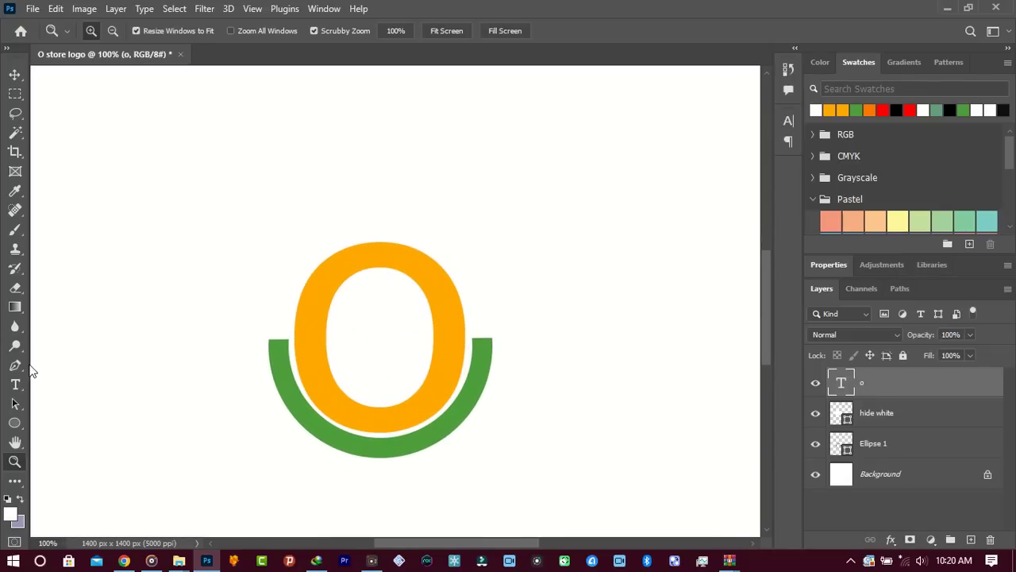
click(14, 423)
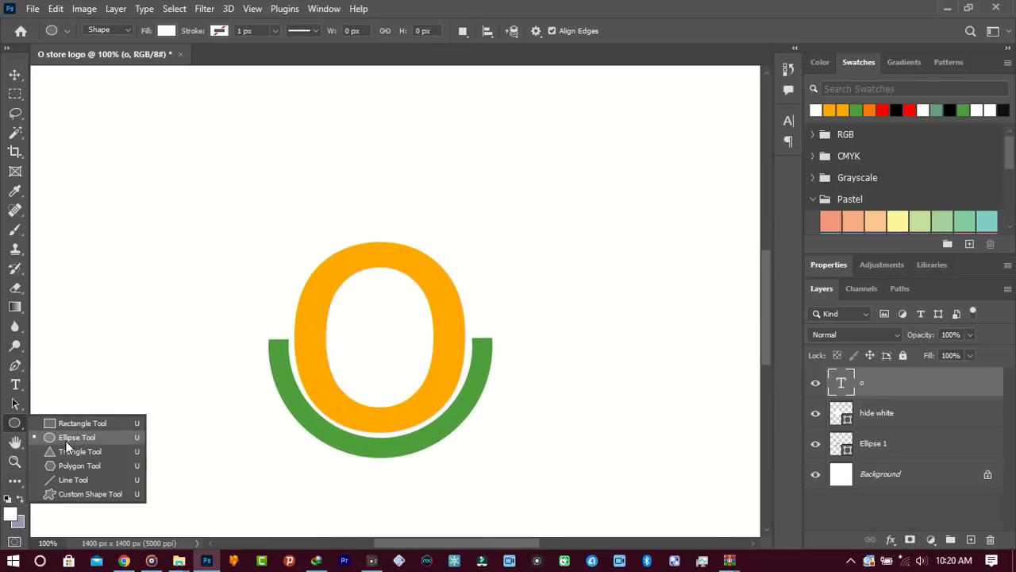
key(Escape)
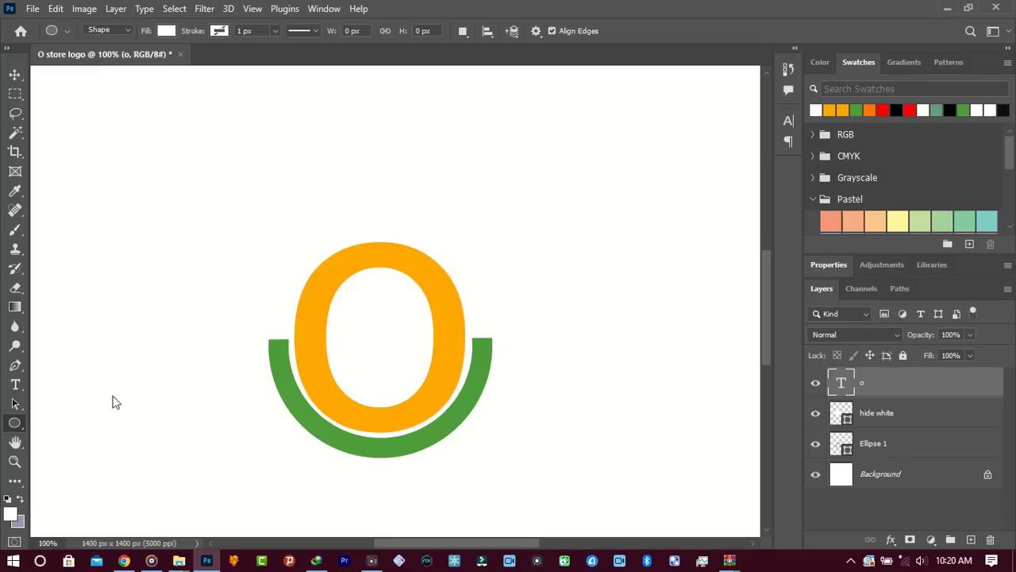
key(shift+u)
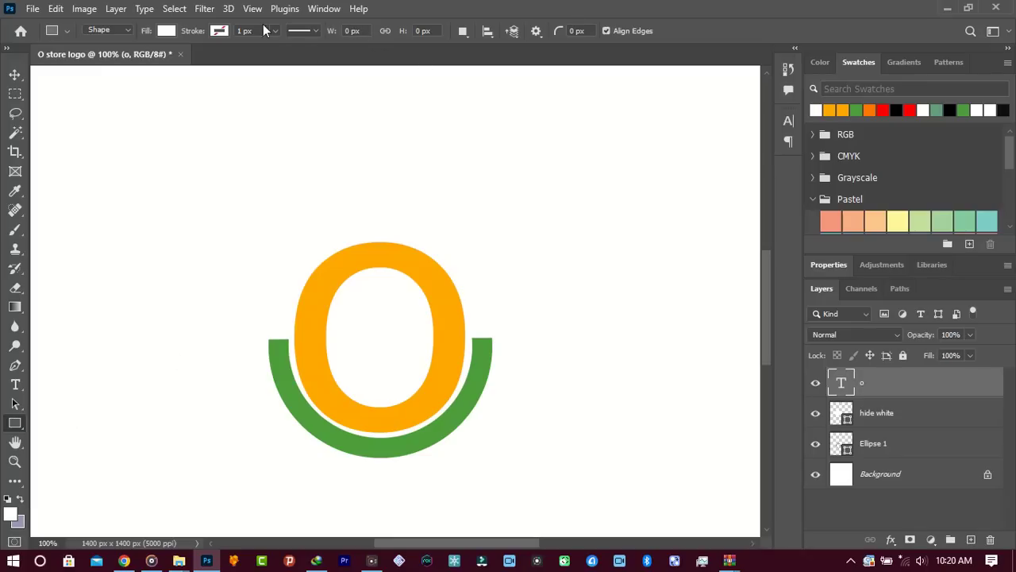
click(165, 31)
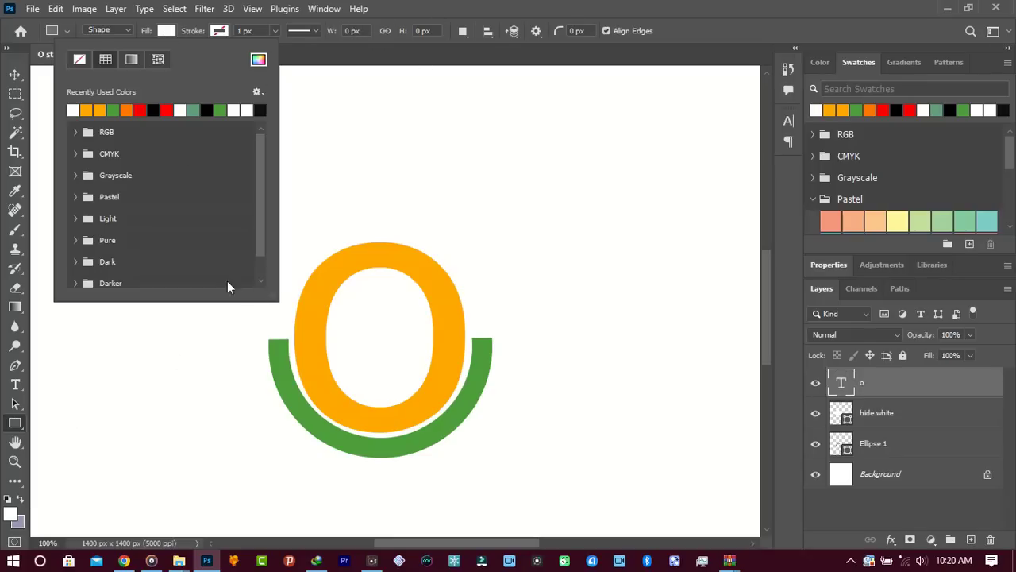
click(114, 110)
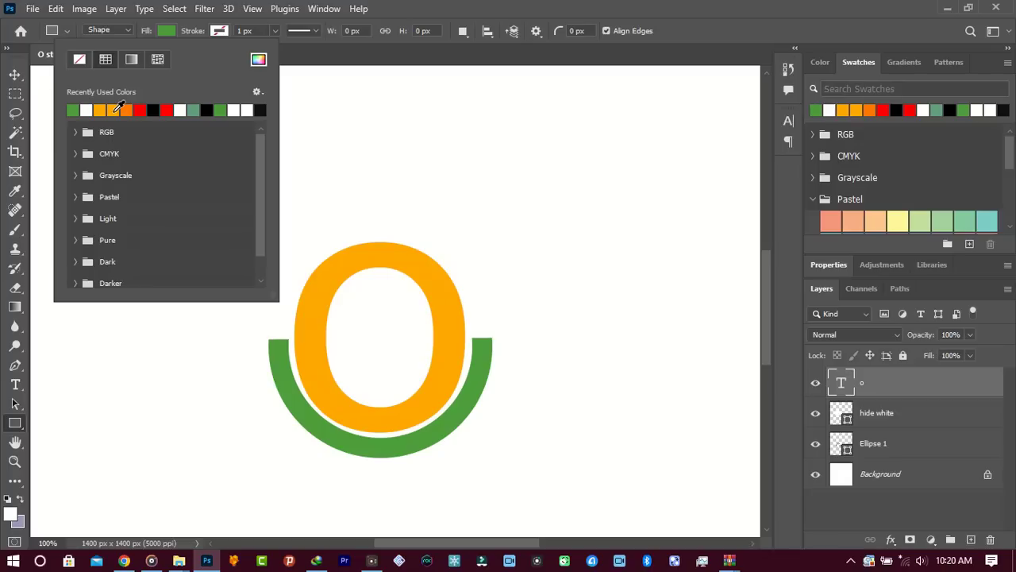
click(486, 6)
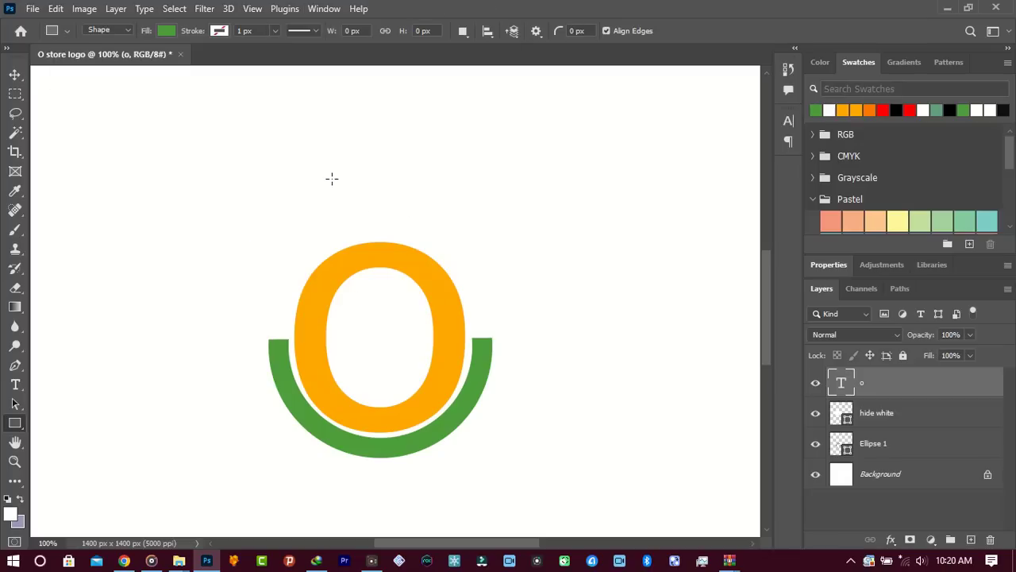
click(575, 30)
text(7)
Draw a green rounded bar left of the O and nudge it down.
drag(201, 311, 291, 339)
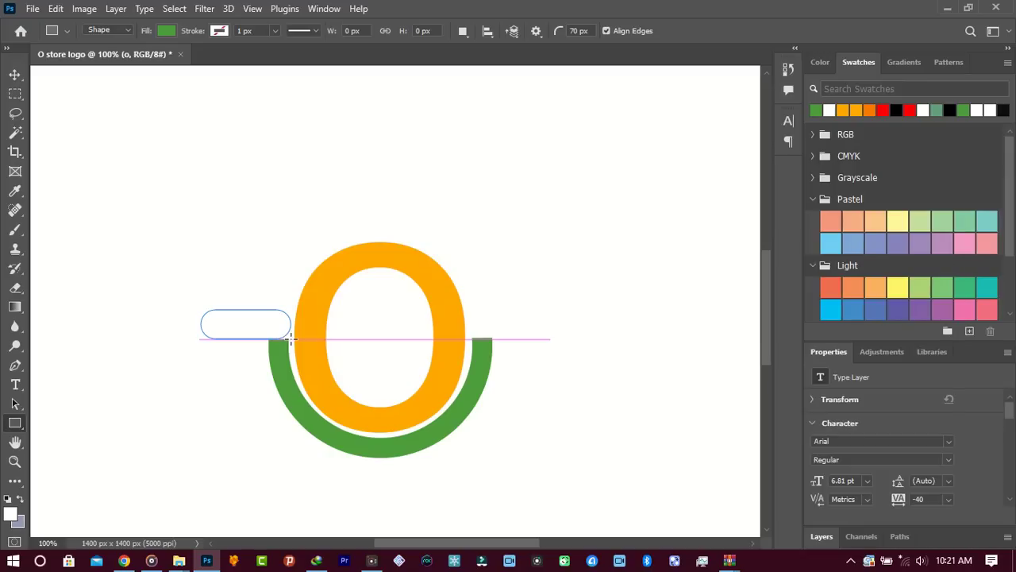
click(822, 537)
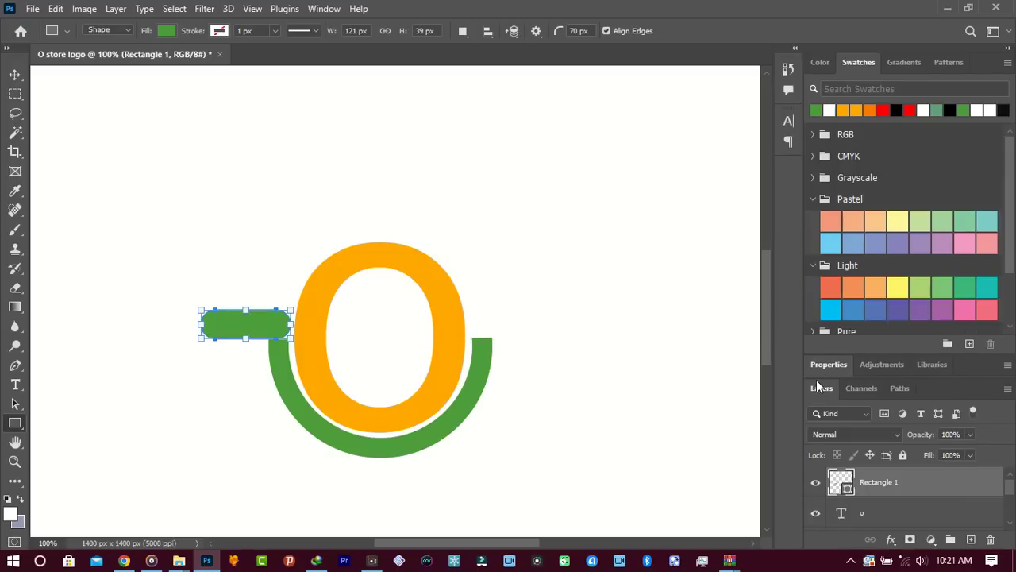
drag(818, 354, 807, 205)
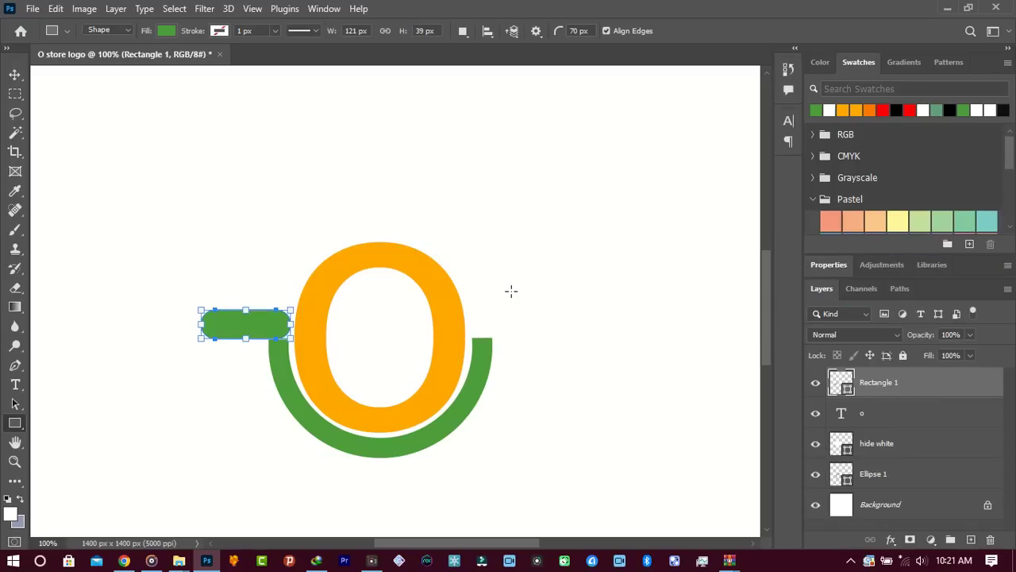
key(v)
key(Down)
key(Down)
key(Down)
key(Down)
key(Down)
key(Down)
key(Down)
key(Down)
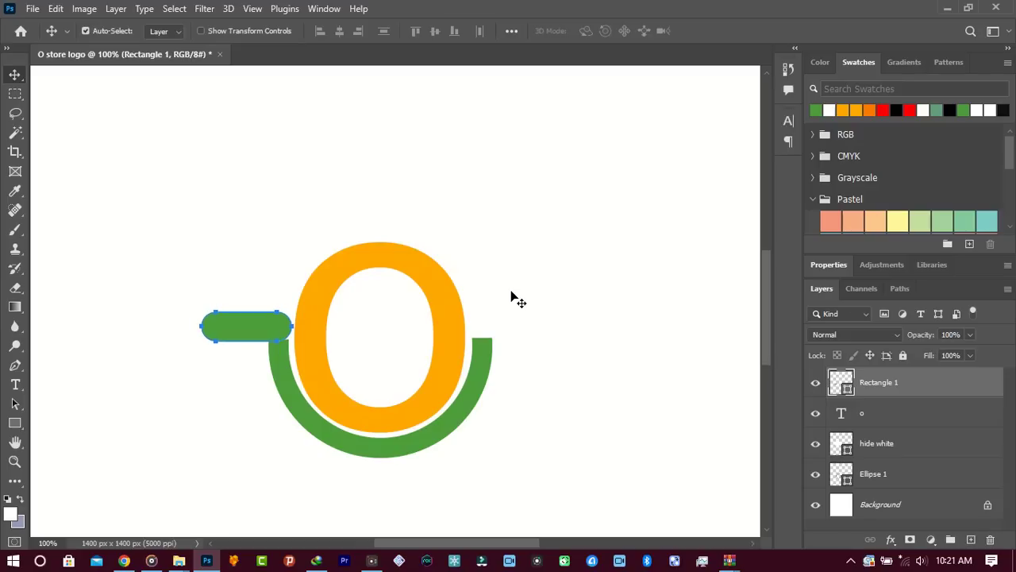
key(Down)
key(Down)
key(Down)
key(Down)
key(Down)
key(Down)
key(Down)
key(Down)
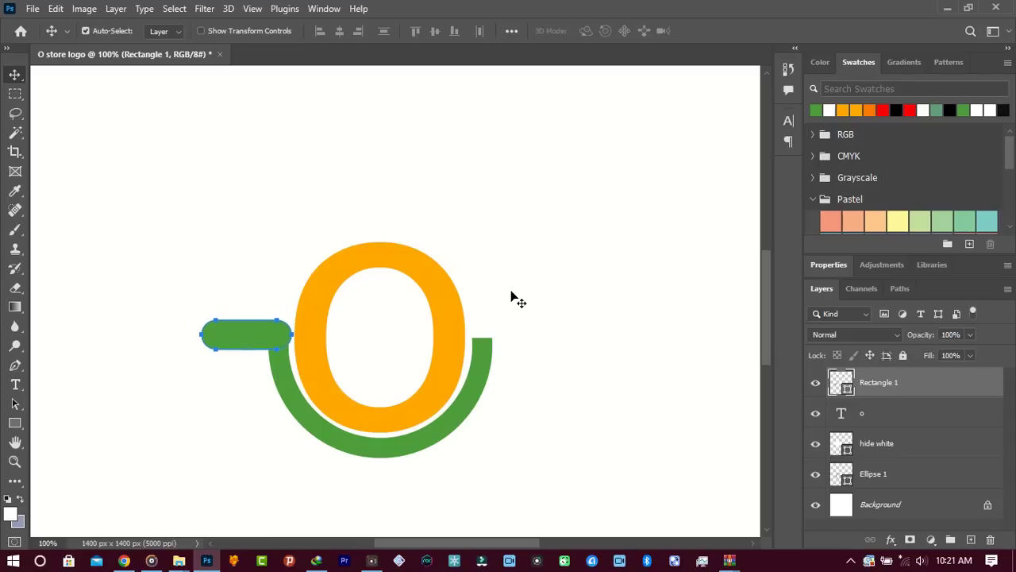
key(Down)
key(Down)
Shorten the bar from its left end and nudge it down-left to cap the arc.
key(ctrl+t)
drag(204, 342, 227, 340)
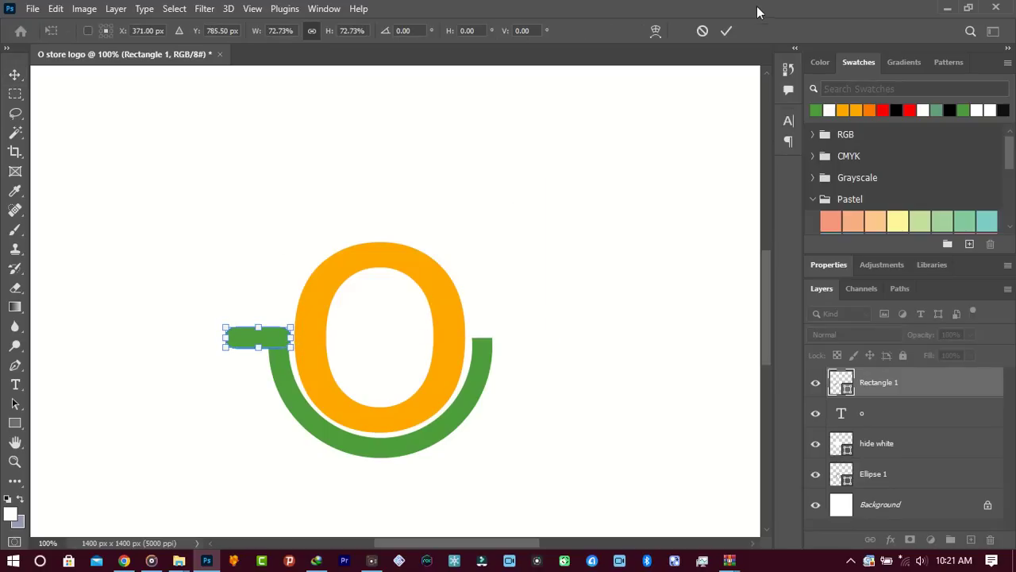
click(727, 31)
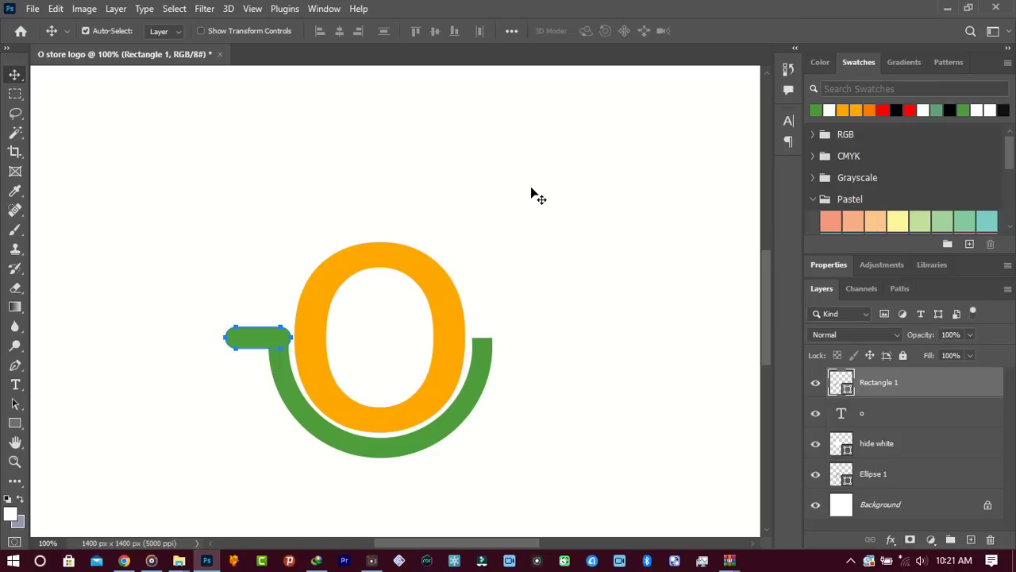
key(Down)
key(Down)
key(Down)
key(Left)
key(Left)
key(Left)
key(Left)
Add a new empty layer above Rectangle 1.
key(p)
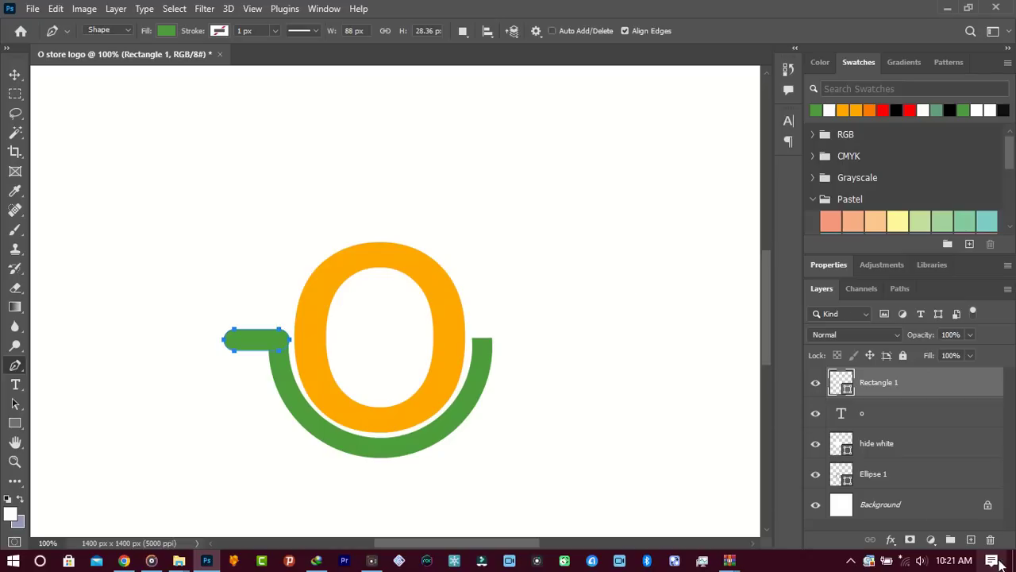
click(970, 540)
double_click(872, 382)
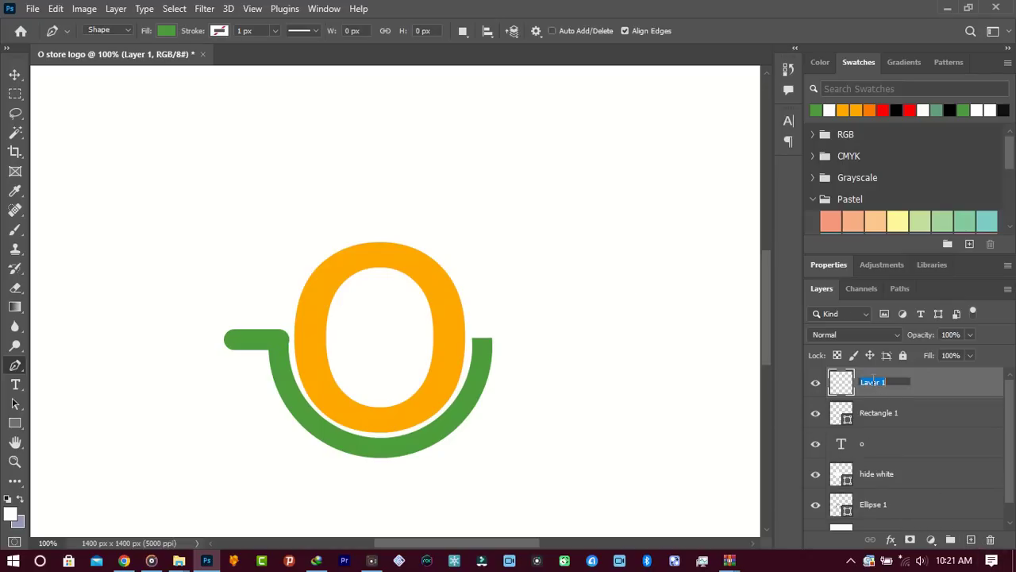
Name the new layer 'mouse click' and set the shape fill to orange.
text(mouse click)
key(Return)
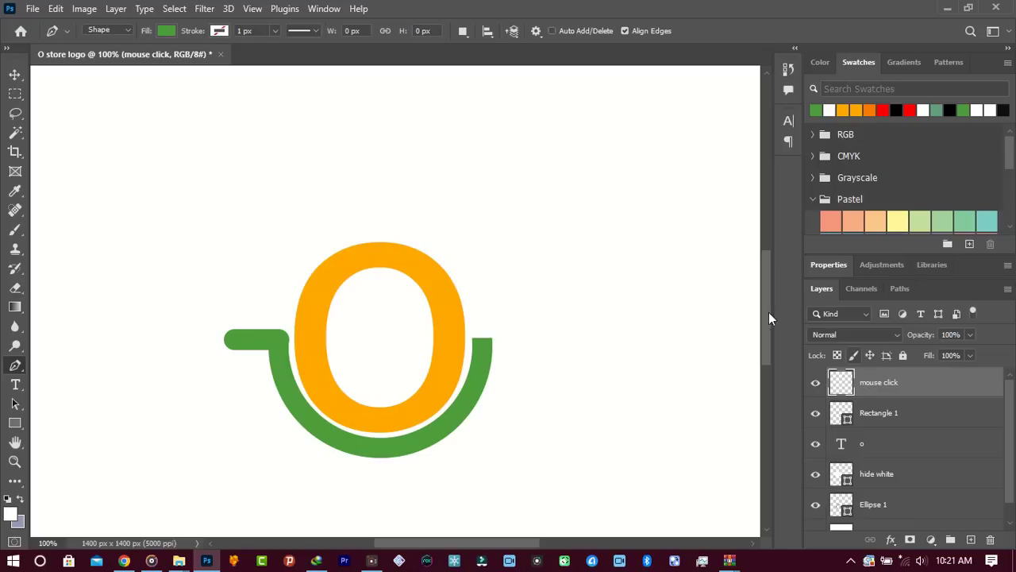
click(166, 31)
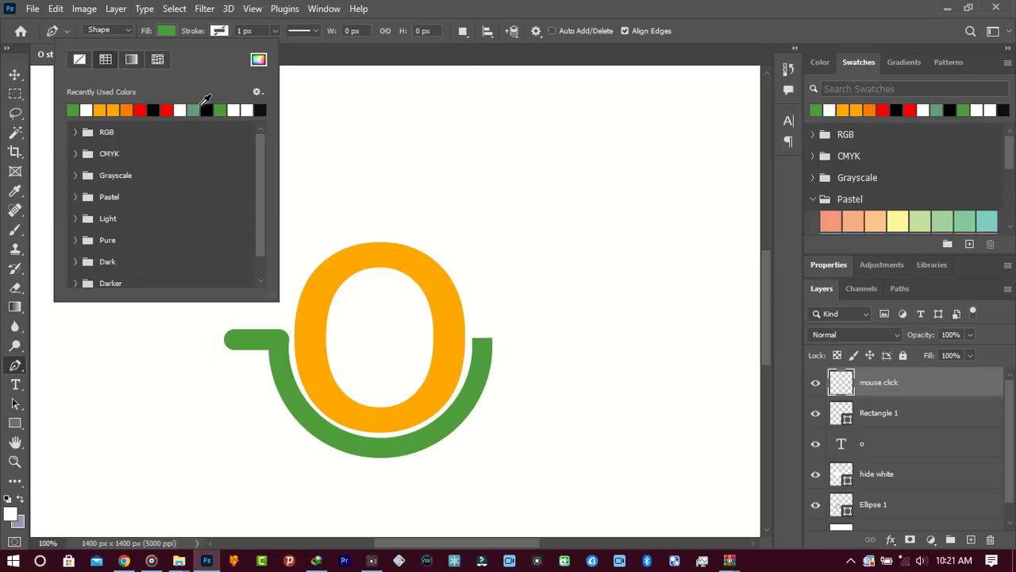
click(111, 110)
click(601, 7)
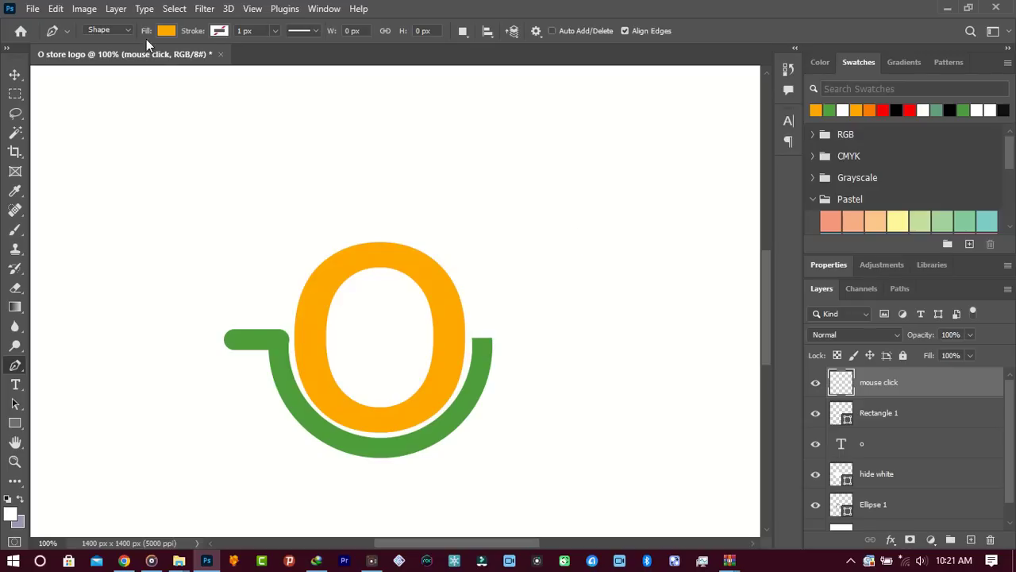
Keep the Pen in Shape mode and place the pointer shape's first point.
click(123, 30)
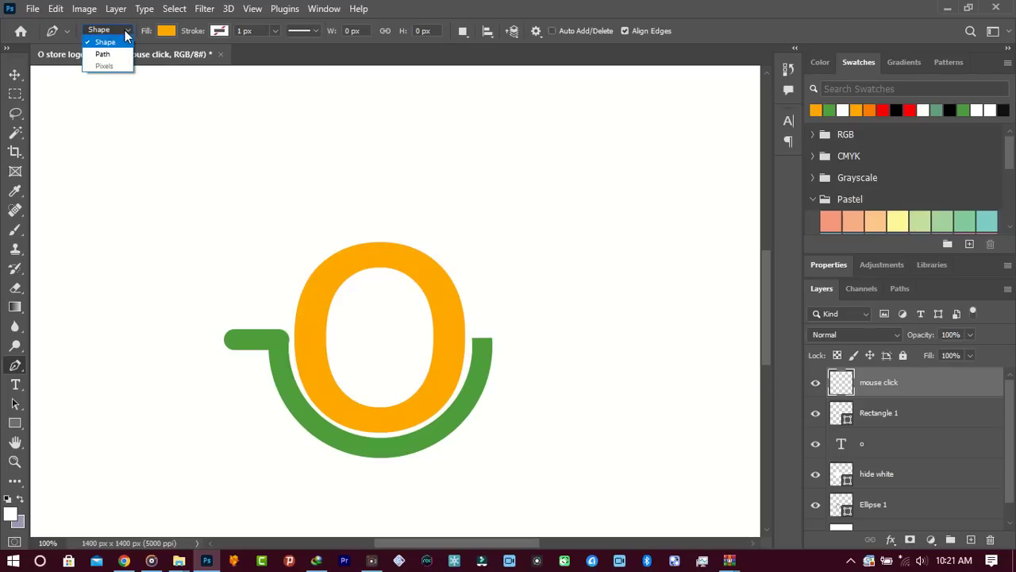
click(111, 38)
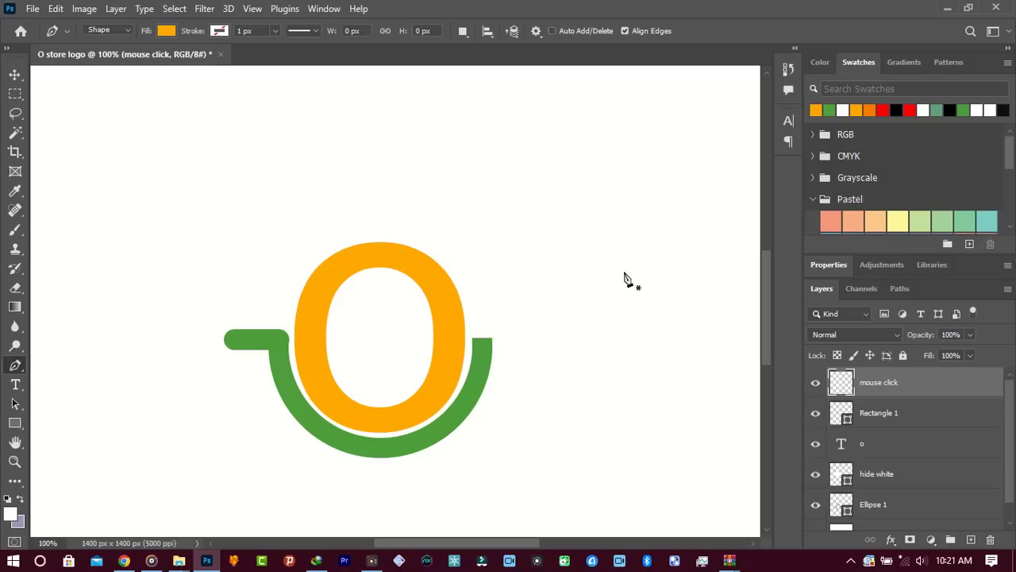
click(635, 255)
Close an orange triangle with the Pen and move it onto the green arc.
click(591, 285)
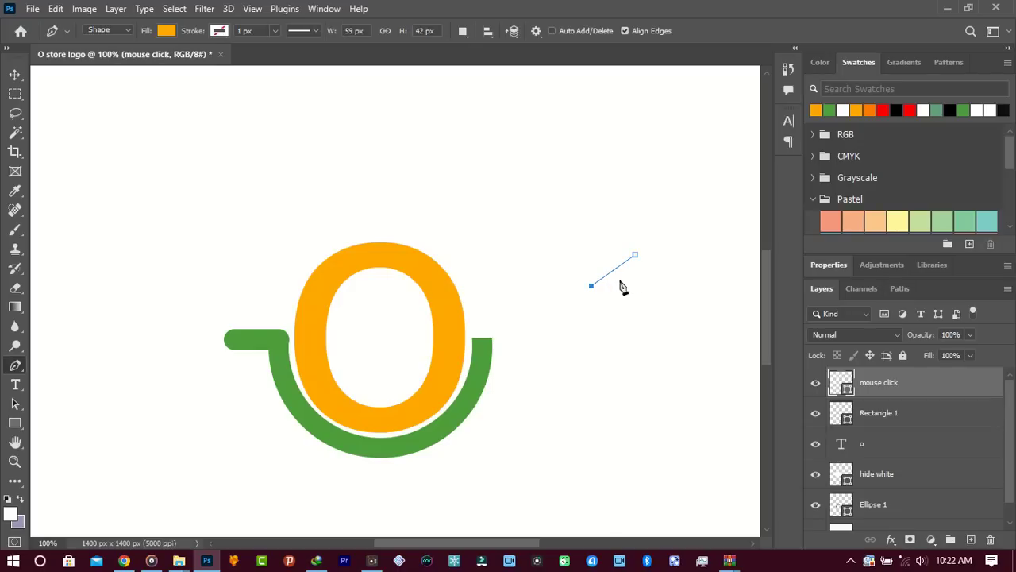
drag(626, 284, 635, 306)
click(635, 255)
key(v)
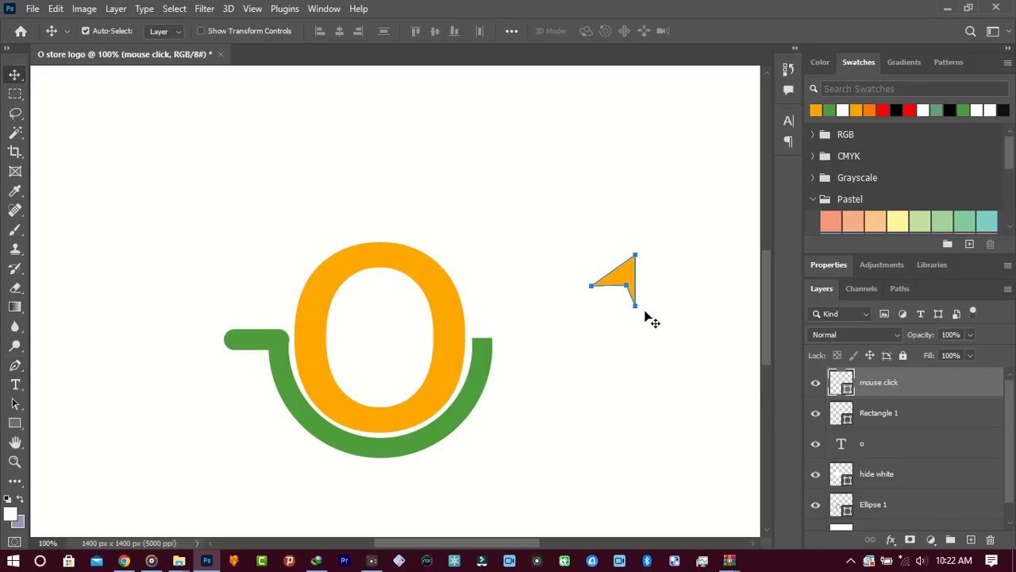
drag(633, 284, 300, 398)
Rotate the triangle about 16° and nudge it slightly left and up.
key(ctrl+t)
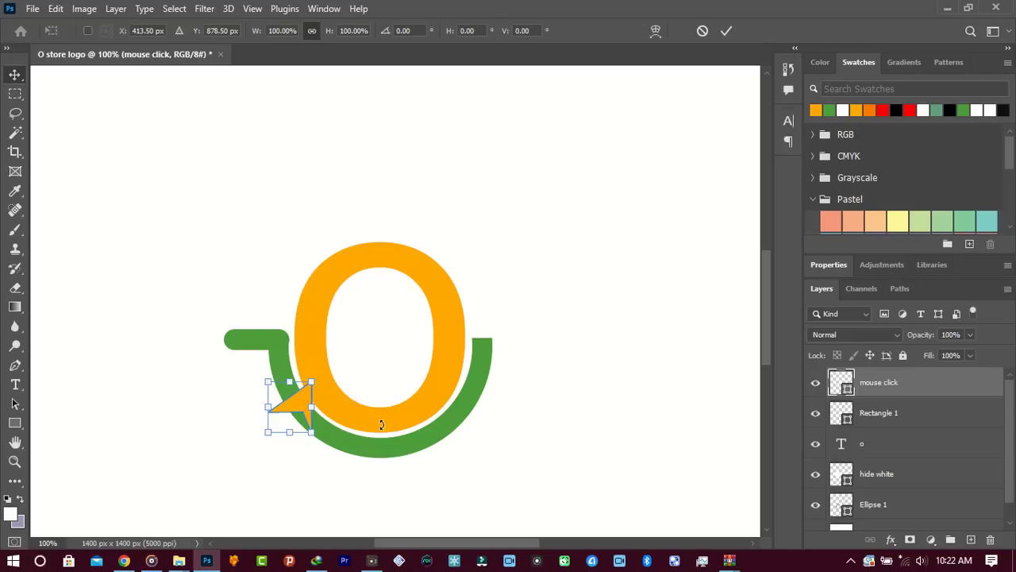
drag(392, 352, 402, 382)
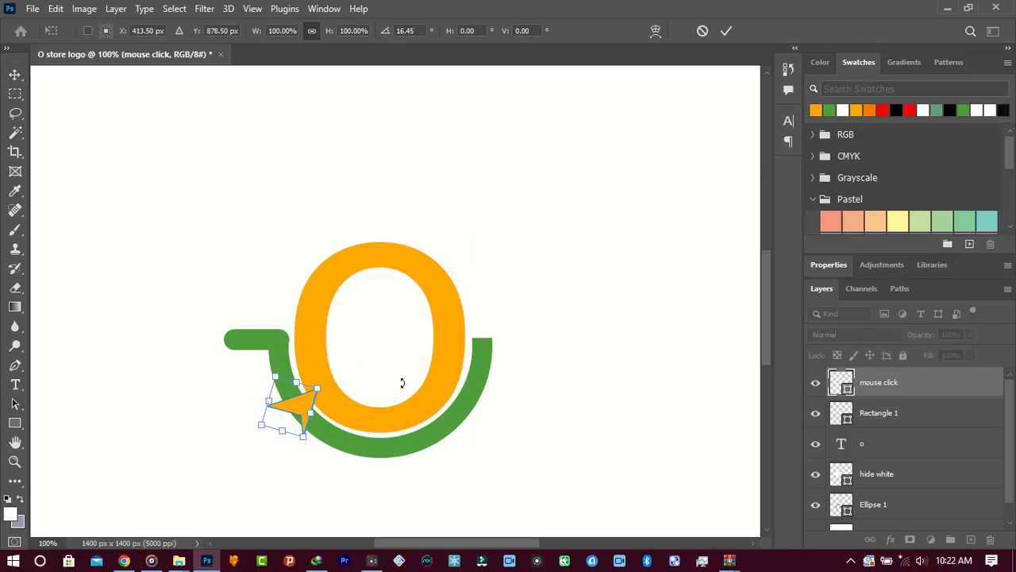
click(727, 31)
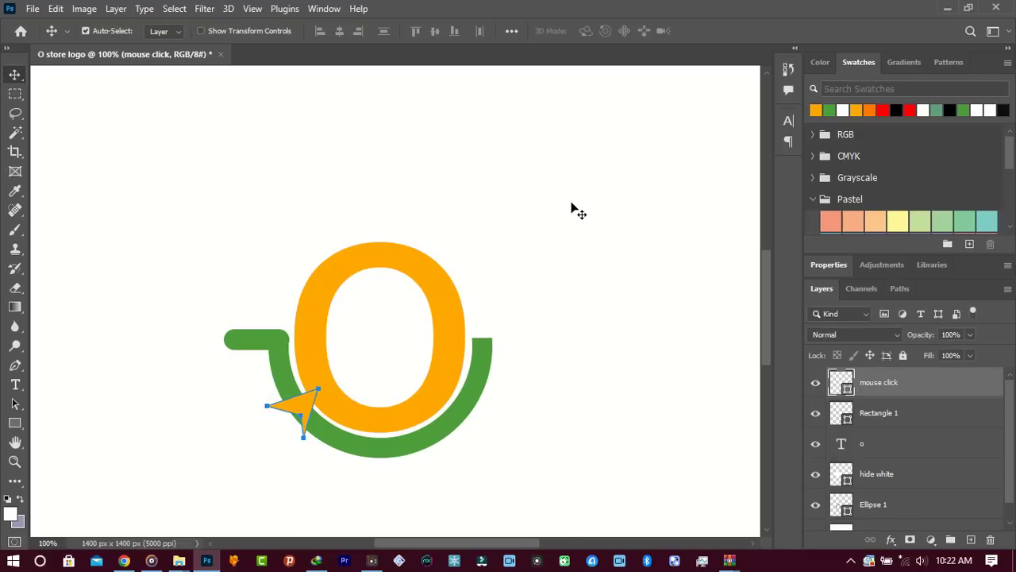
key(Left)
key(Left)
key(Left)
key(Left)
key(Left)
key(Left)
key(Up)
key(Up)
key(Up)
key(Up)
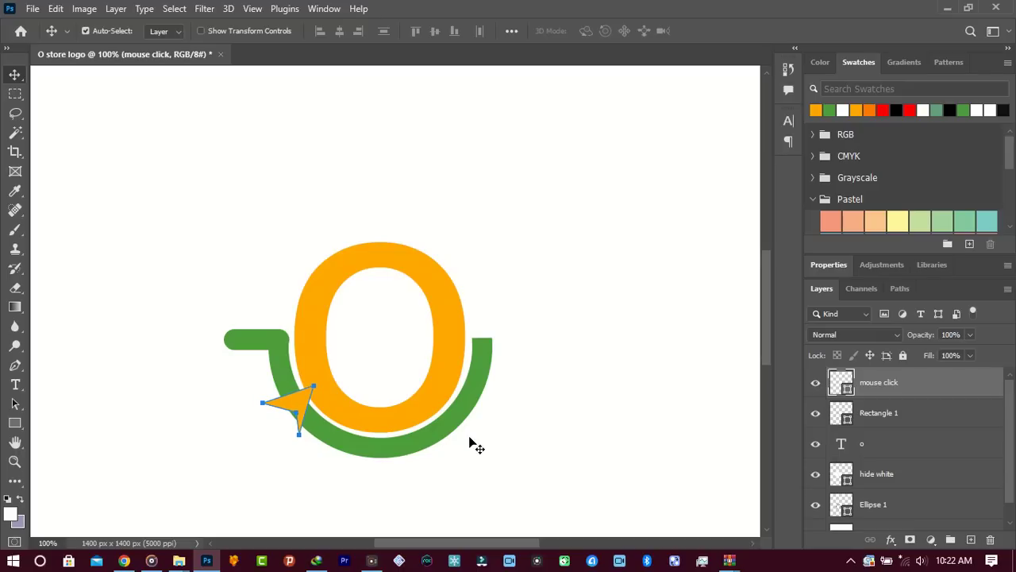
drag(768, 270, 769, 291)
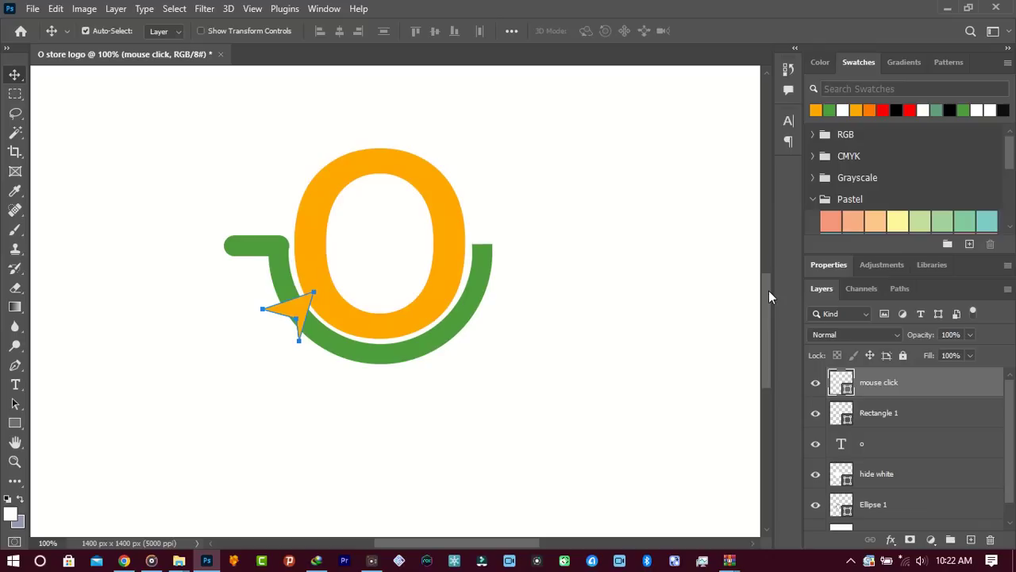
click(17, 422)
Select the Ellipse Tool and add a new layer named 'tire'.
right_click(17, 429)
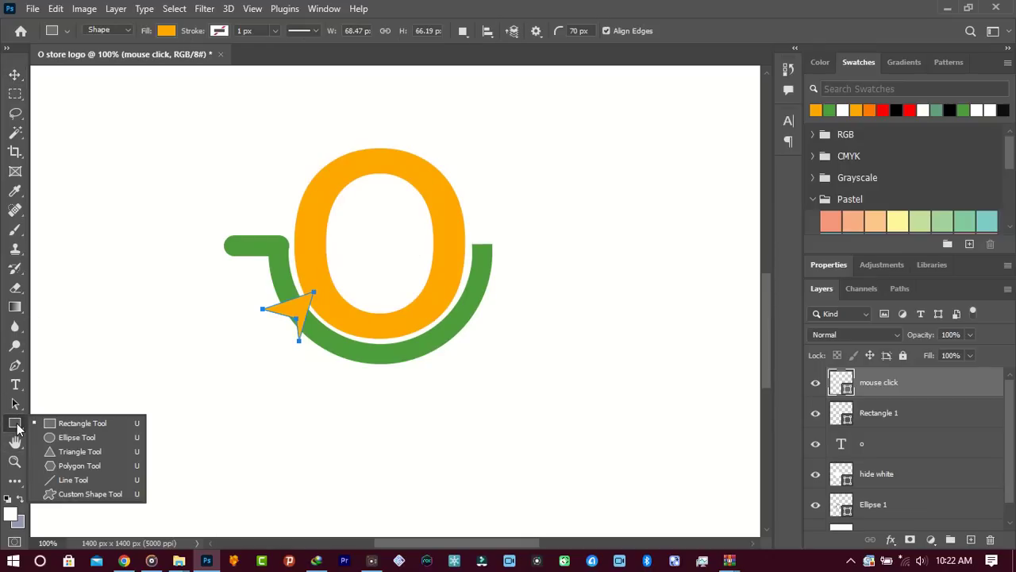
click(41, 437)
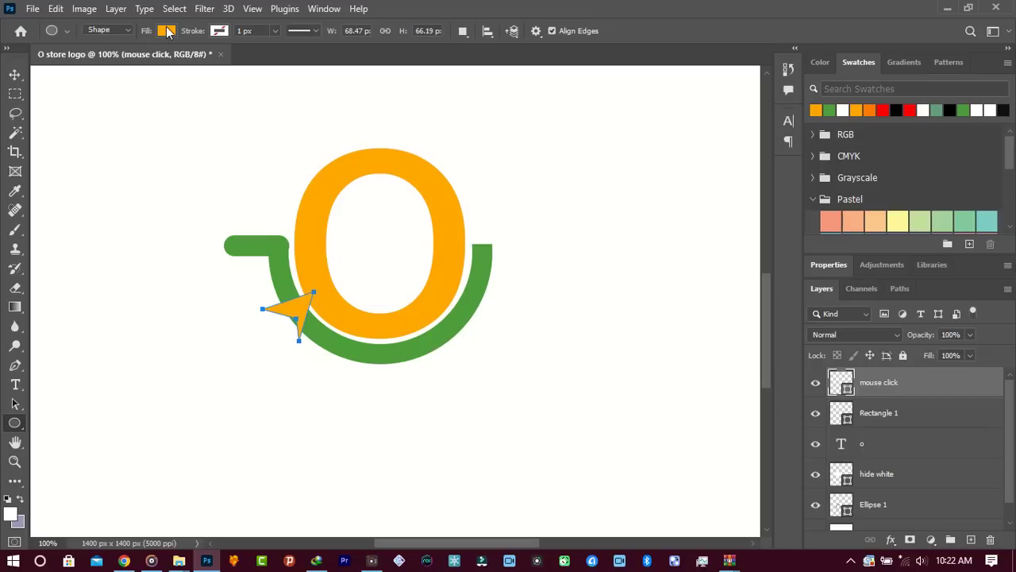
click(971, 539)
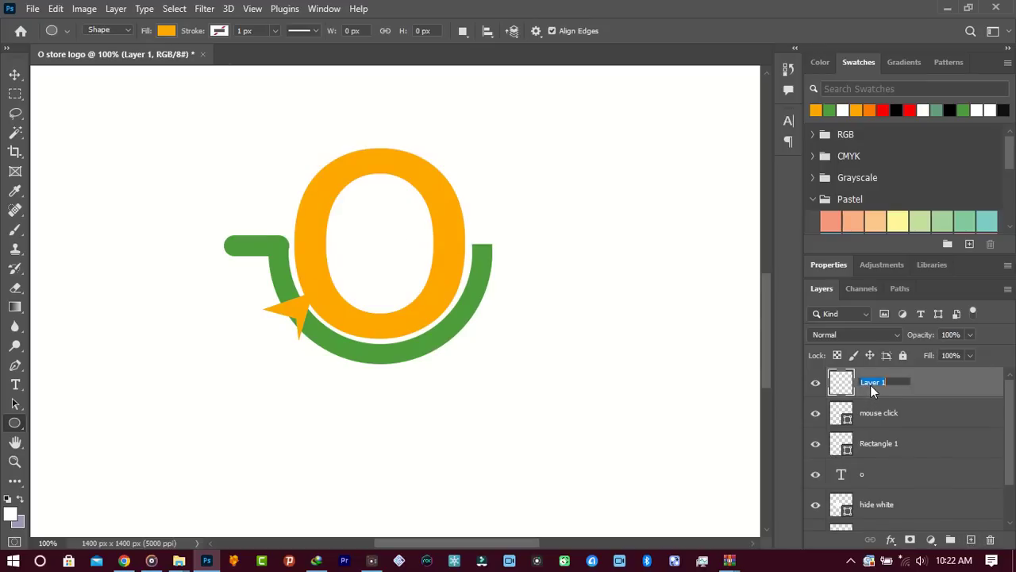
text(t)
key(Return)
Draw a green-filled 44 × 44 px circle below the arc's left side.
click(166, 31)
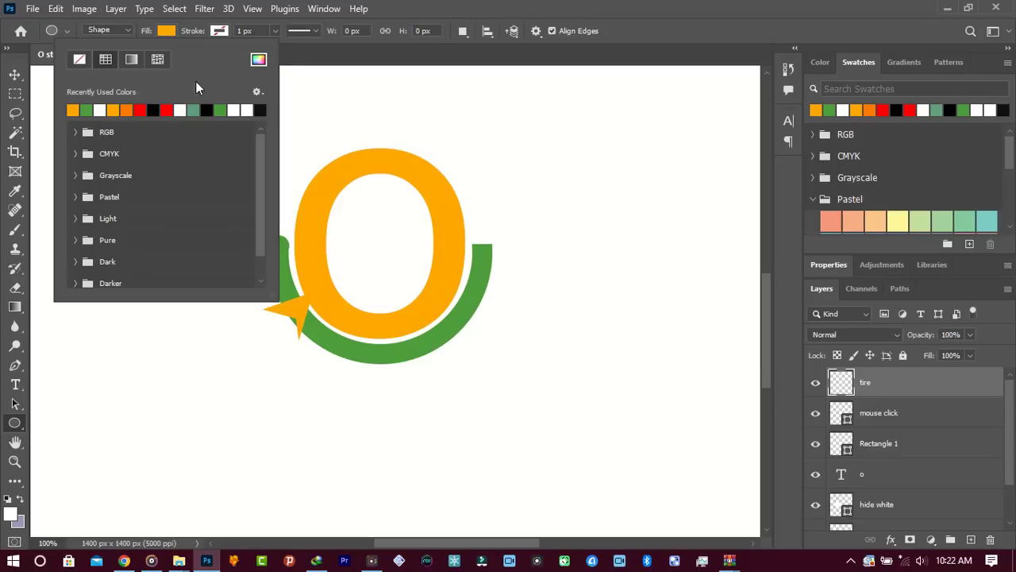
click(89, 108)
key(Return)
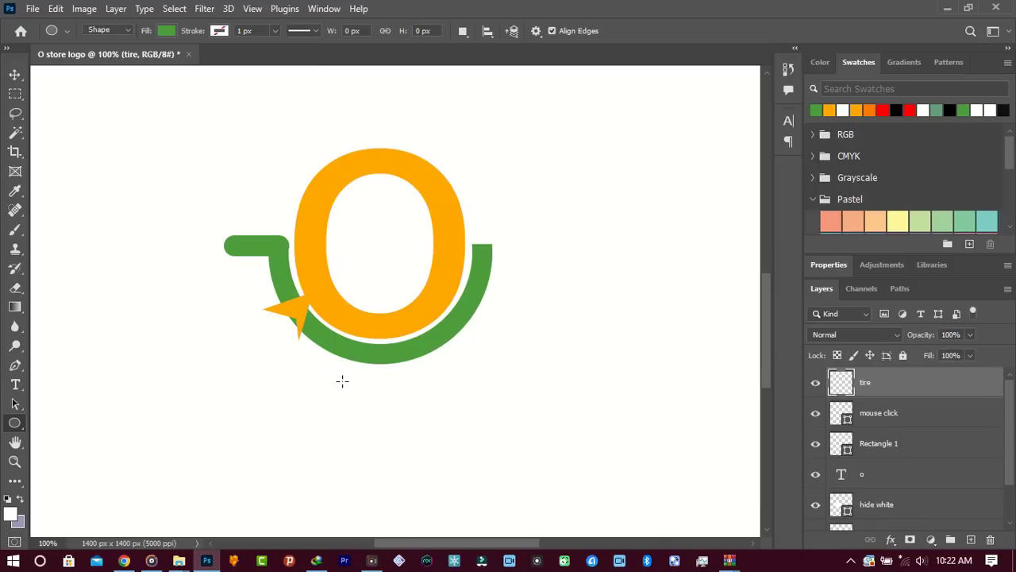
drag(327, 364, 359, 397)
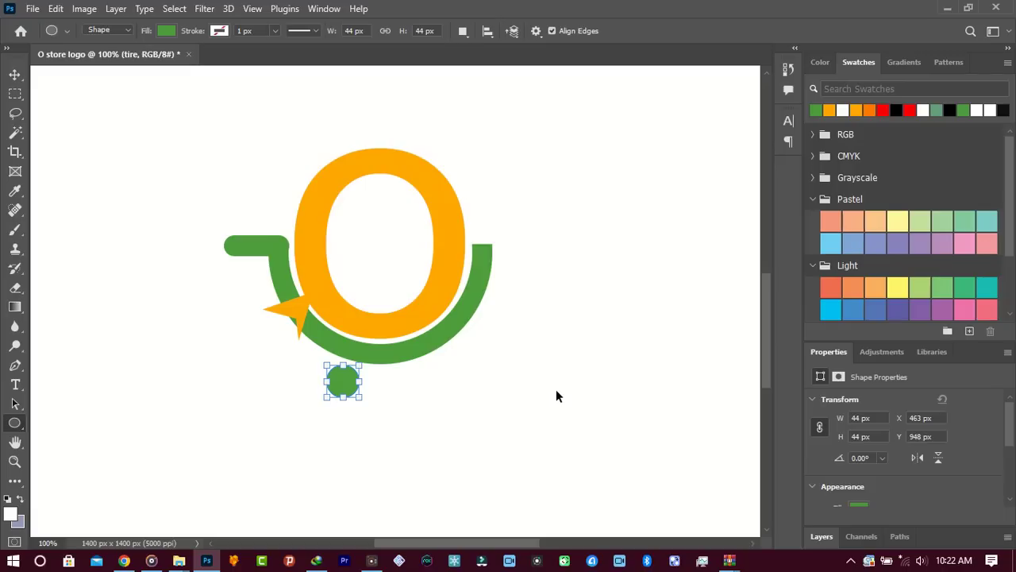
Duplicate the wheel and nudge the copy right to X 573 px, level with the first.
key(ctrl+j)
key(v)
key(Right)
key(Right)
key(Right)
key(Right)
key(Right)
key(Right)
key(Right)
key(Right)
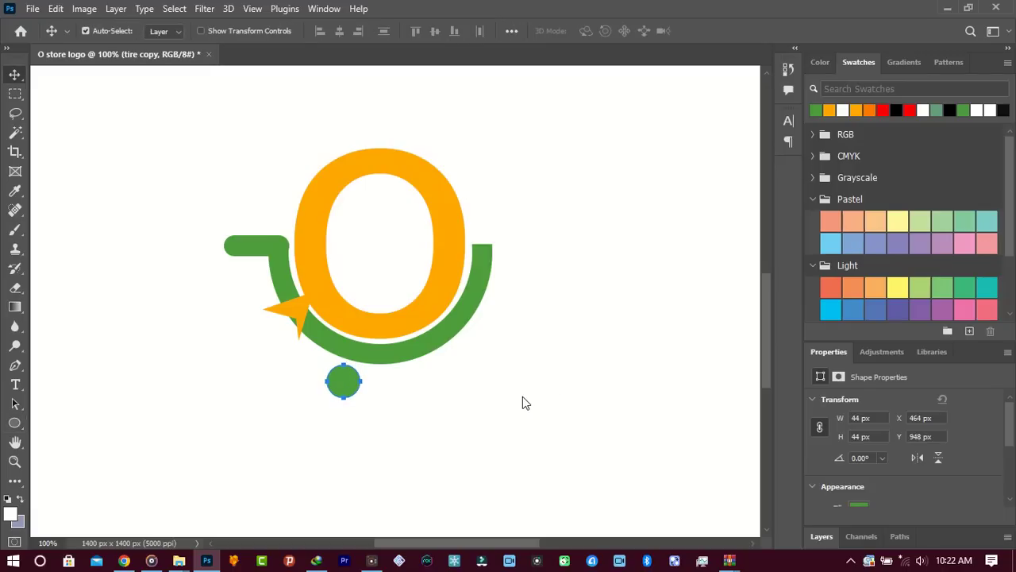
key(Right)
key(Right)
key(Right)
key(Right)
key(Right)
key(Right)
key(Right)
key(Right)
key(Right)
key(Right)
key(Right)
key(Right)
key(Right)
key(Right)
key(Right)
key(Right)
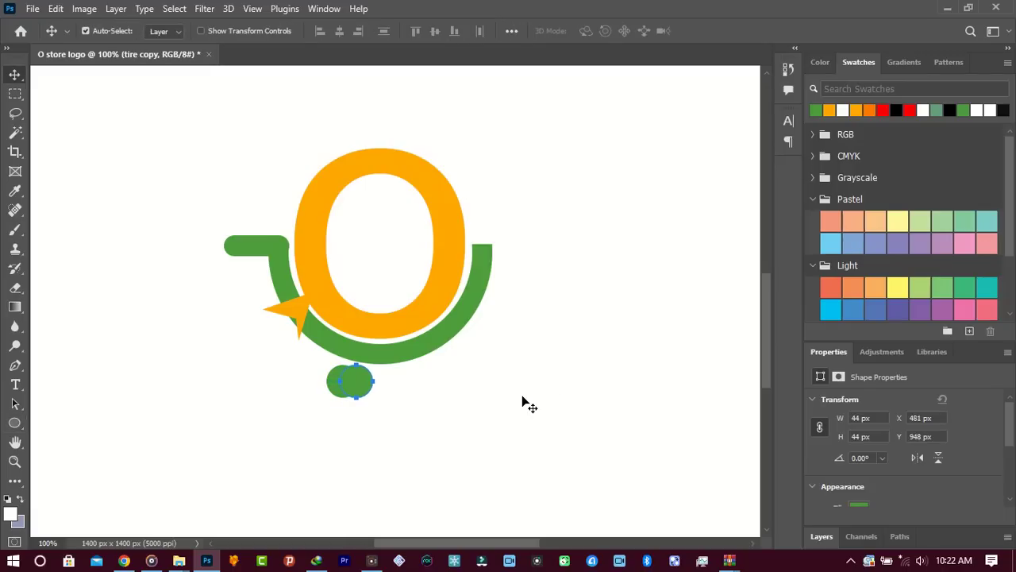
key(Right)
key(Right)
key(Right)
key(Right)
key(Right)
key(Right)
key(Right)
key(Right)
key(Right)
key(Right)
key(Right)
key(Right)
key(Right)
key(Right)
key(Right)
key(Right)
key(Right)
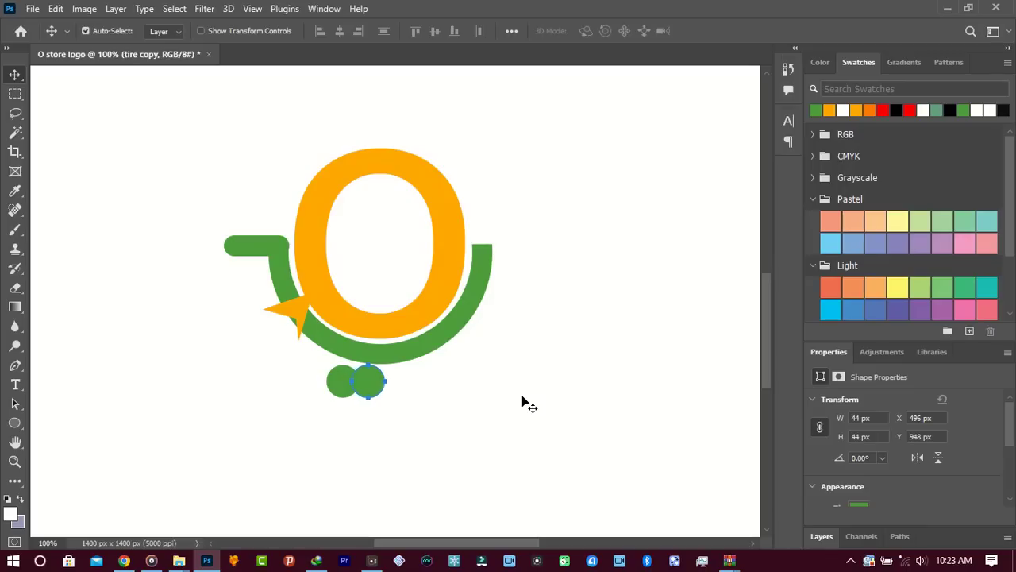
key(Right)
key(Right)
key(Right)
key(Right)
key(Right)
key(Right)
key(Right)
key(Right)
key(Right)
key(Right)
key(Right)
key(Right)
key(Right)
key(Right)
key(Right)
key(Right)
key(Right)
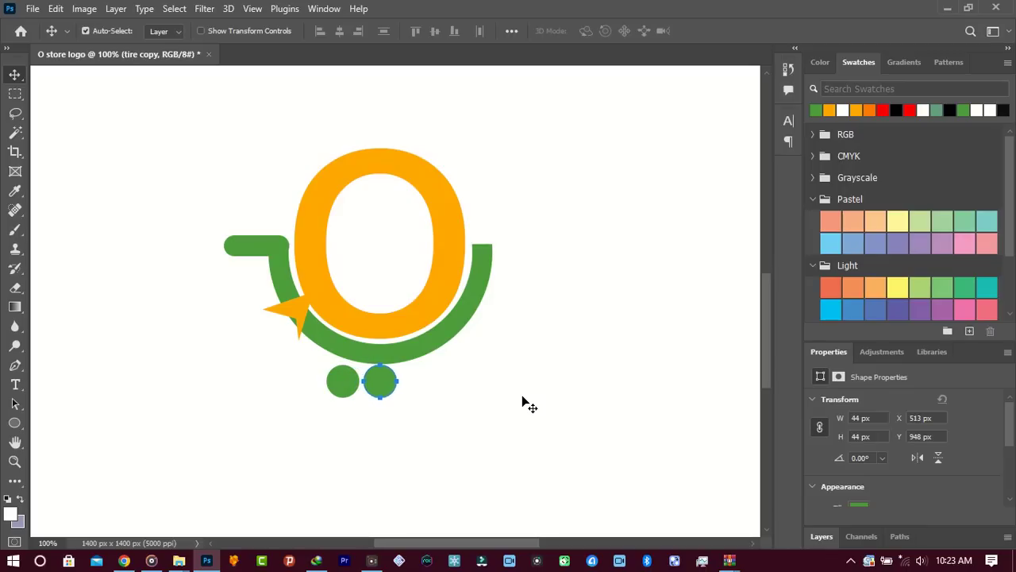
key(Right)
key(Right)
key(Right)
key(Right)
key(Right)
key(Right)
key(Right)
key(Right)
key(Right)
key(Right)
key(Right)
key(Right)
key(Right)
key(Right)
key(Right)
key(Right)
key(Right)
key(Right)
key(Right)
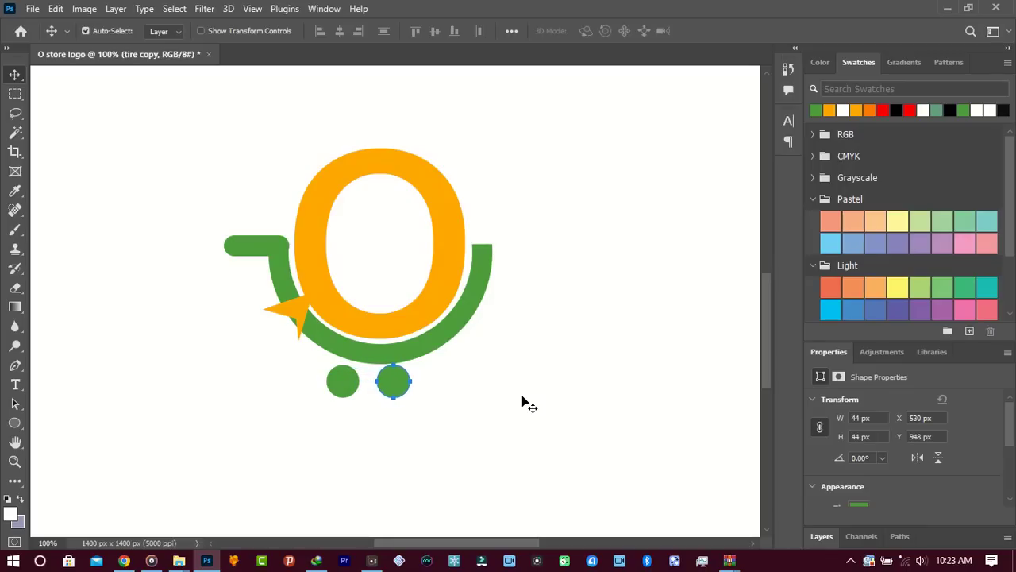
key(Right)
key(Right)
key(Right)
key(Right)
key(Right)
key(Right)
key(Right)
key(Right)
key(Right)
key(Right)
key(Right)
key(Right)
key(Right)
key(Right)
key(Right)
key(Right)
key(Right)
key(Right)
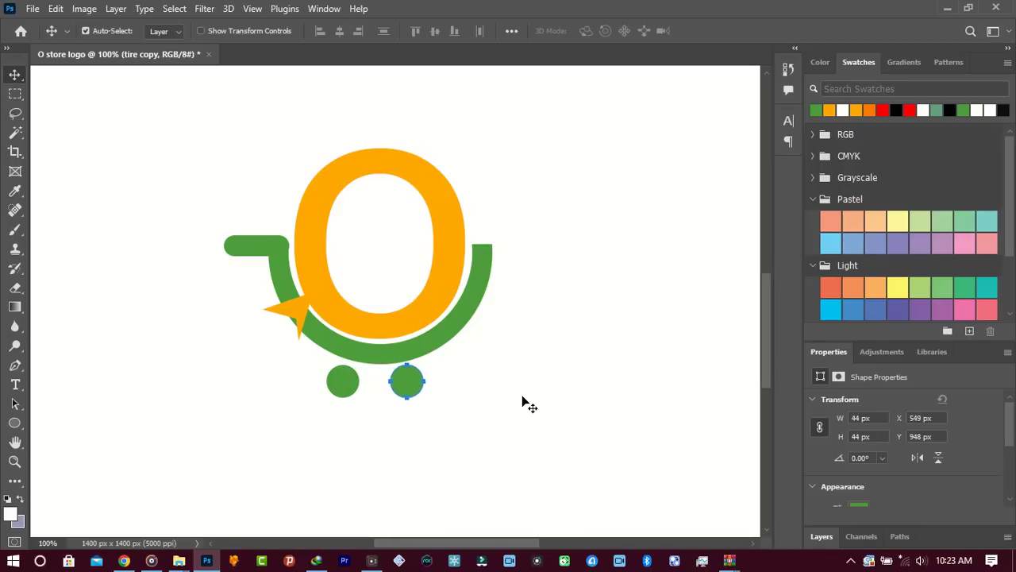
key(Right)
key(Right)
key(Right)
key(Right)
key(Right)
key(Right)
key(Right)
key(Right)
key(Right)
key(Right)
key(Right)
key(Right)
key(Right)
key(Right)
key(Right)
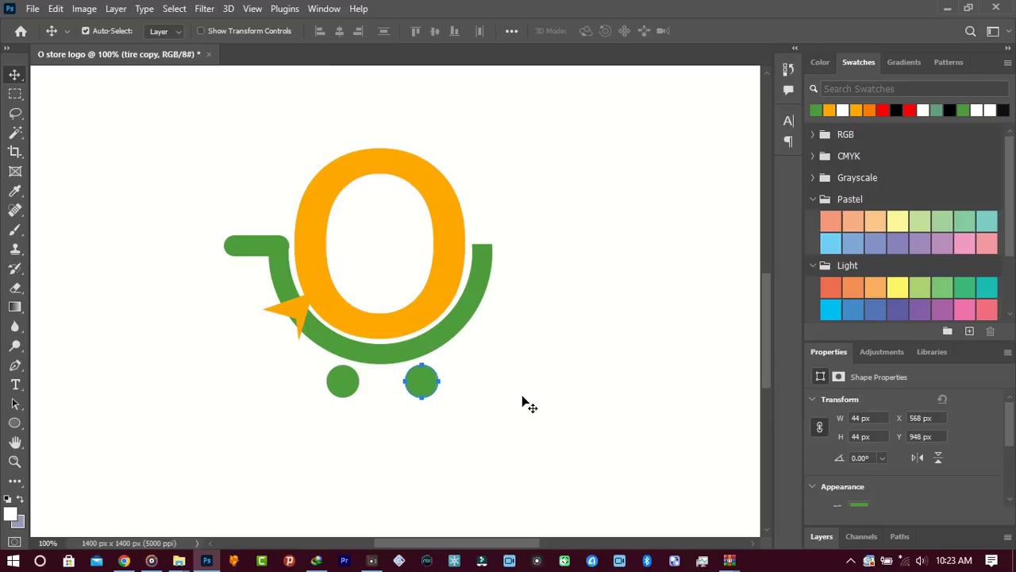
key(Up)
key(Up)
key(Down)
key(Down)
Expand and enlarge the Layers panel, then add the original tire layer to the selection.
click(821, 536)
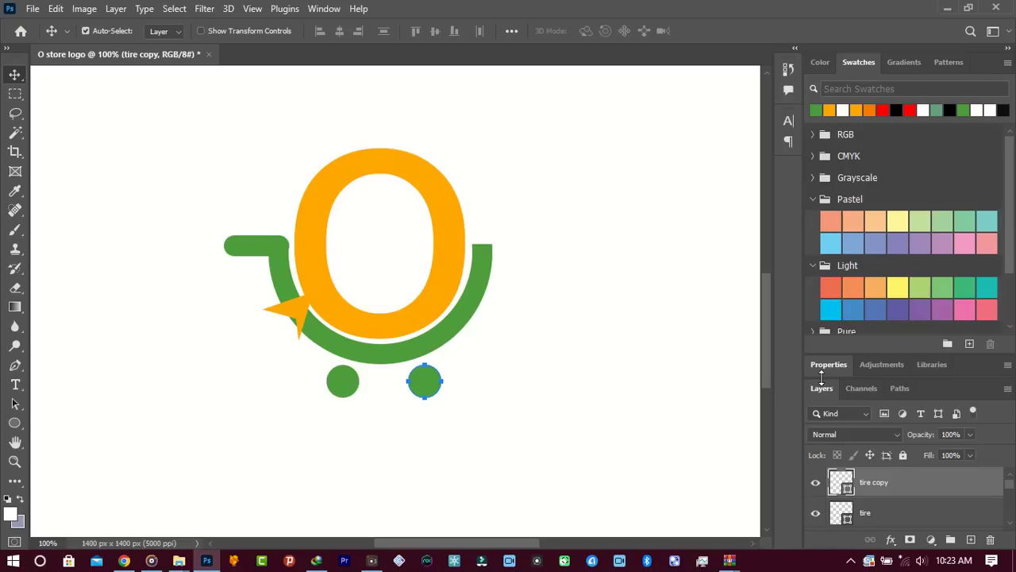
drag(823, 356, 862, 5)
key(ctrl)
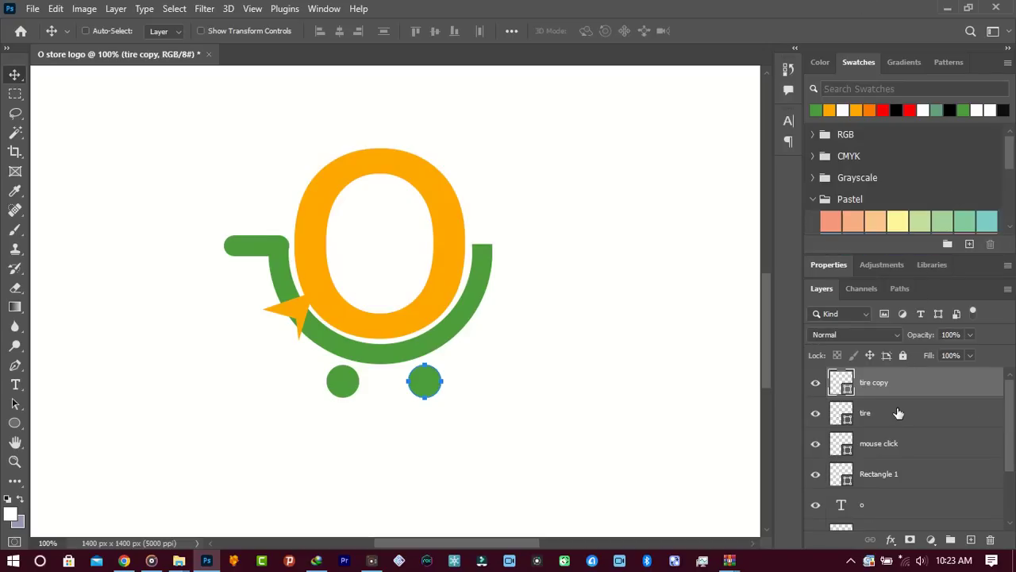
ctrl+click(898, 413)
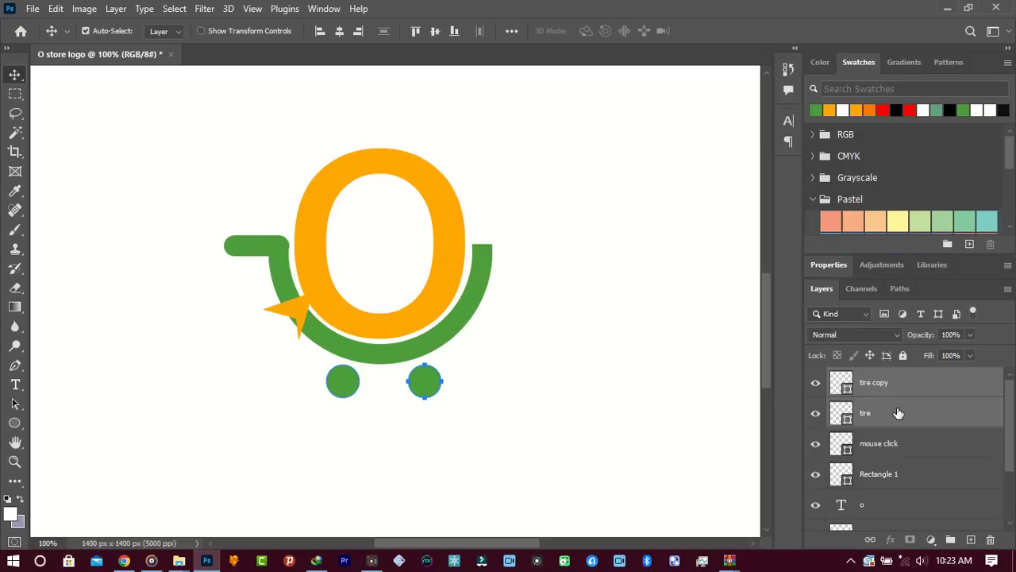
Merge both wheels into one 'tire copy' shape and raise it to touch the cart.
right_click(898, 413)
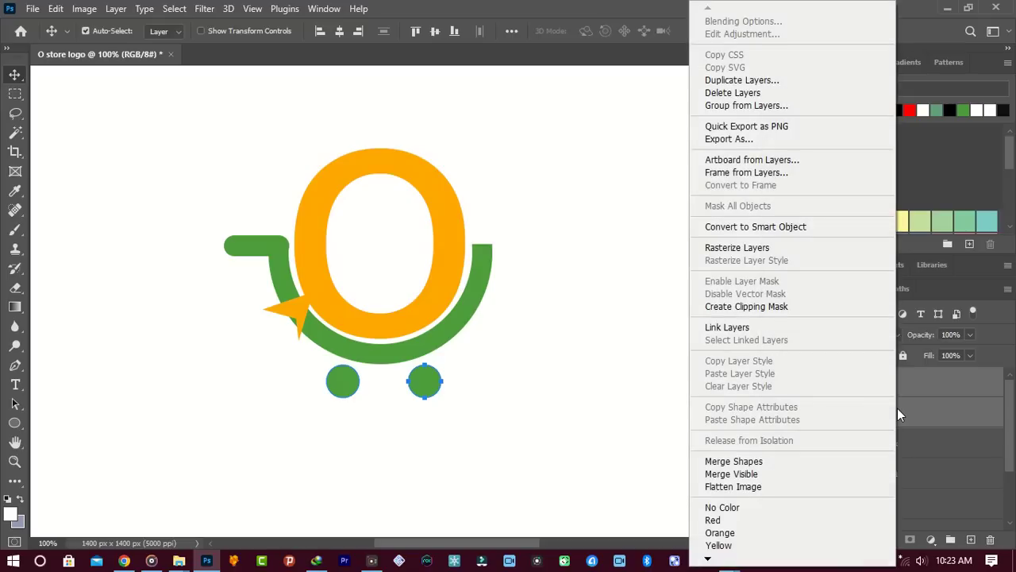
click(757, 461)
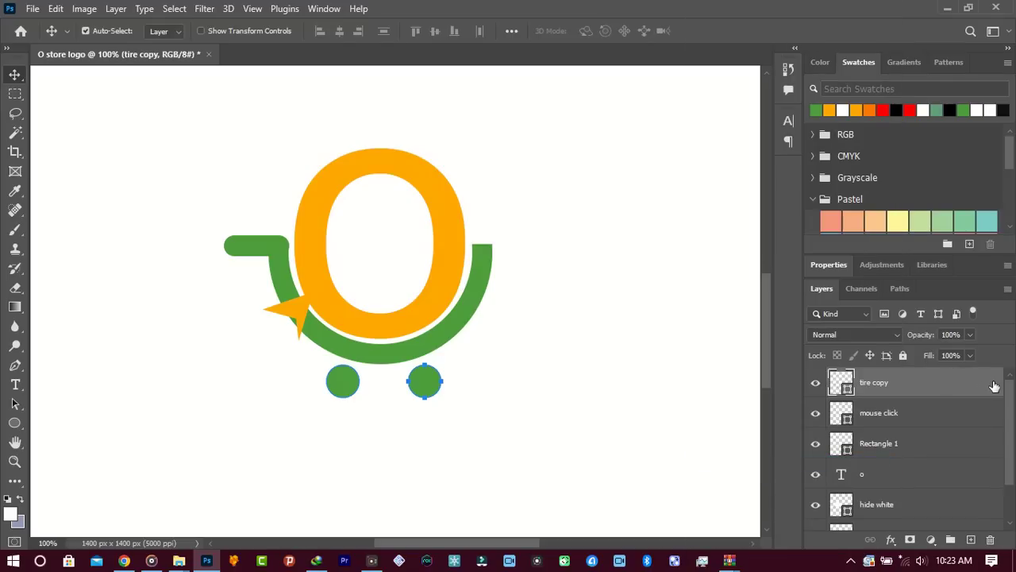
key(Up)
key(Up)
key(Up)
key(Up)
key(Up)
key(Up)
key(Up)
key(Up)
key(Up)
key(Up)
key(Up)
key(Up)
key(Up)
key(Up)
key(Up)
key(Up)
key(Up)
key(Up)
key(Up)
key(Up)
key(Up)
key(Up)
key(Up)
key(Up)
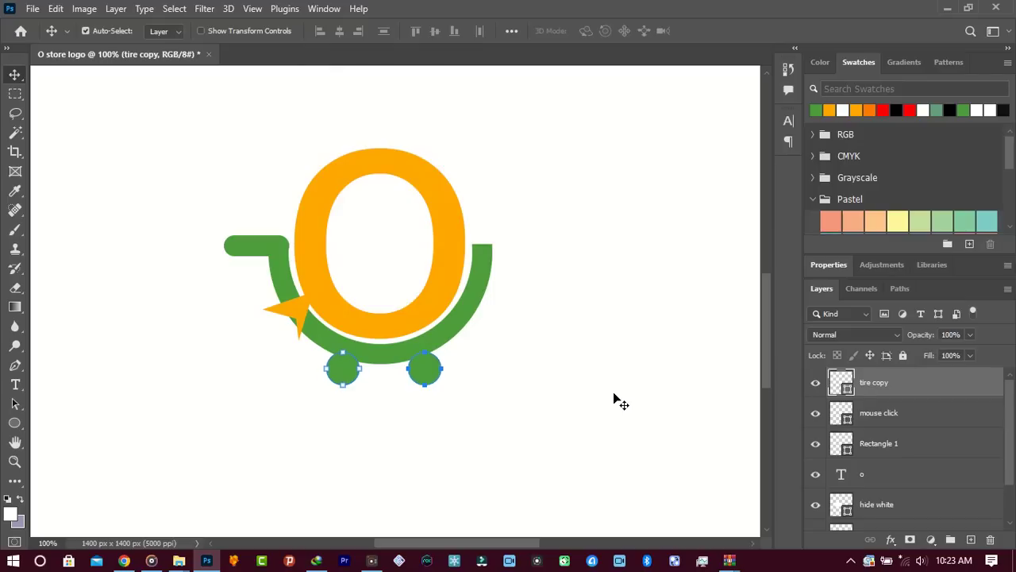
Give the 'tire copy' wheels a 6 px white outside Stroke layer style.
double_click(994, 388)
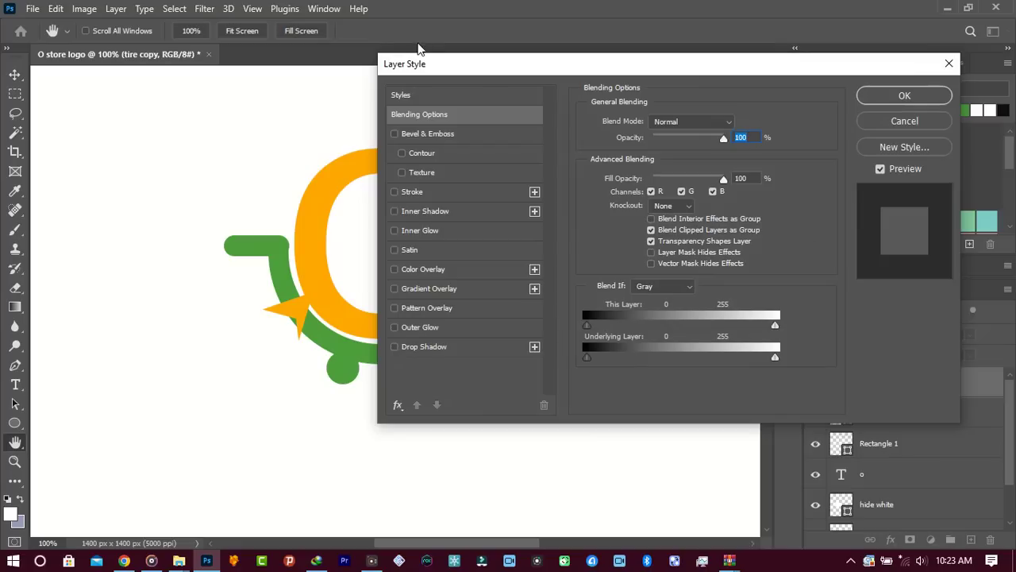
click(530, 6)
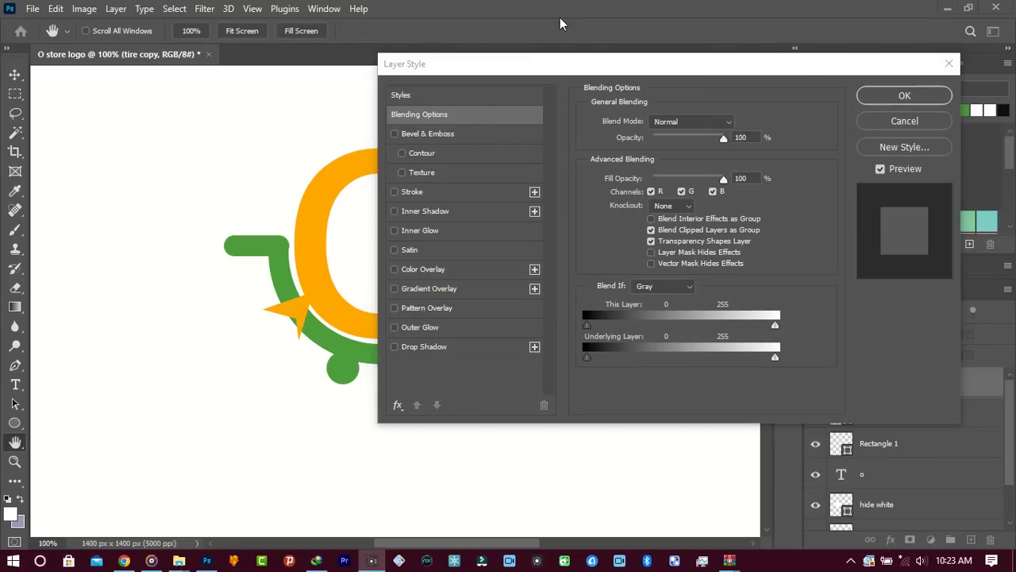
key(alt+Tab)
click(396, 192)
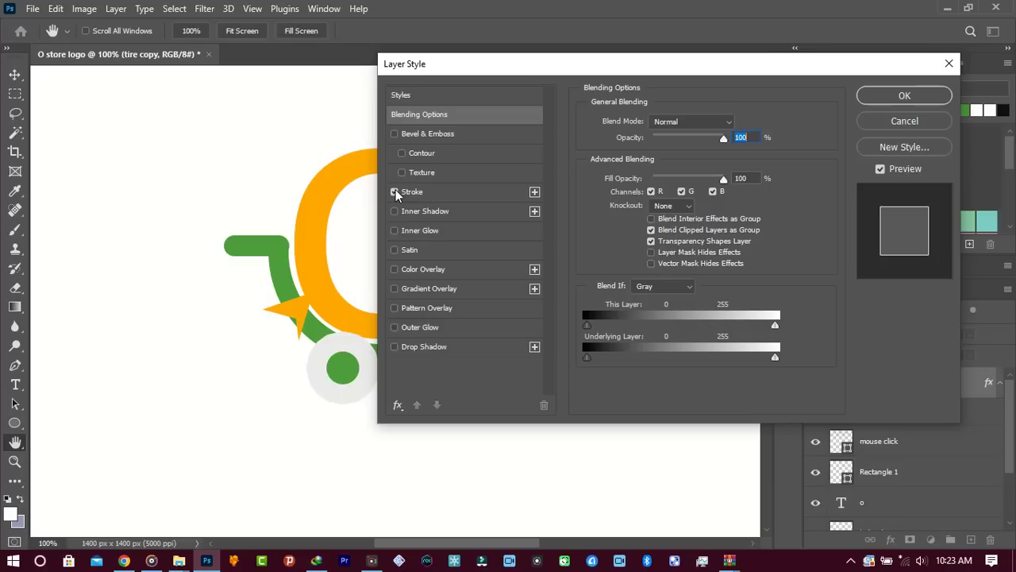
click(421, 191)
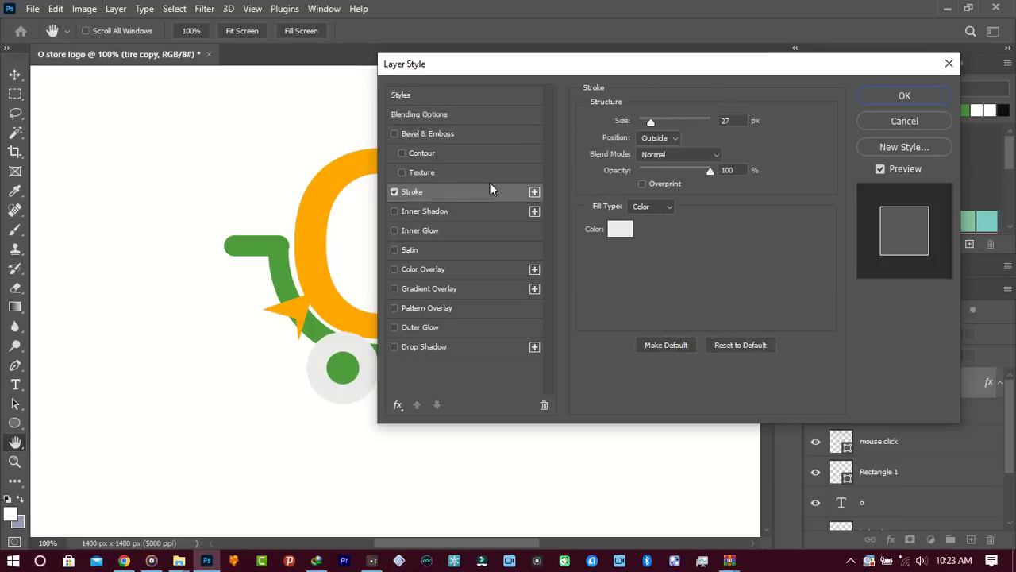
click(633, 228)
click(256, 178)
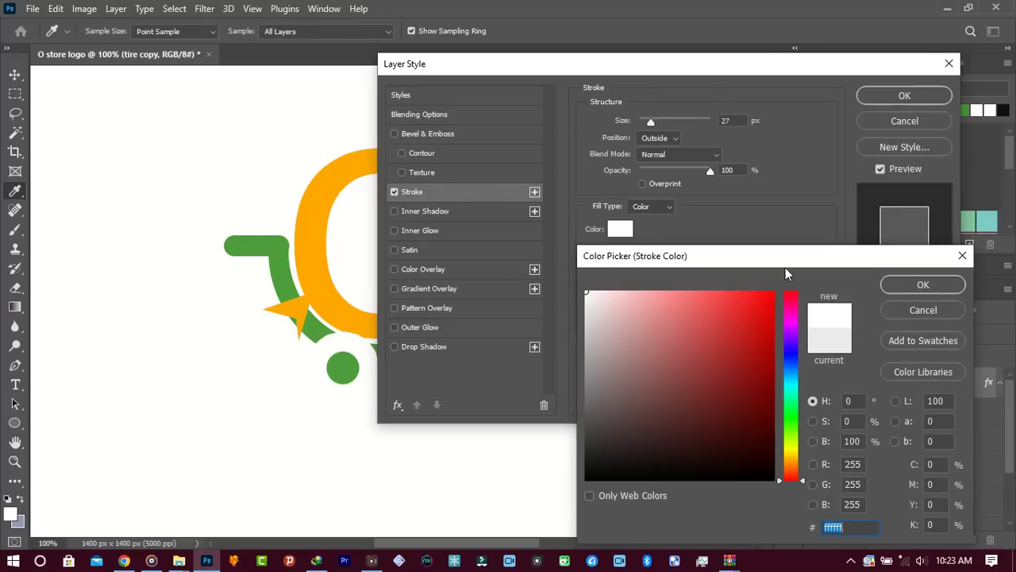
click(950, 284)
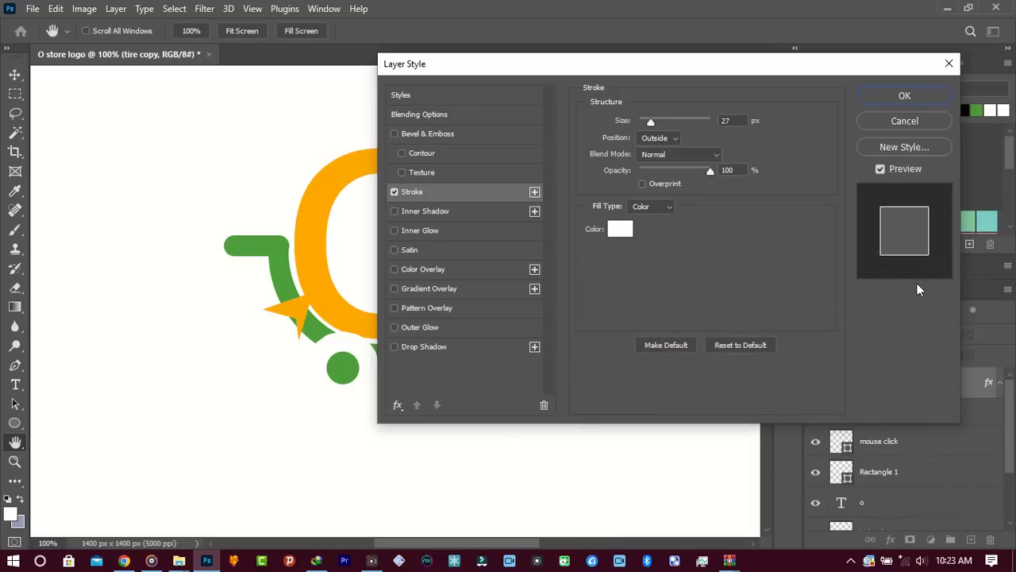
drag(651, 122, 644, 123)
click(644, 124)
click(885, 98)
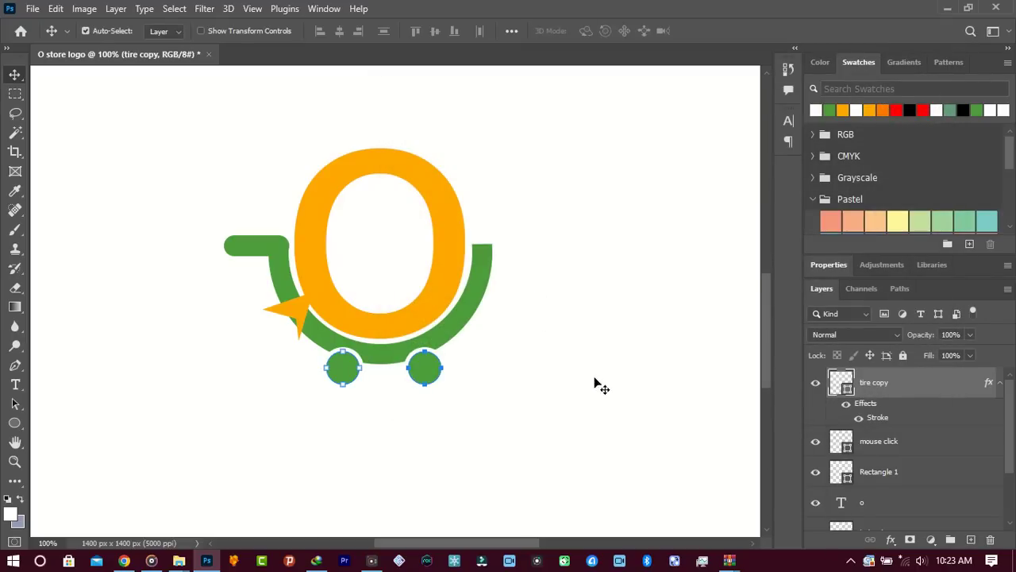
Zoom out to view the whole logo at 50%.
key(z)
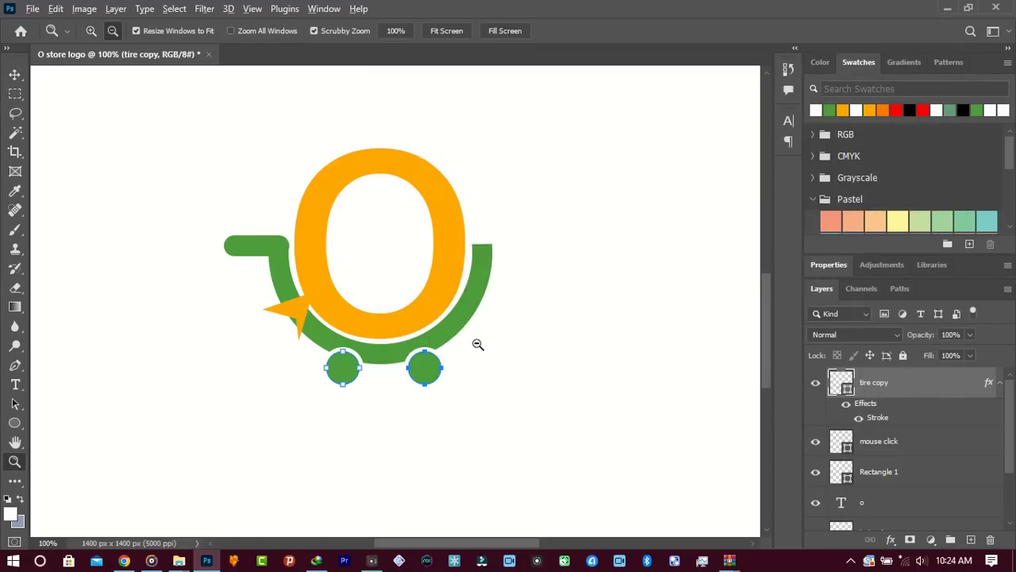
alt+click(476, 348)
alt+click(478, 343)
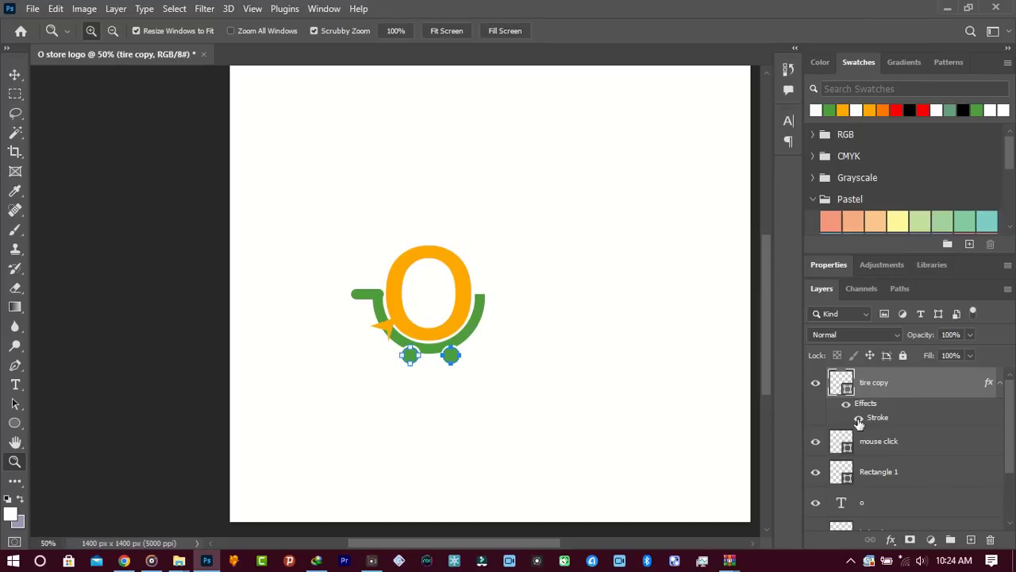
drag(1014, 440, 1014, 486)
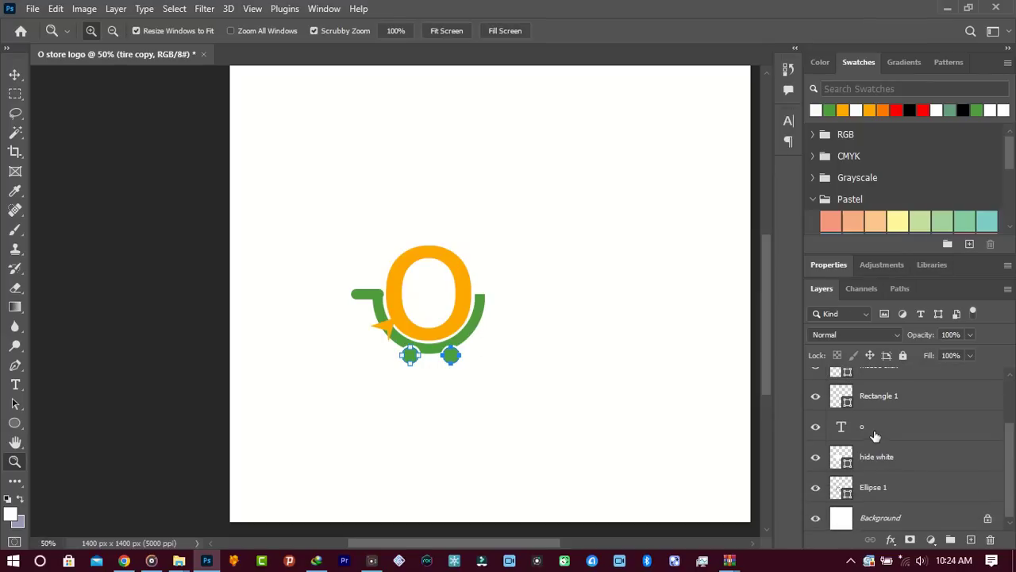
click(884, 519)
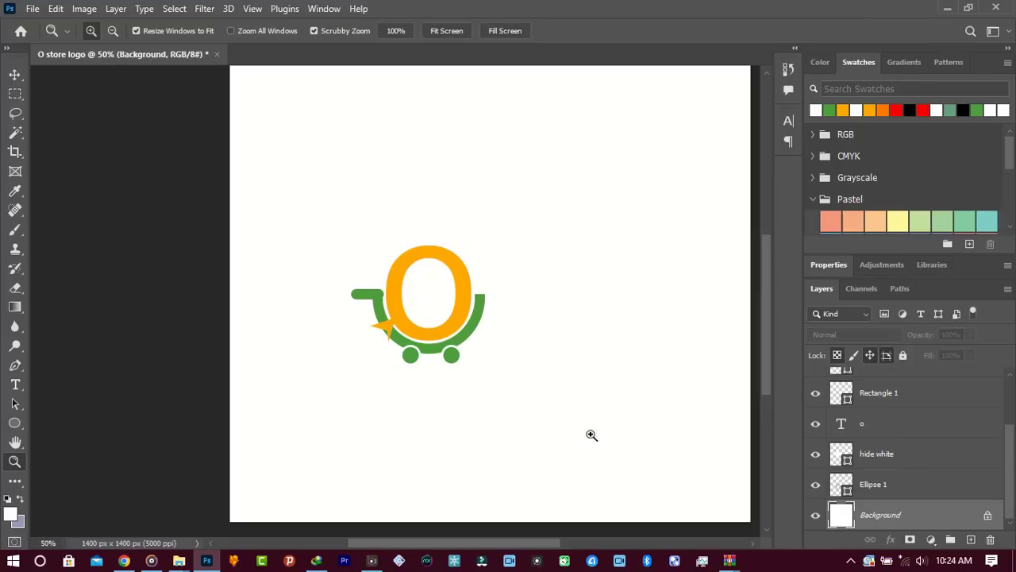
alt+click(486, 293)
click(414, 297)
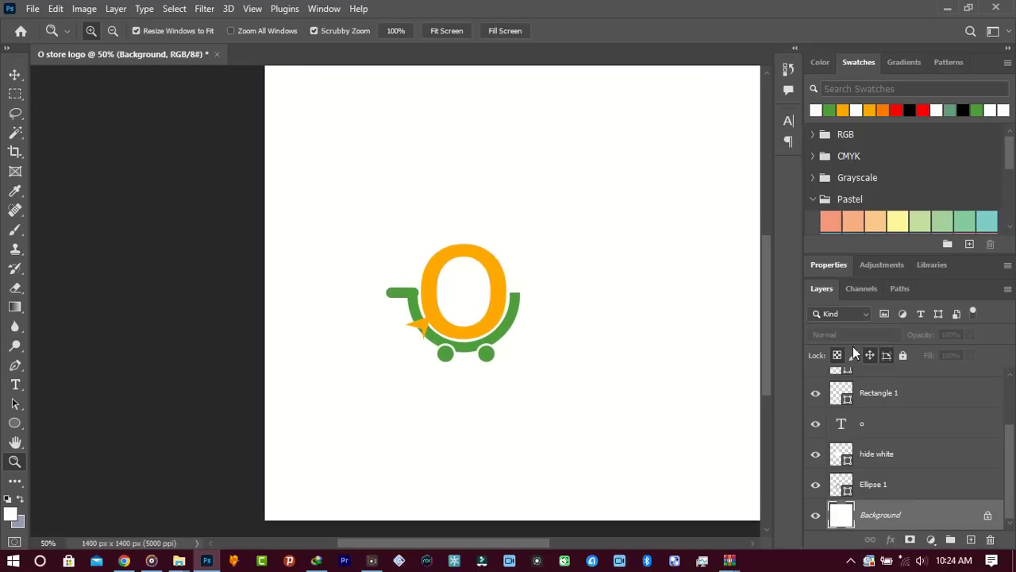
scroll(1007, 468, up, 3)
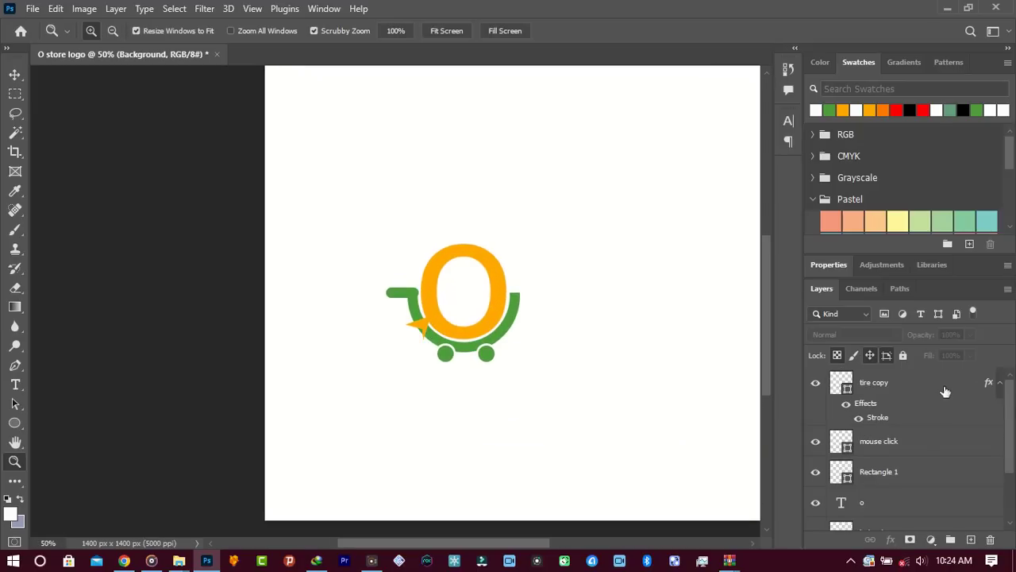
Copy the wheels' Stroke effect onto the 'mouse click' pointer layer.
click(921, 442)
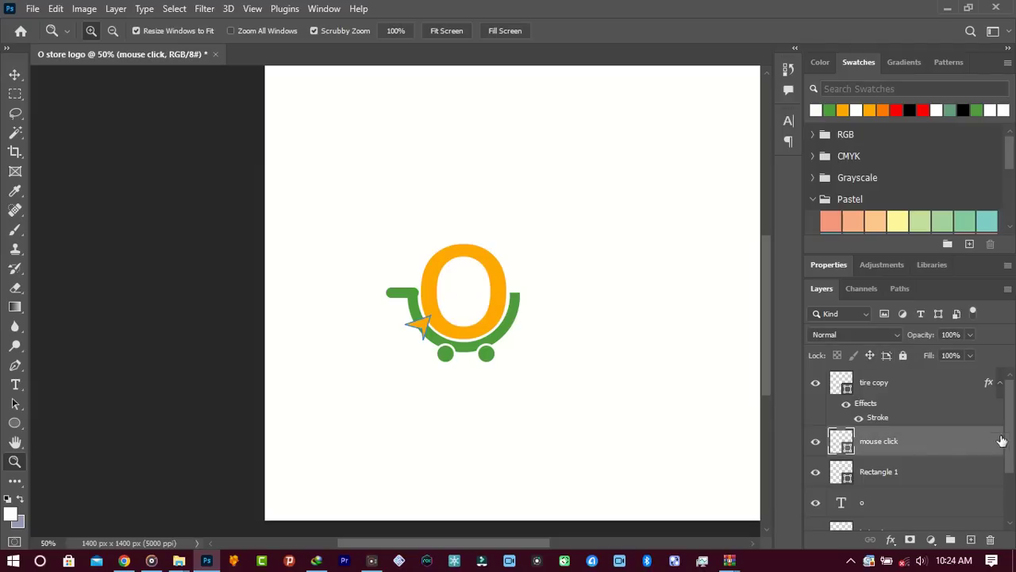
key(alt)
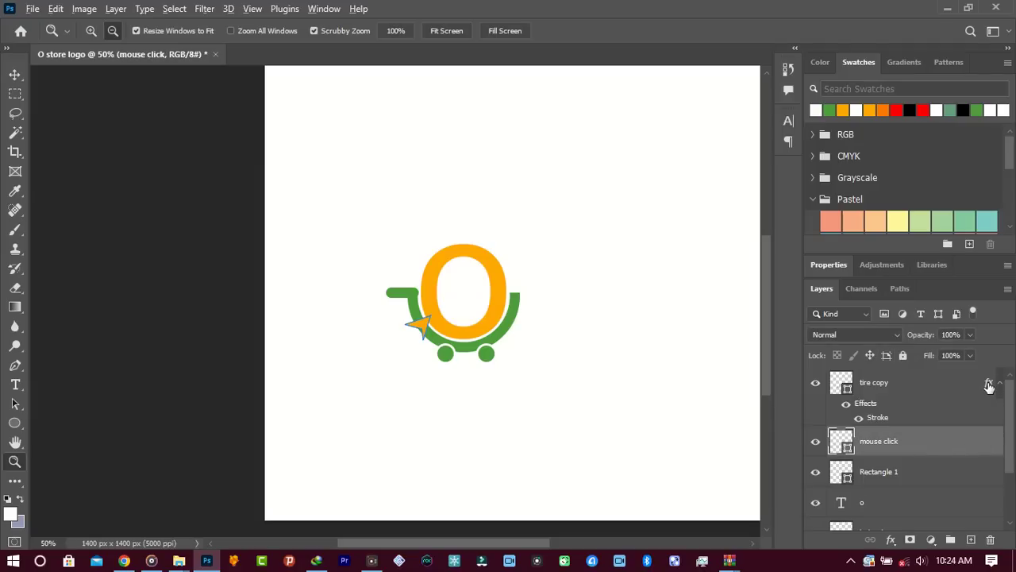
drag(990, 386, 979, 444)
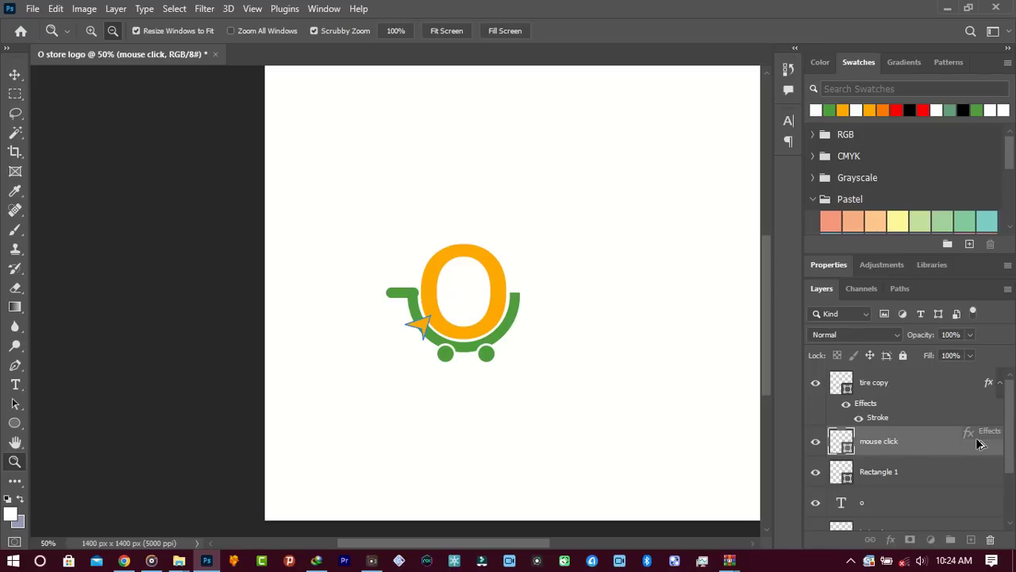
drag(979, 444, 980, 444)
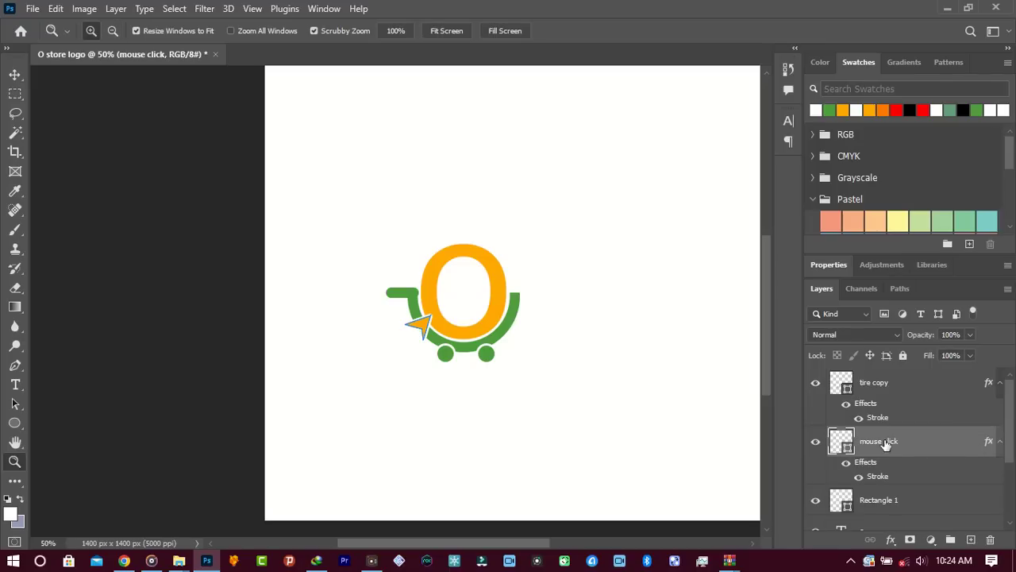
click(920, 387)
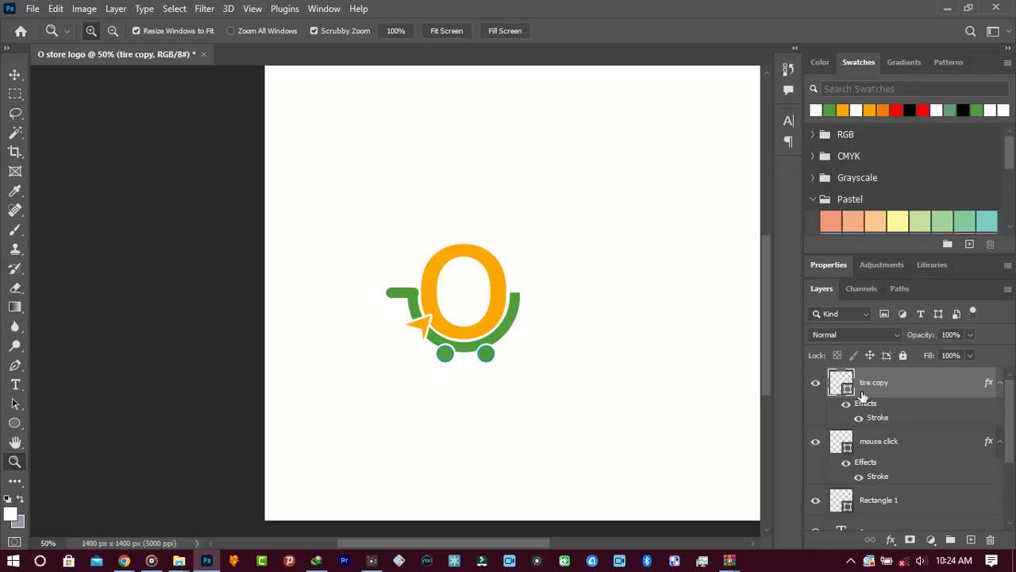
drag(1011, 409, 1012, 501)
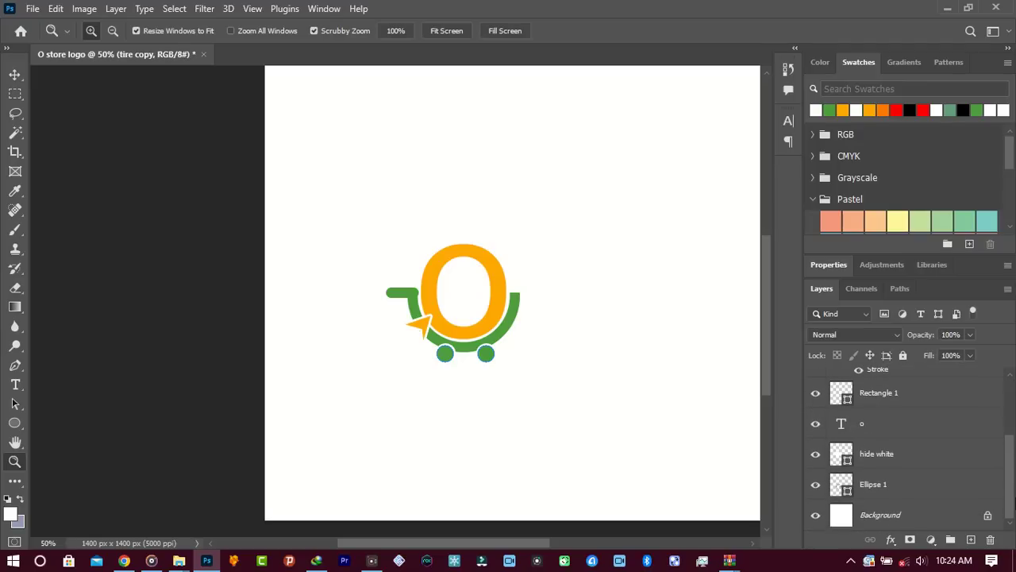
Select all the logo layers and group them into Group 1 above Background.
shift+click(938, 493)
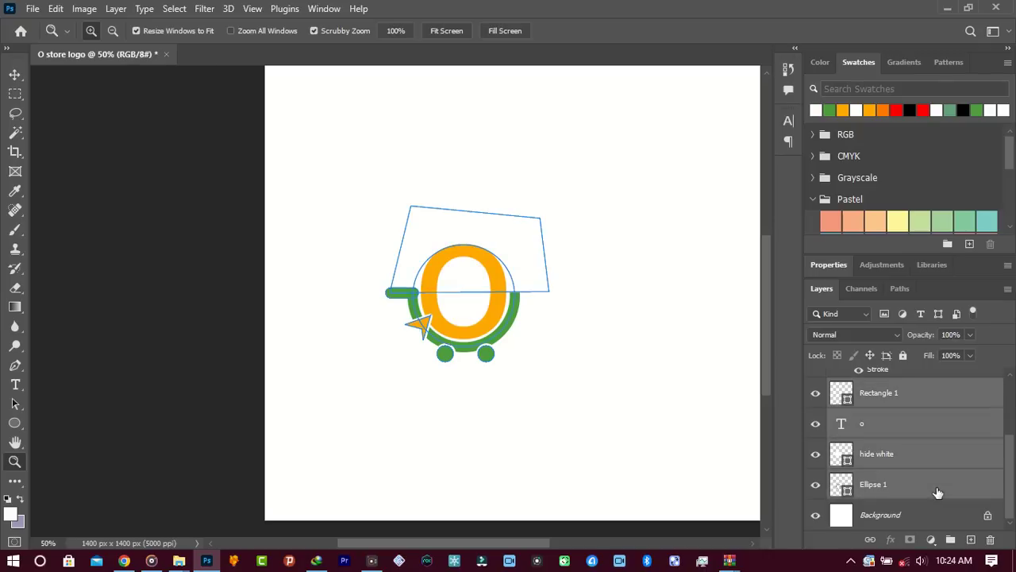
right_click(894, 438)
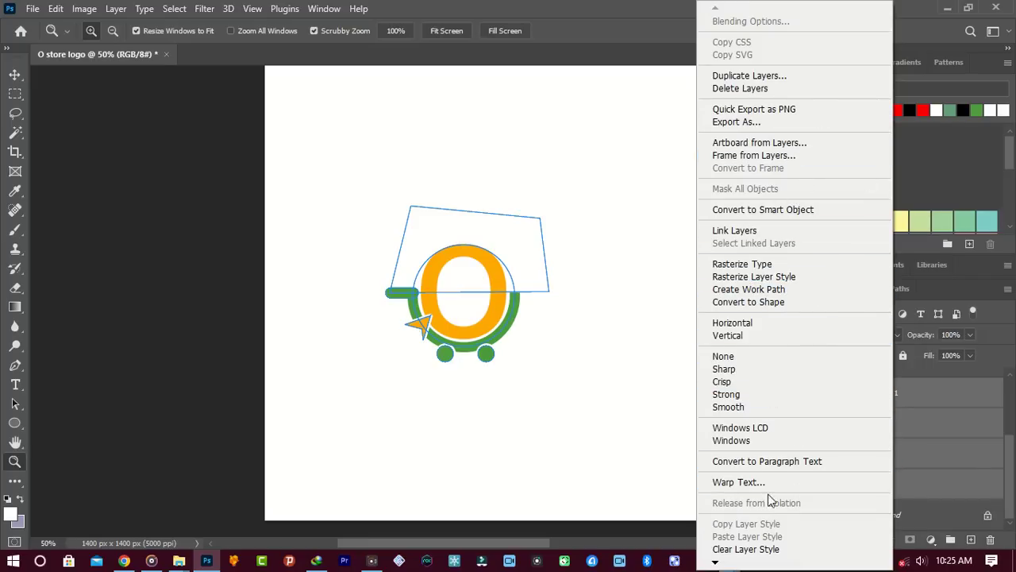
click(931, 406)
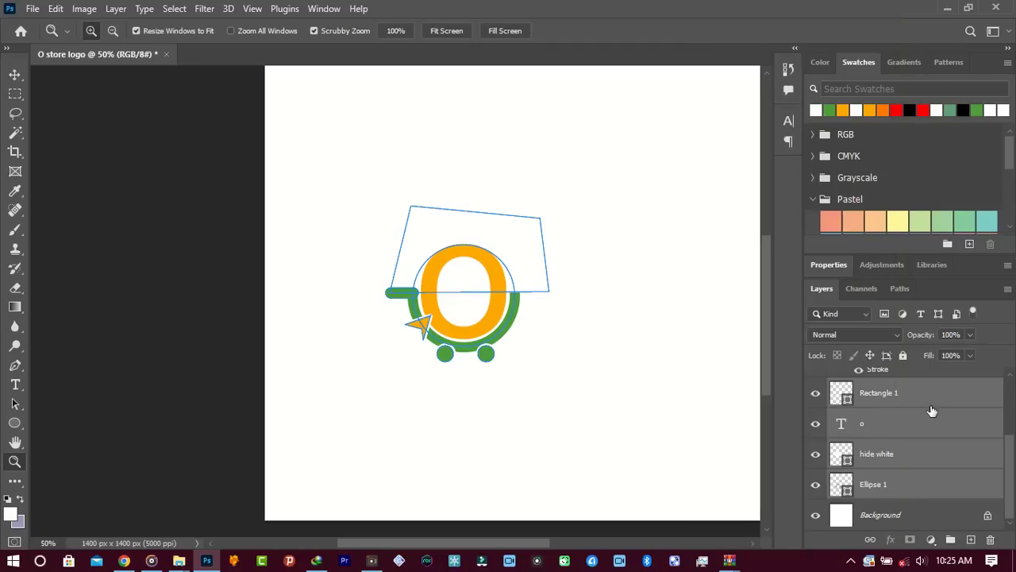
drag(930, 412, 951, 540)
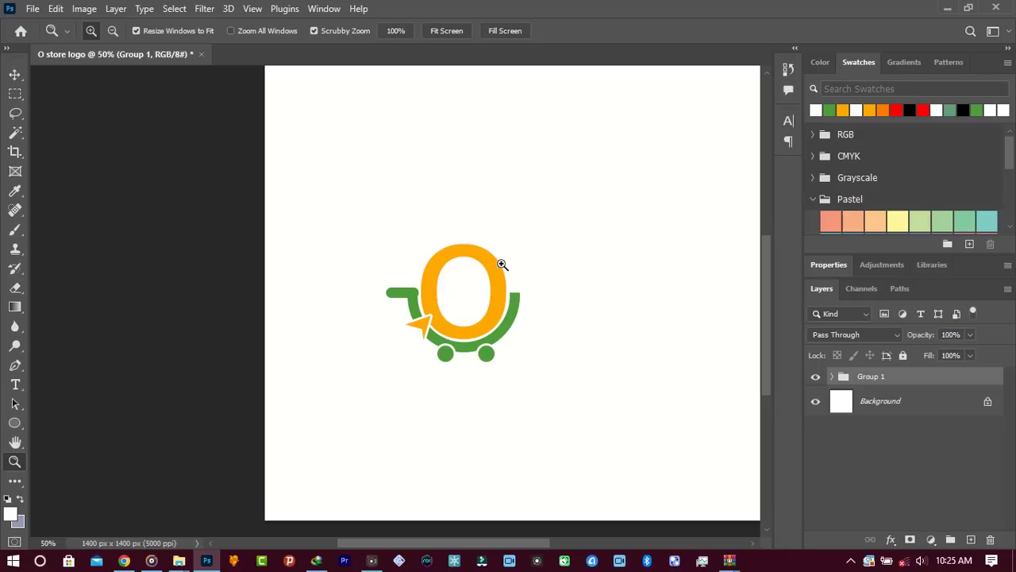
Rotate the logo group about 8° counter-clockwise and shift it left.
key(ctrl+t)
mouse_move(567, 190)
mouse_down()
mouse_move(556, 165)
mouse_move(556, 175)
mouse_up()
key(Return)
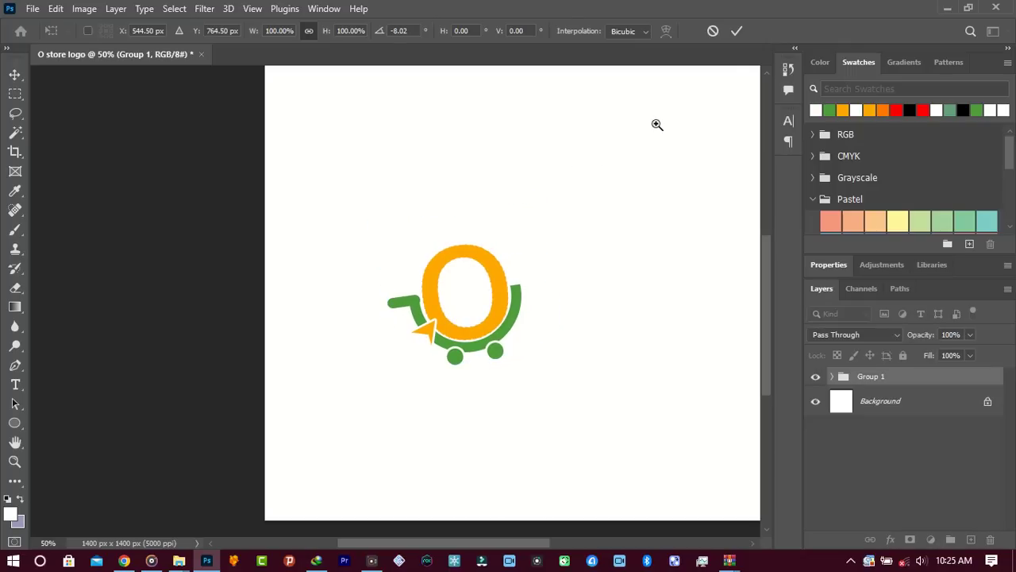
key(z)
alt+click(460, 317)
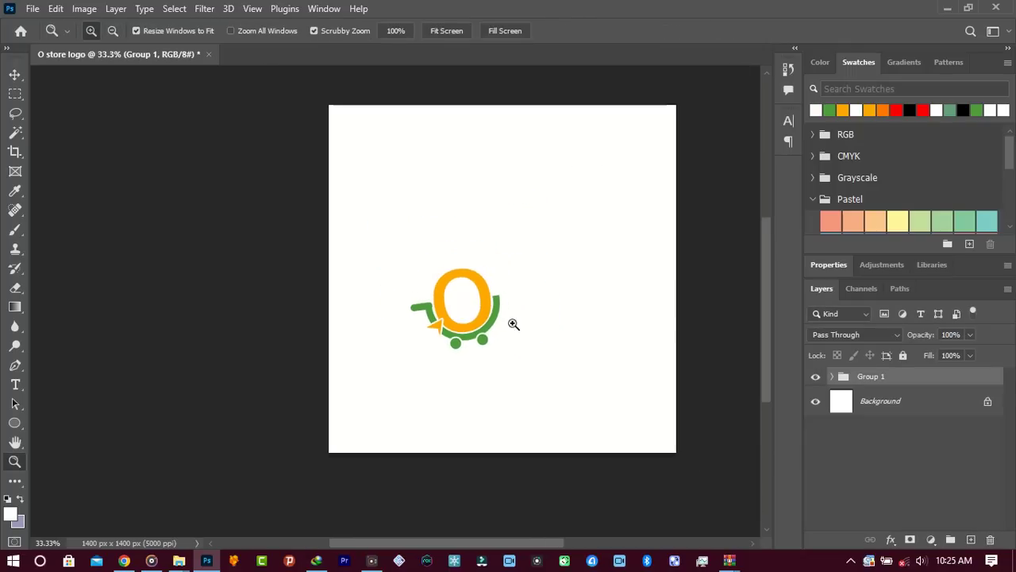
key(v)
key(shift+Left)
key(shift+Left)
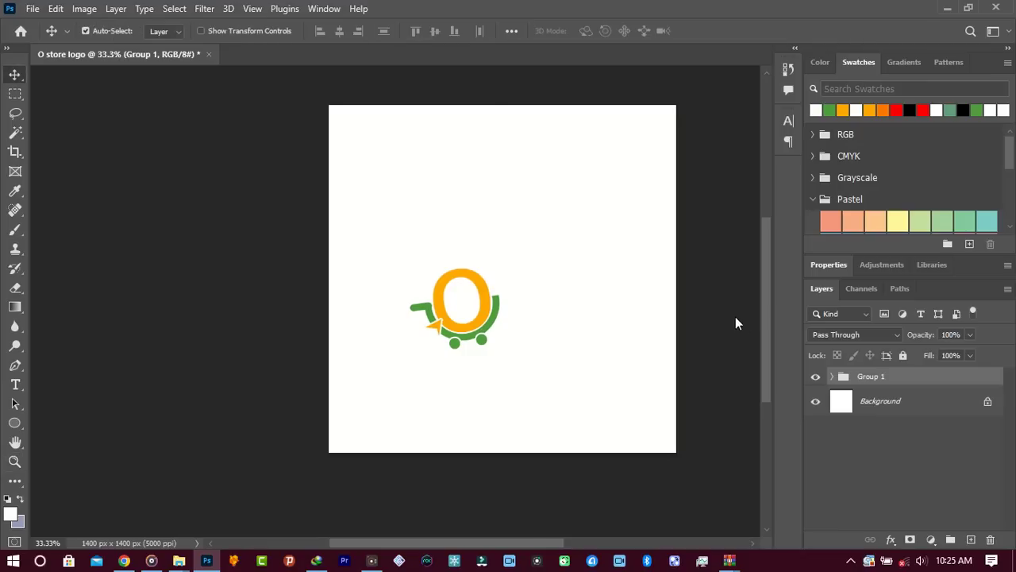
key(shift+Left)
key(shift+Left)
key(shift+Left)
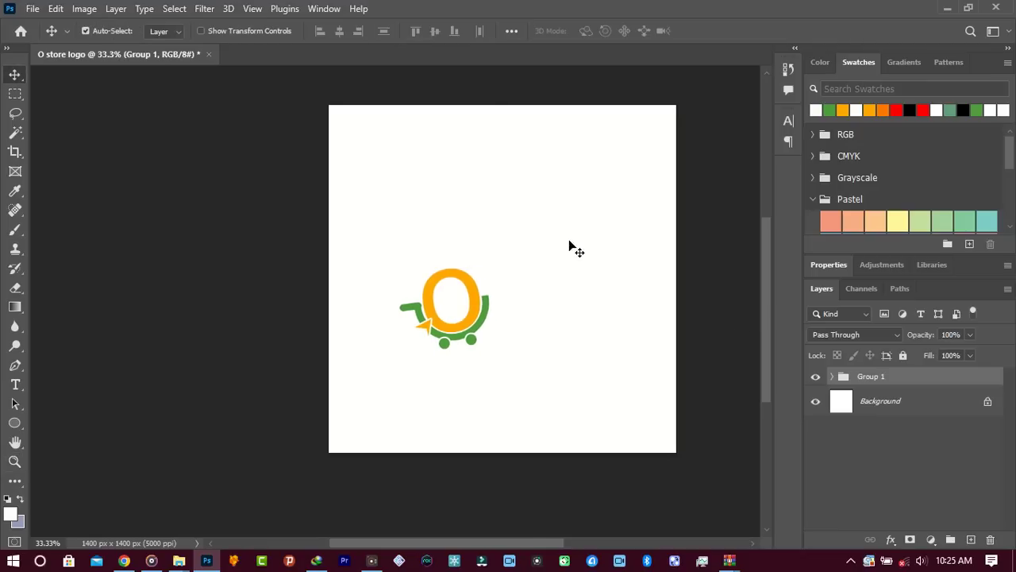
Nudge the cart handle rectangle down, then reselect and collapse Group 1.
click(424, 317)
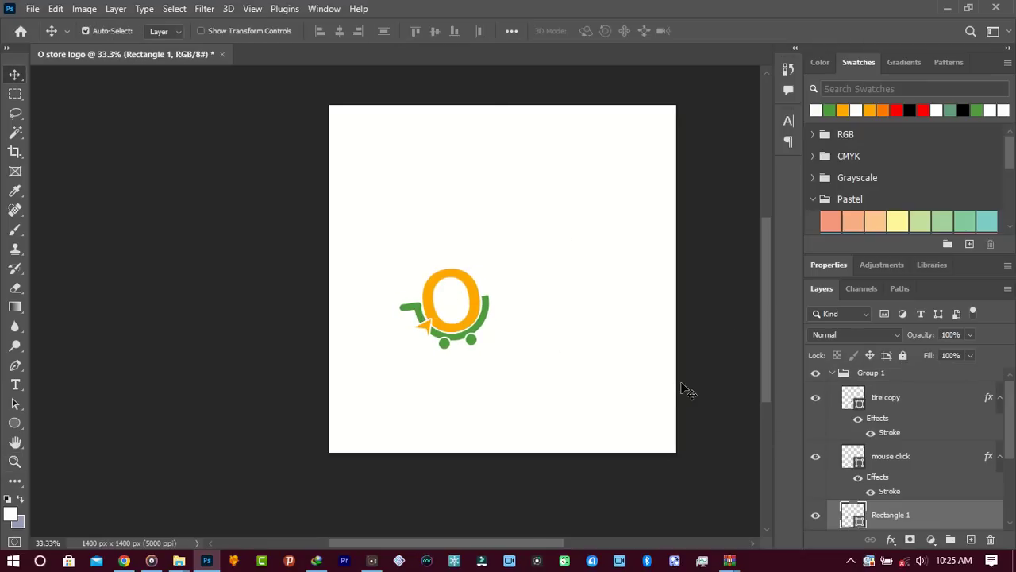
key(Left)
key(Down)
key(Down)
click(902, 377)
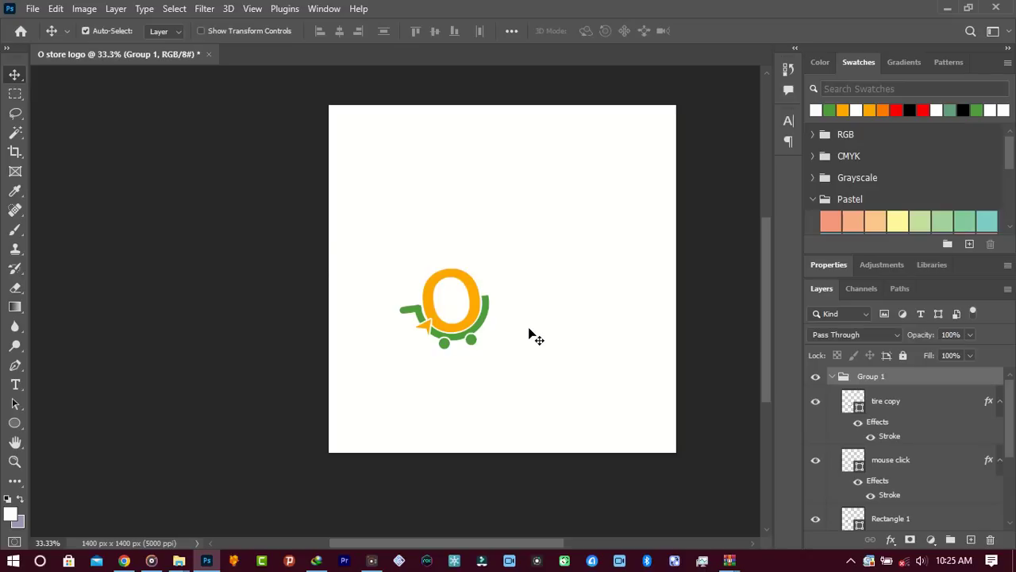
key(z)
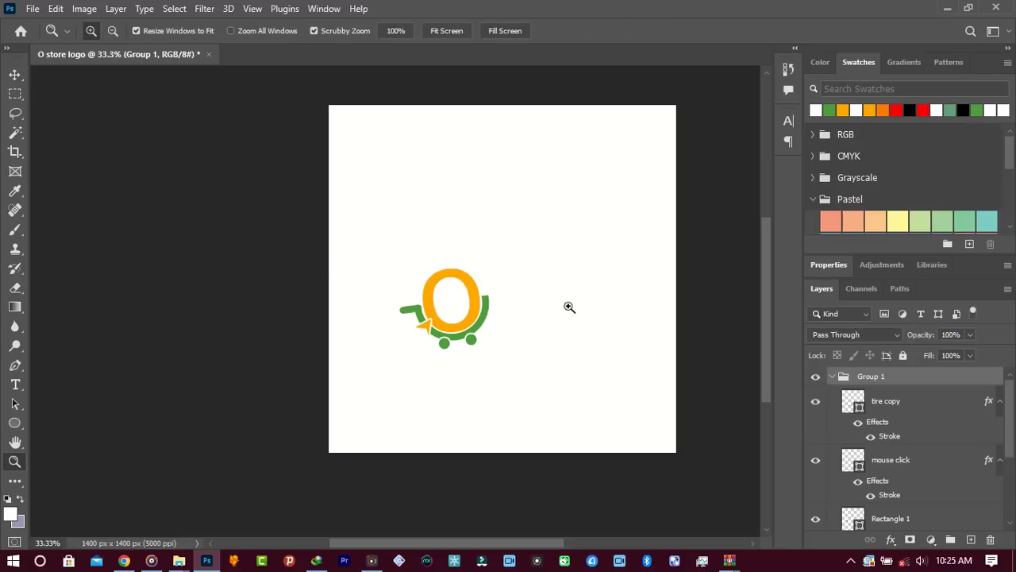
click(569, 306)
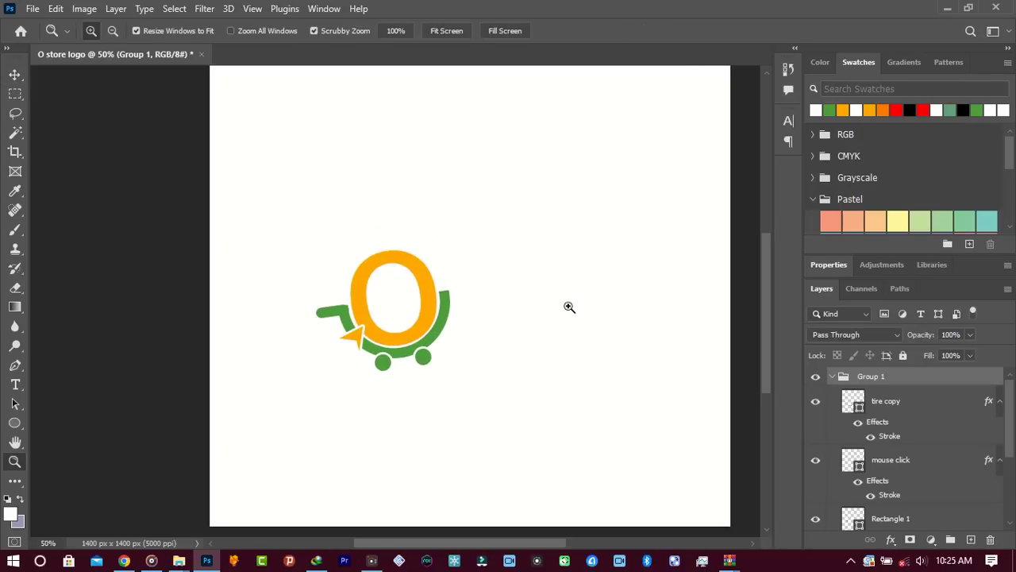
click(831, 377)
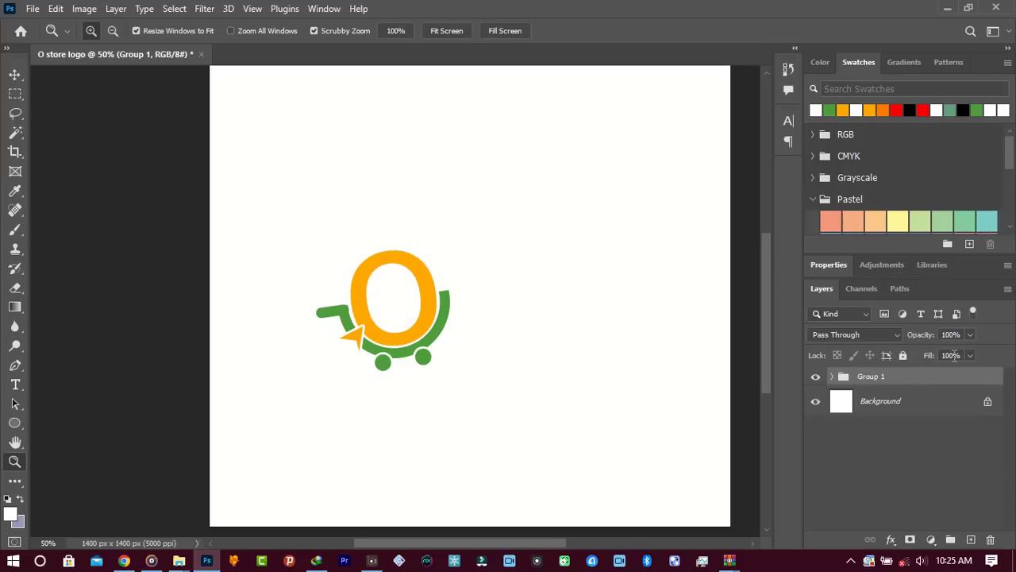
Leave the O letter text and reselect the collapsed Group 1.
key(t)
click(339, 215)
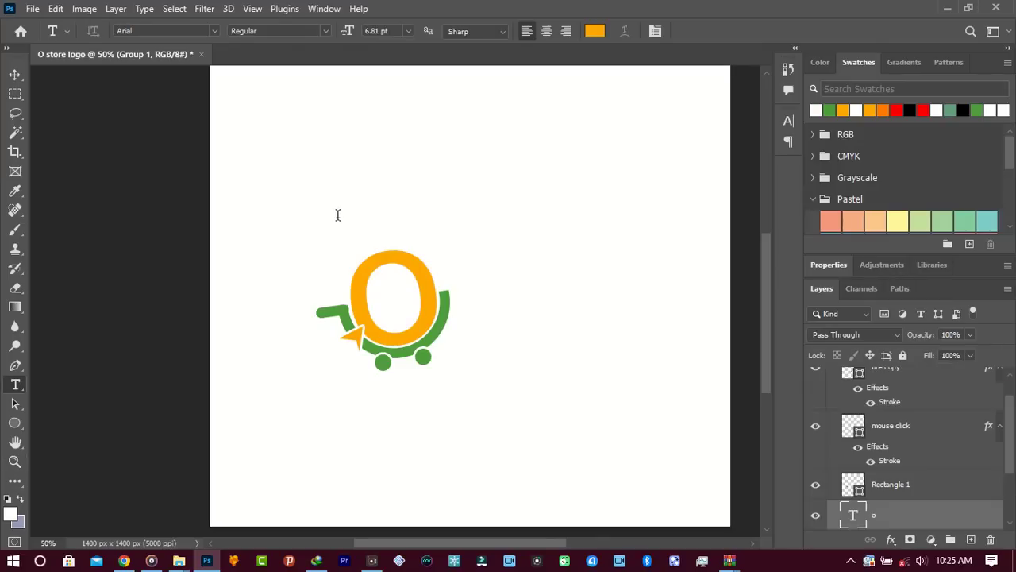
text(o)
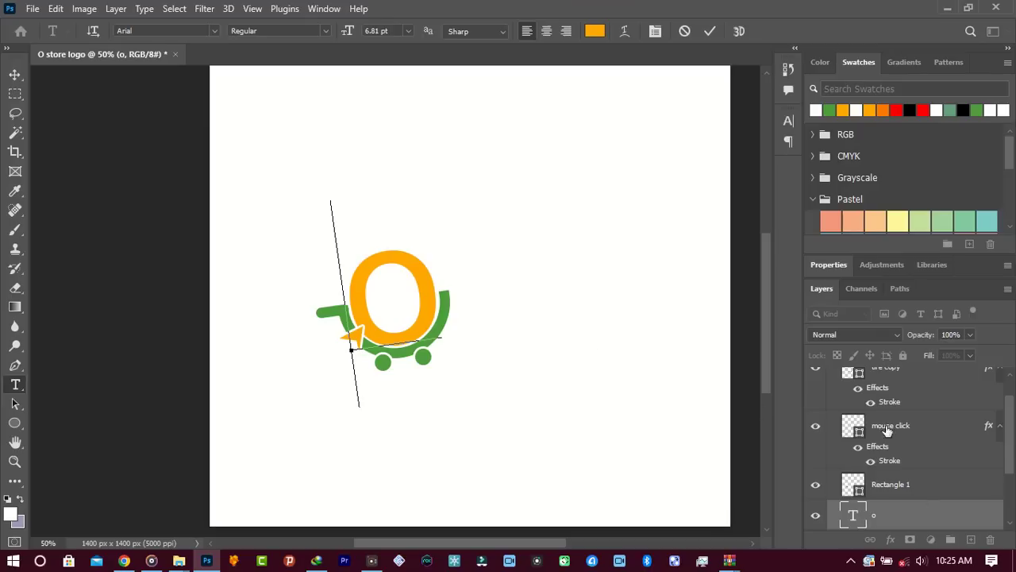
scroll(1011, 457, up, 2)
click(902, 377)
click(832, 376)
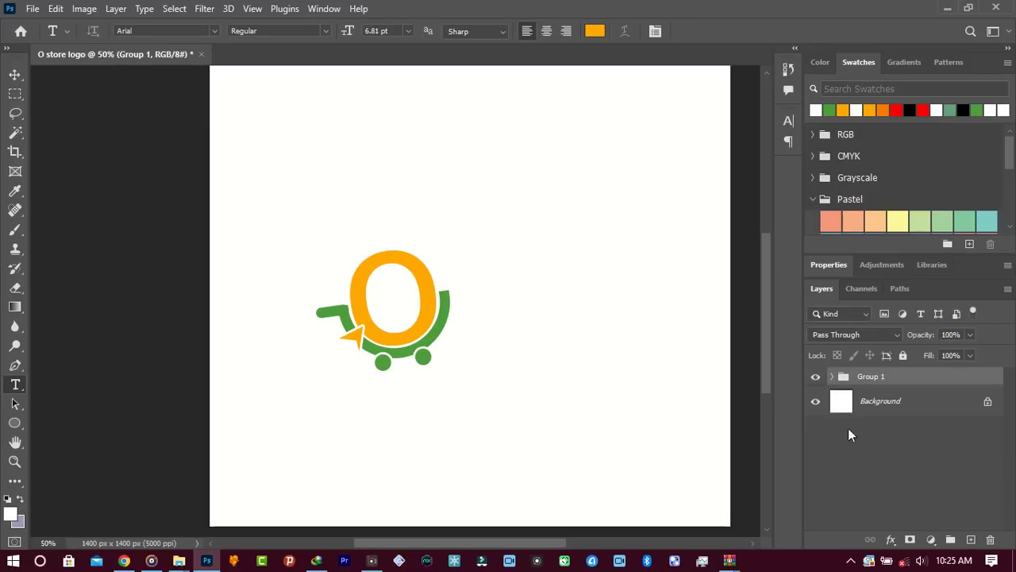
Add a new layer above the logo named 'zero cart'.
click(972, 540)
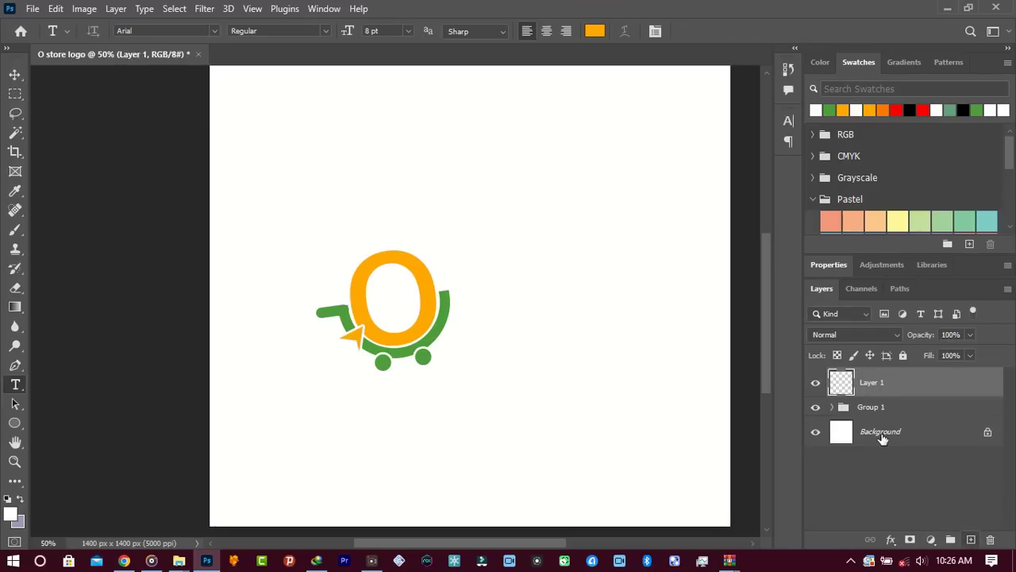
double_click(871, 383)
text(s)
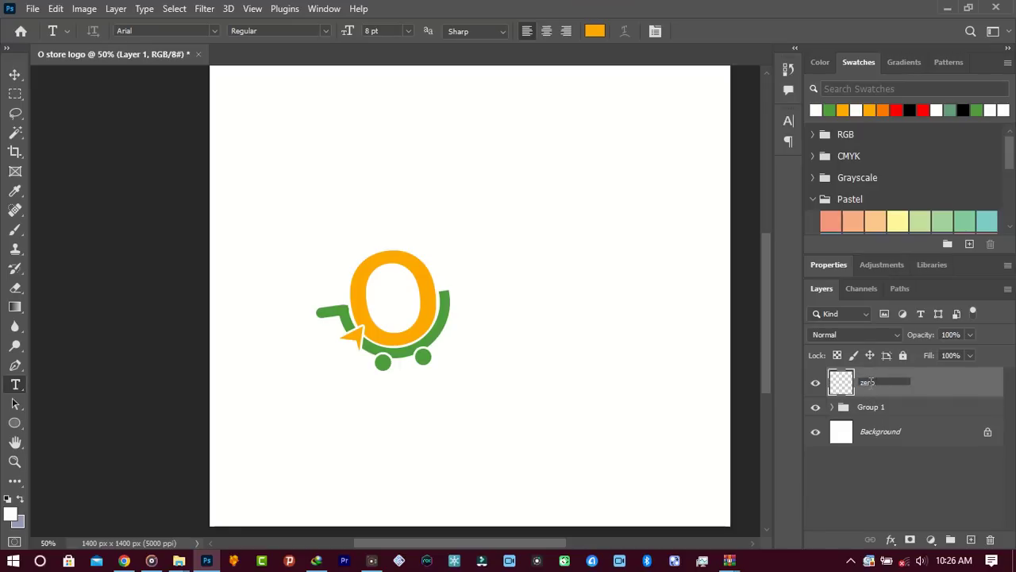
text(ero cart)
key(Return)
Type 'ZERO' above the logo and set its size to 2 pt.
click(350, 158)
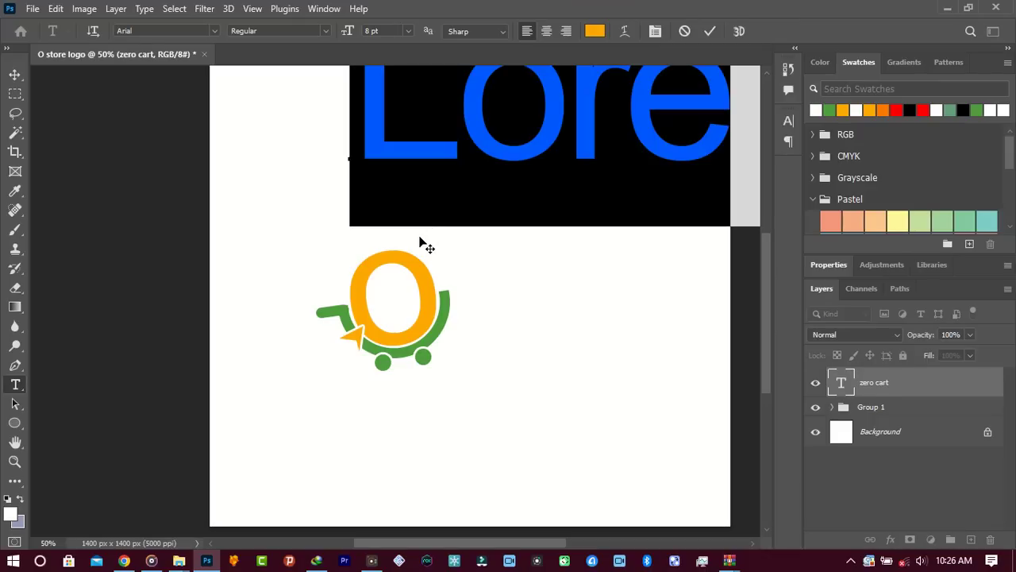
text(Z)
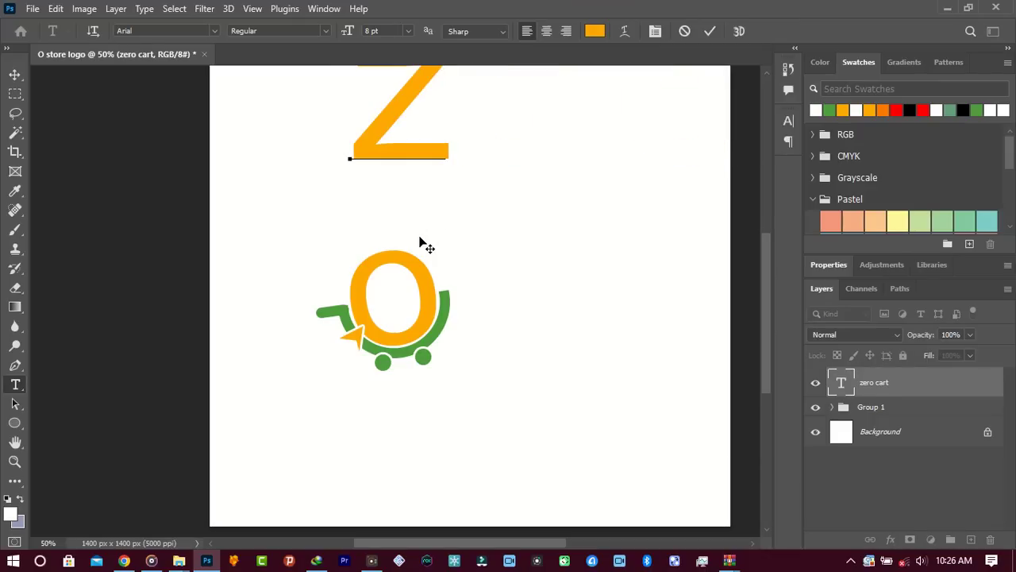
text(ERO)
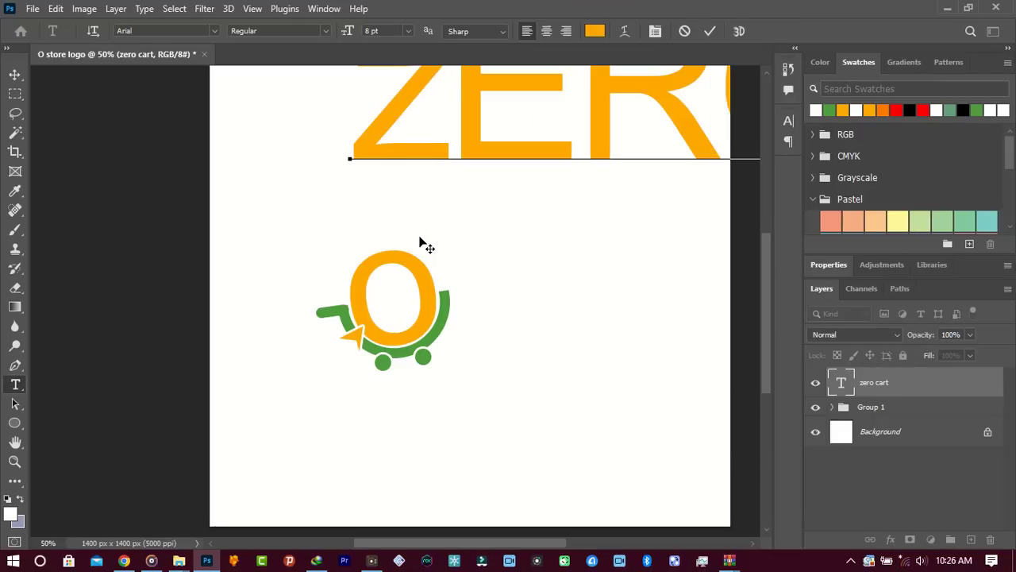
key(ctrl+a)
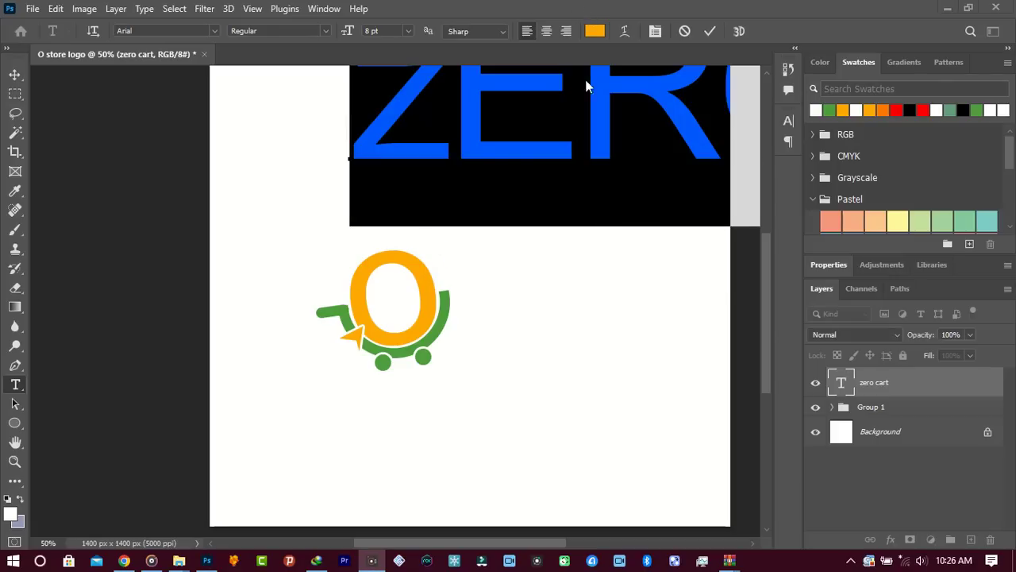
click(361, 30)
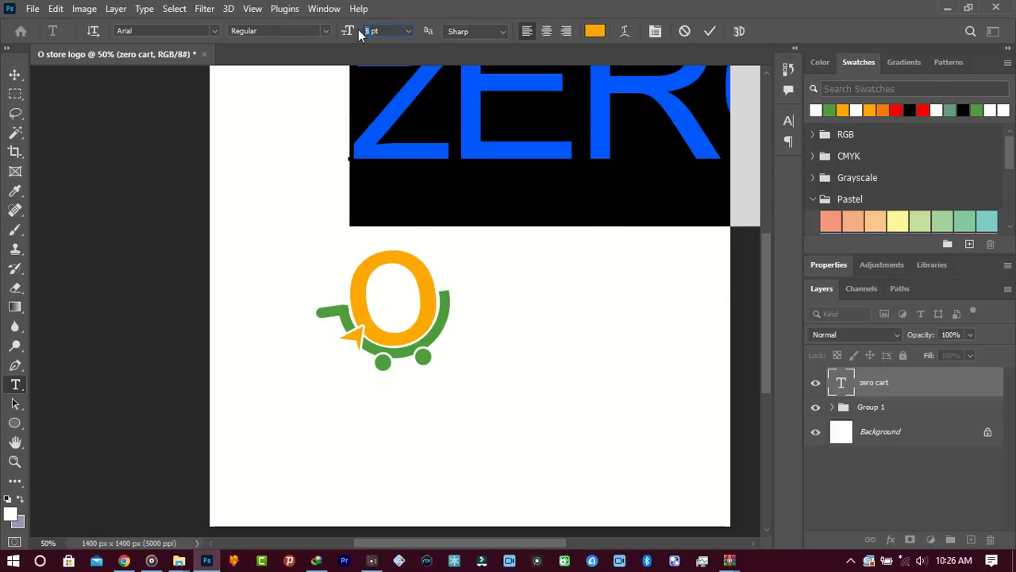
text(2)
key(Return)
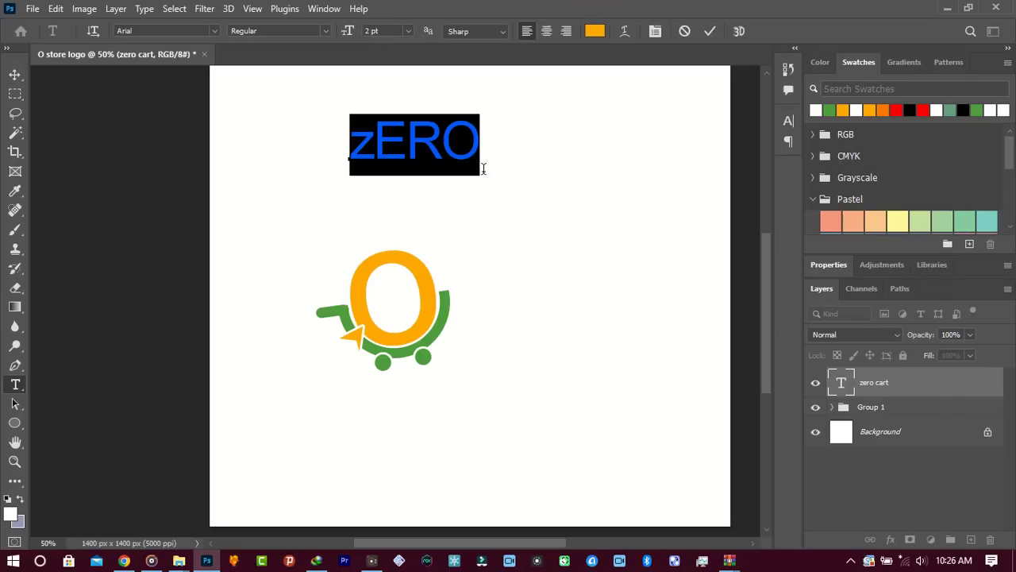
Move the small orange text beside the cart logo, retype it as 'Zero Cart', and select it all.
drag(503, 182, 661, 297)
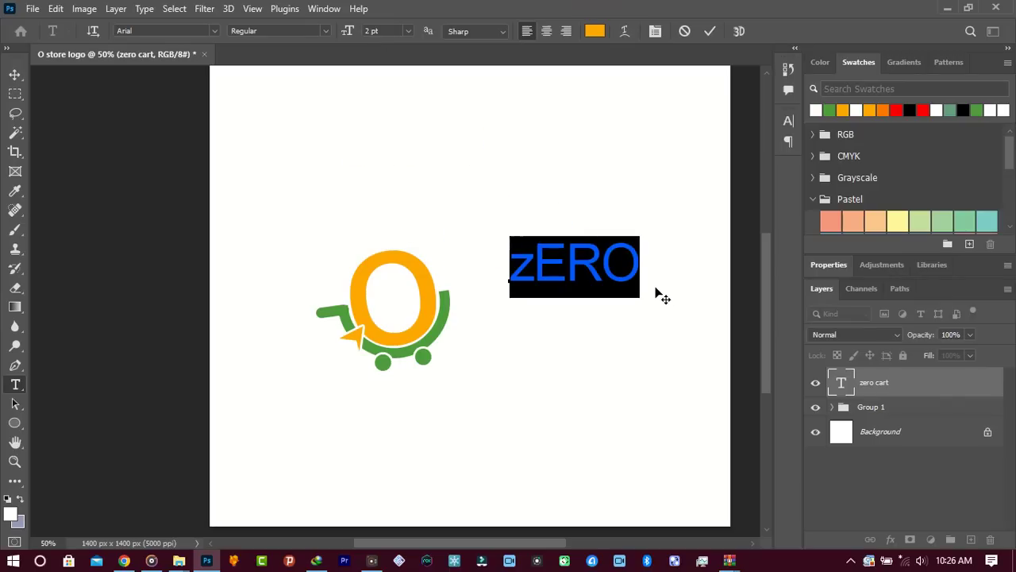
drag(644, 257, 439, 258)
text(Z)
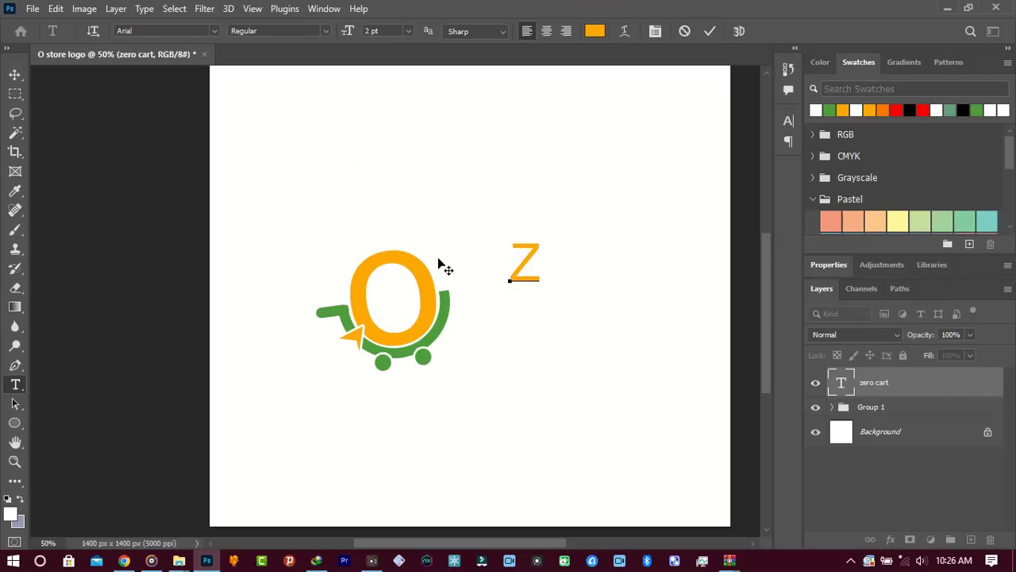
text(ero )
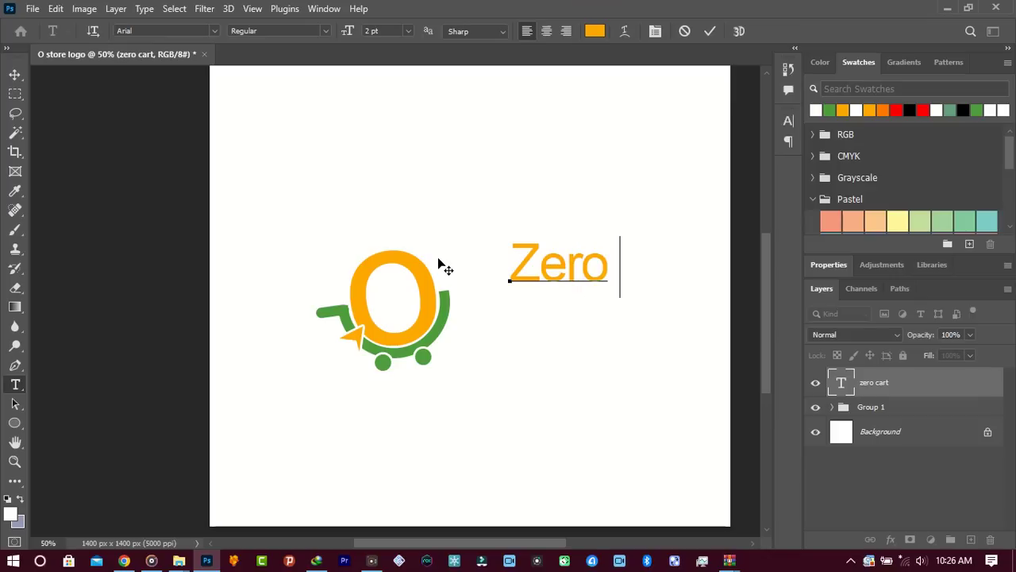
text(Cart)
drag(583, 386, 564, 404)
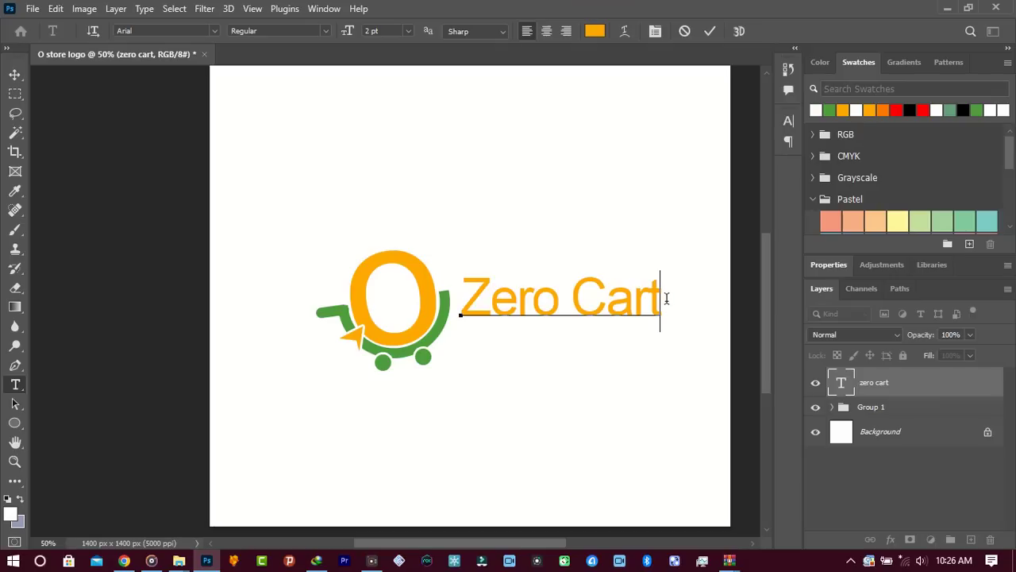
drag(667, 298, 349, 306)
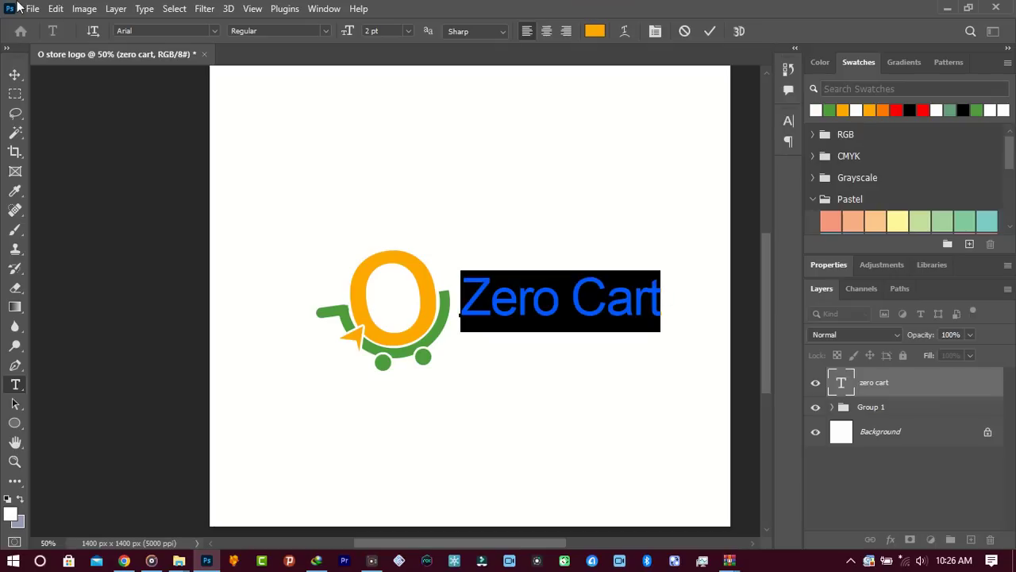
click(216, 29)
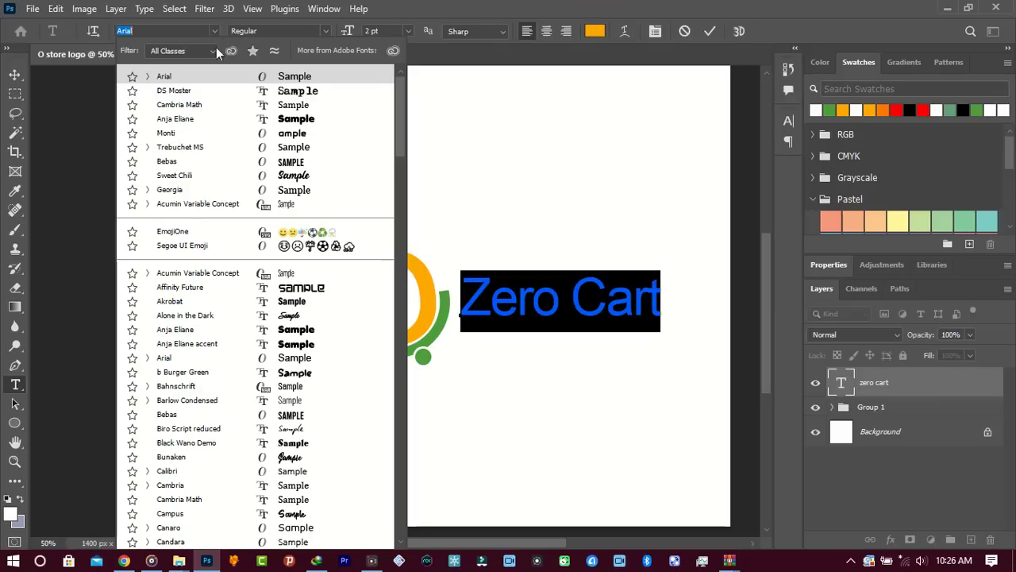
Set the Zero Cart text in the Canaro Light DEMO font and commit the edit.
key(Up)
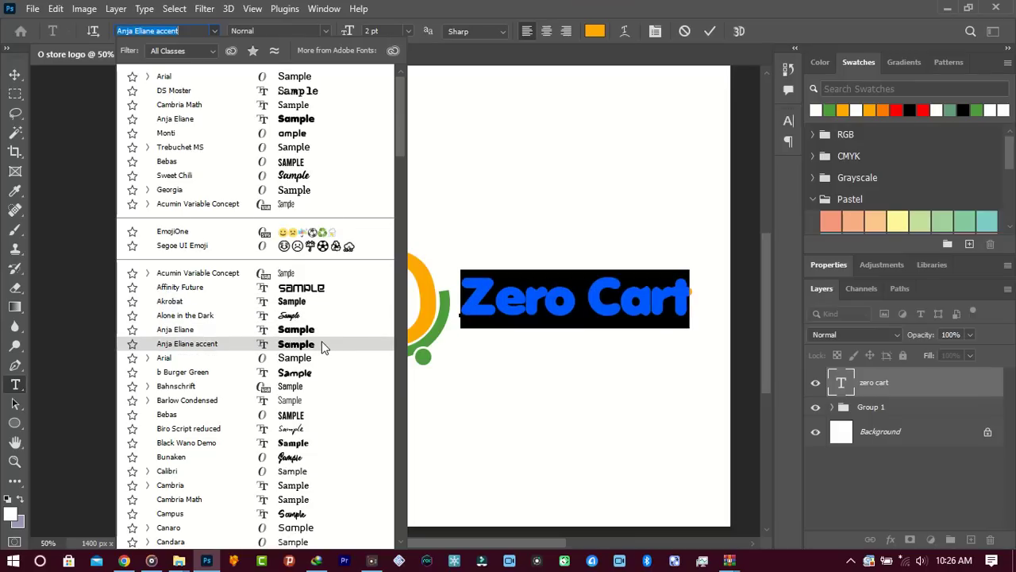
drag(403, 155, 407, 184)
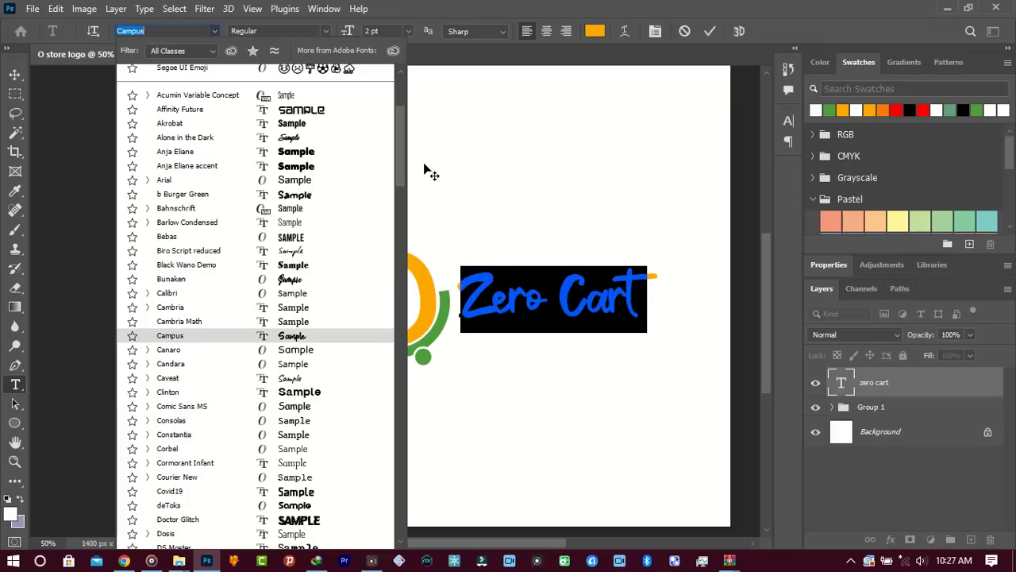
scroll(397, 191, down, 2)
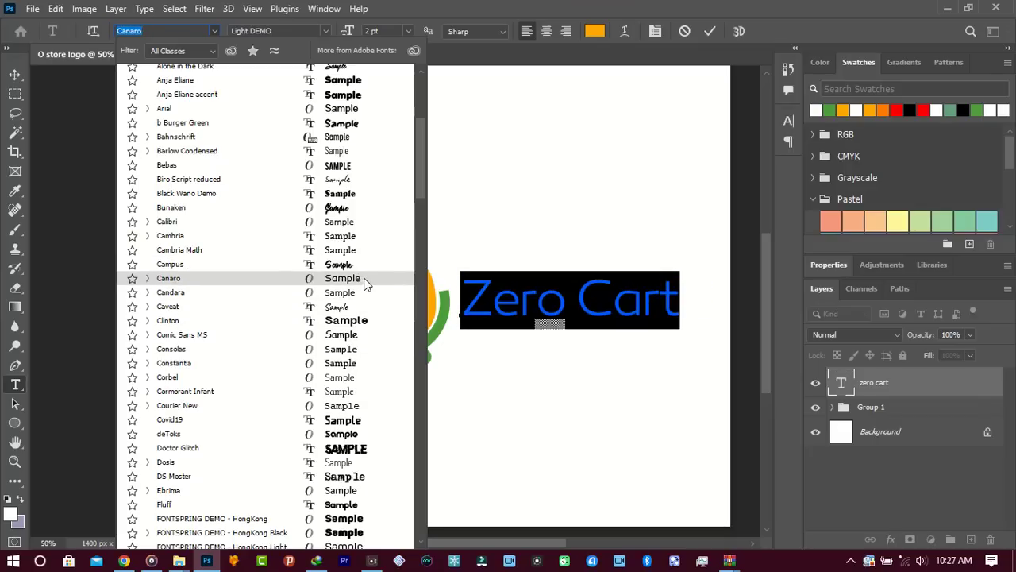
click(366, 284)
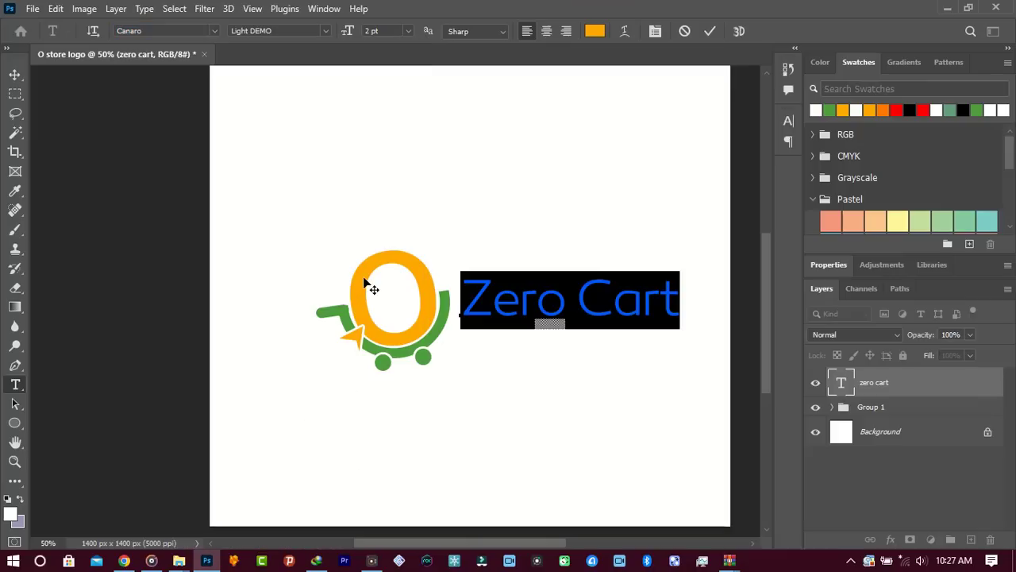
click(323, 31)
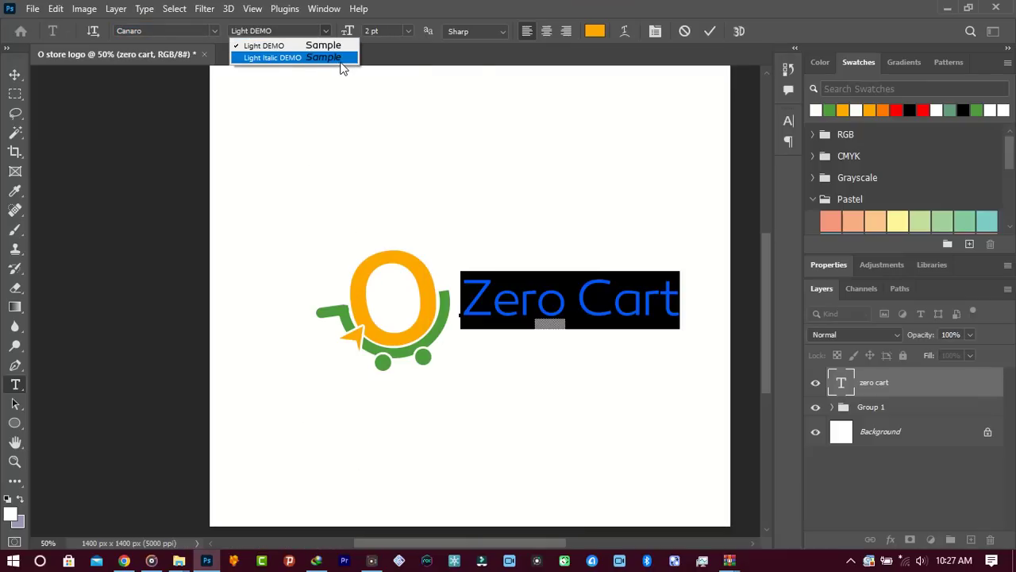
click(449, 7)
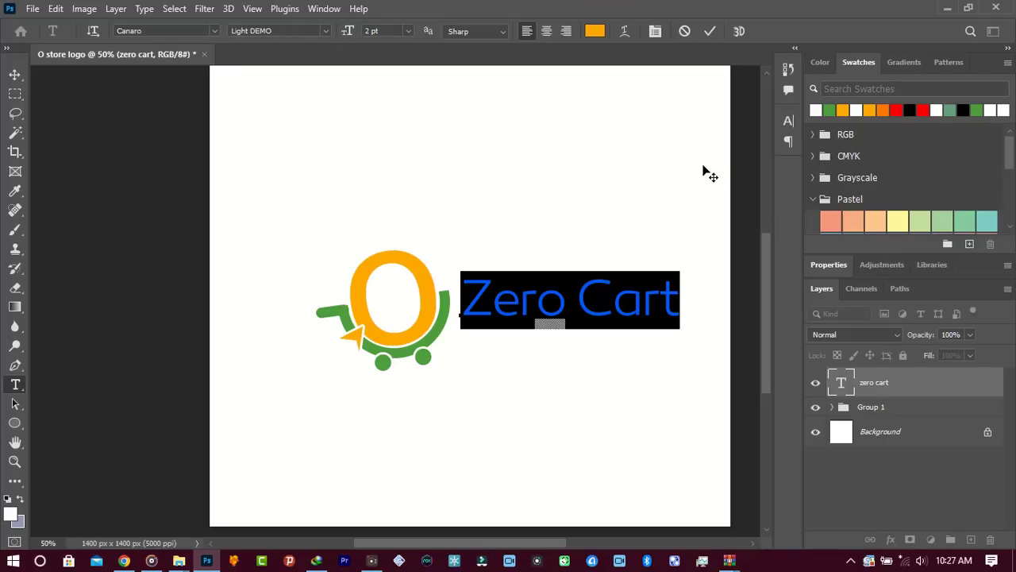
click(710, 30)
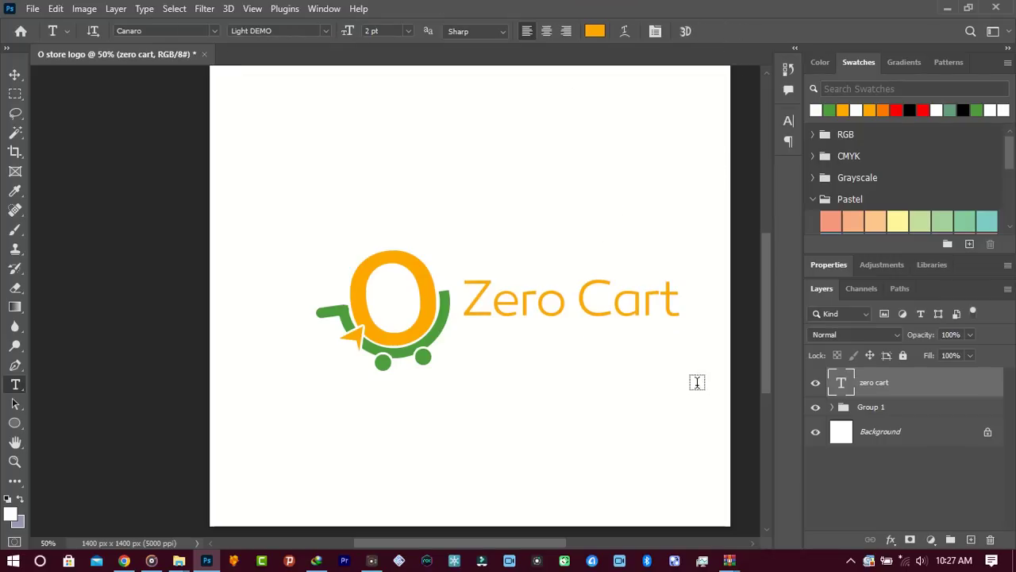
Nudge the Zero Cart text slightly left with the Move tool and show the rulers.
key(v)
key(Left)
key(Left)
key(Left)
key(Left)
key(Left)
key(Left)
key(Left)
key(Left)
key(Left)
key(Left)
key(Left)
key(Left)
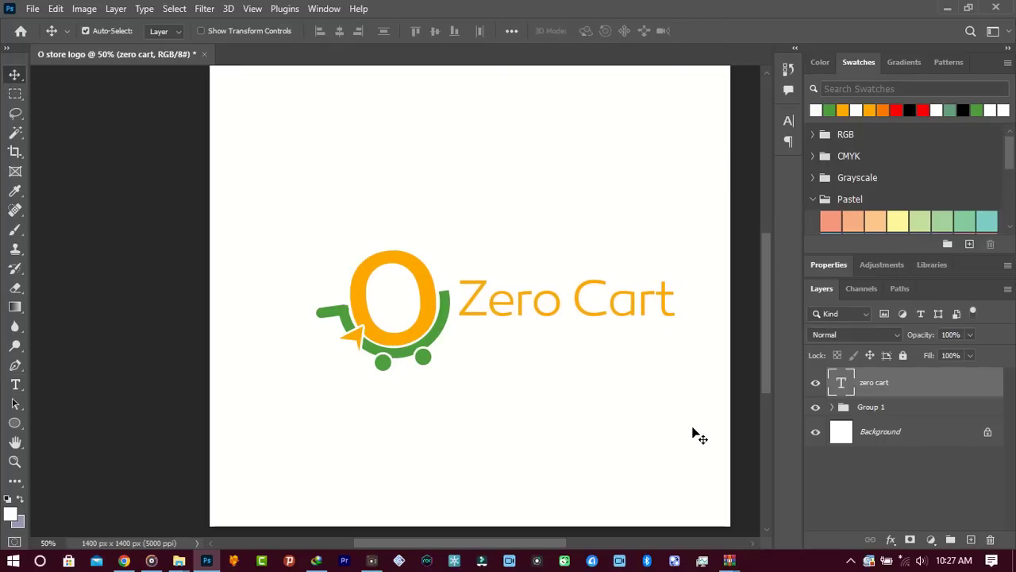
shift+click(917, 408)
key(ctrl+t)
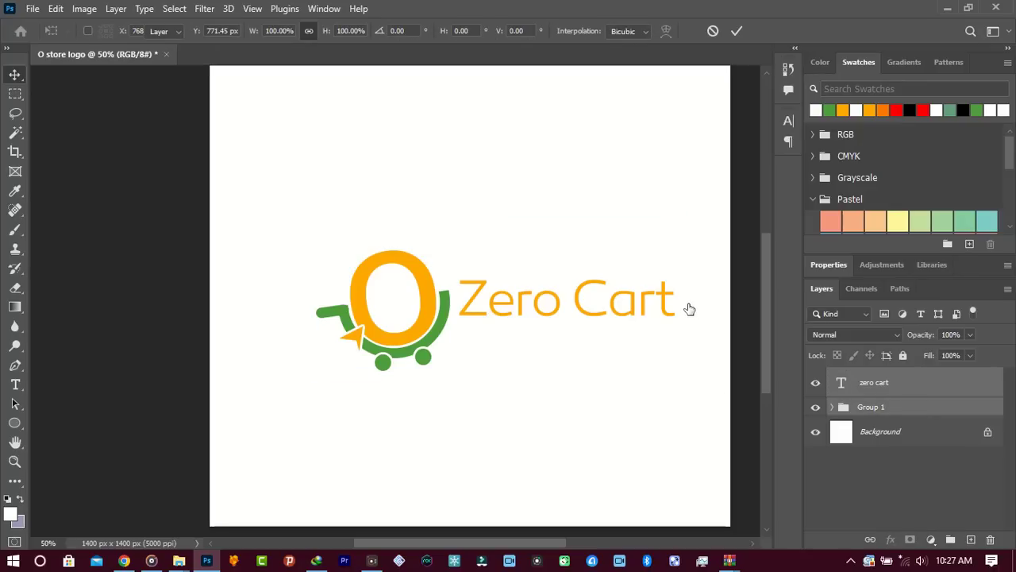
key(Return)
key(ctrl+r)
key(ctrl+r)
key(ctrl+t)
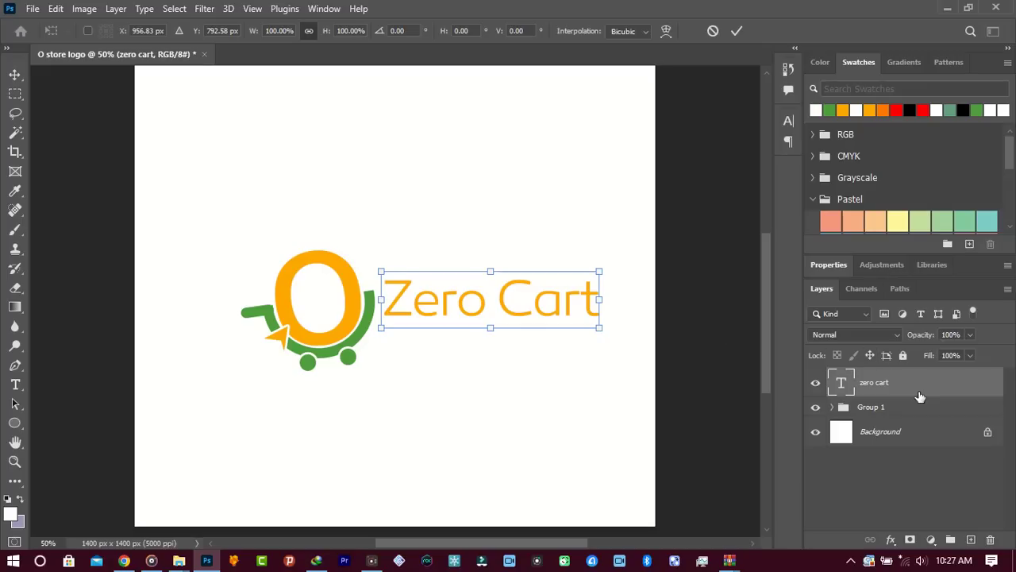
key(Return)
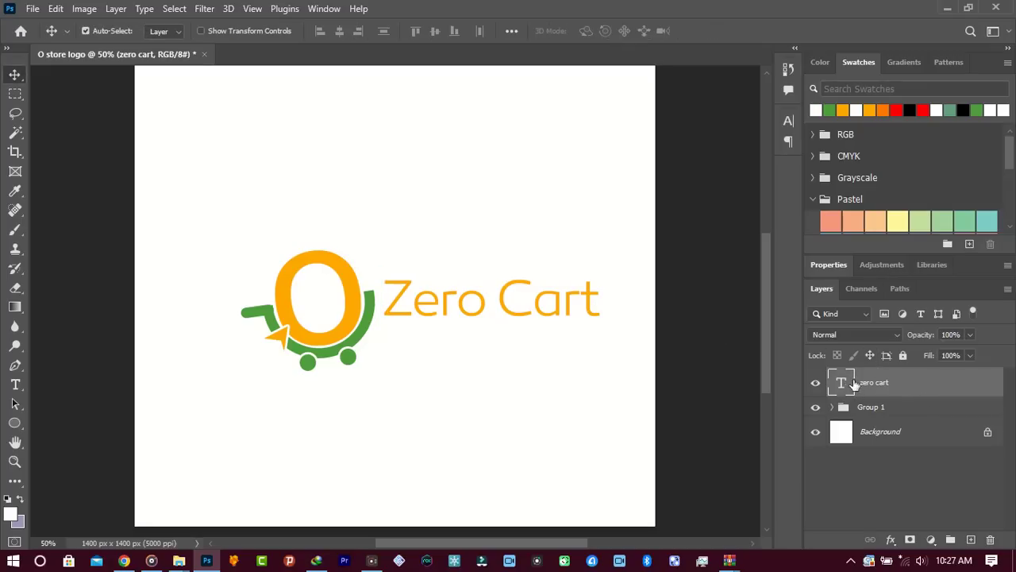
Select the word Zero and sample the cart's green 4c9e3a as its text colour.
double_click(612, 334)
drag(488, 300, 68, 288)
click(595, 31)
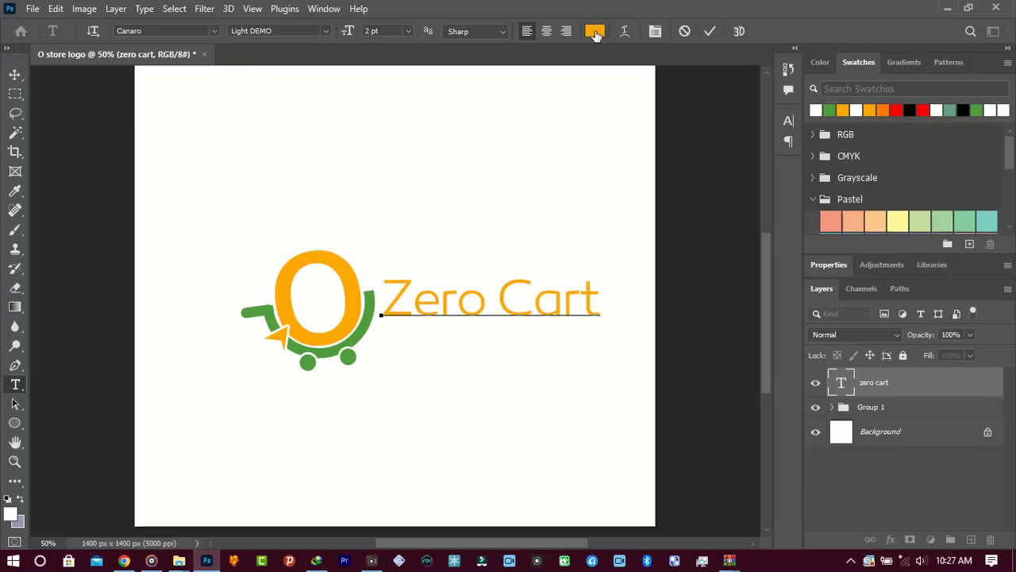
click(369, 327)
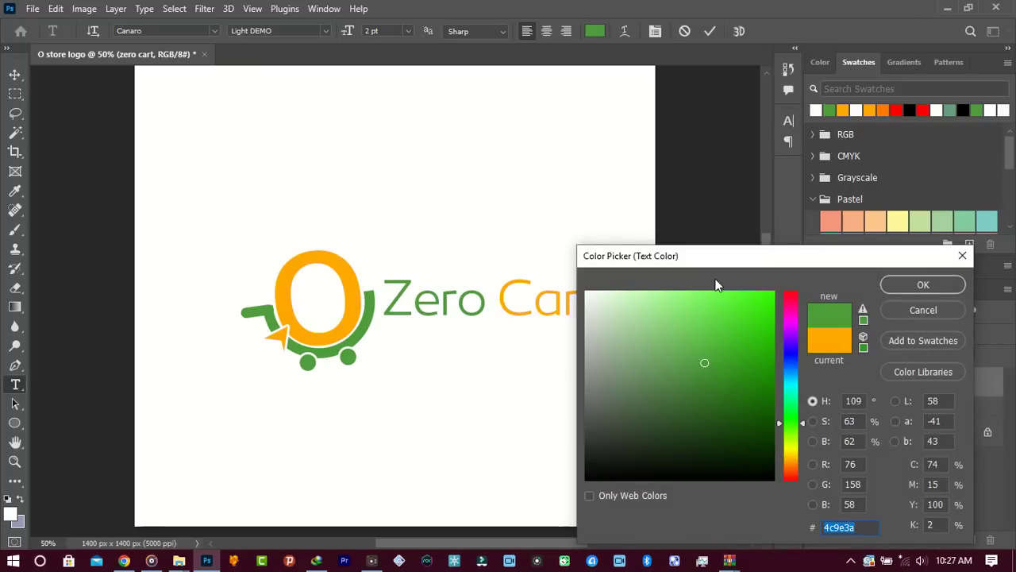
Confirm green 4c9e3a for Zero, then select all the text and show the Character panel.
click(889, 283)
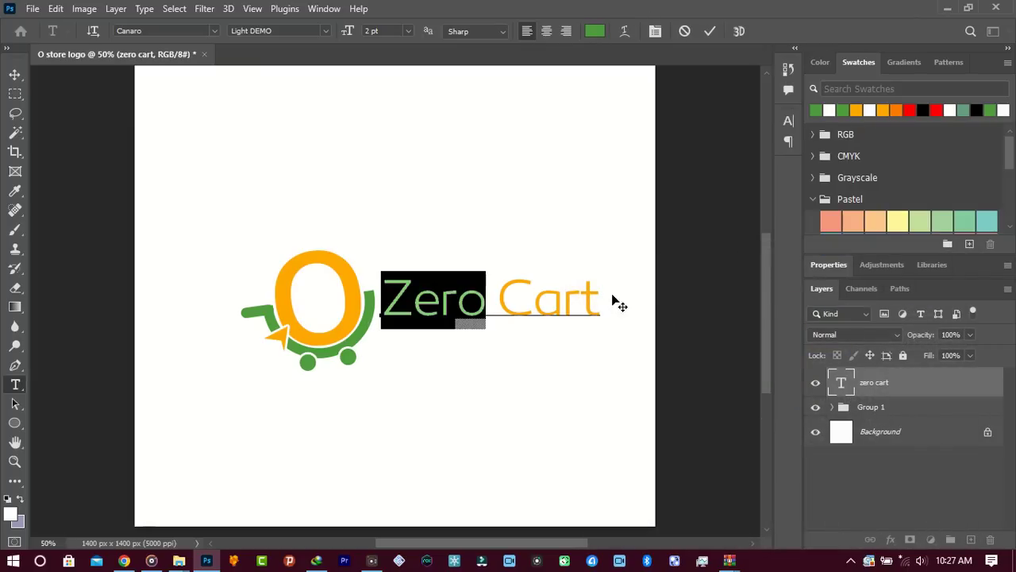
drag(597, 305, 107, 265)
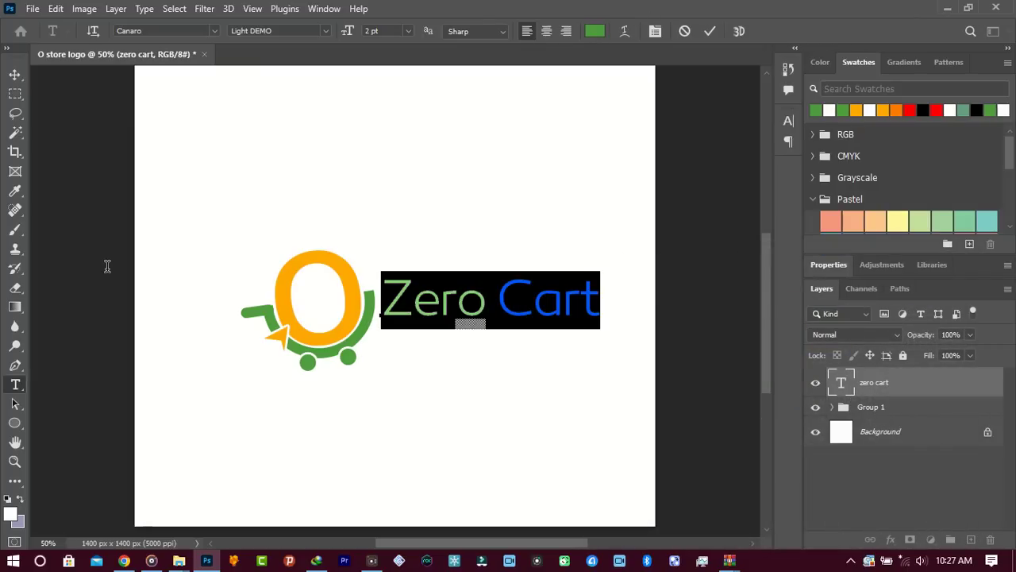
click(655, 31)
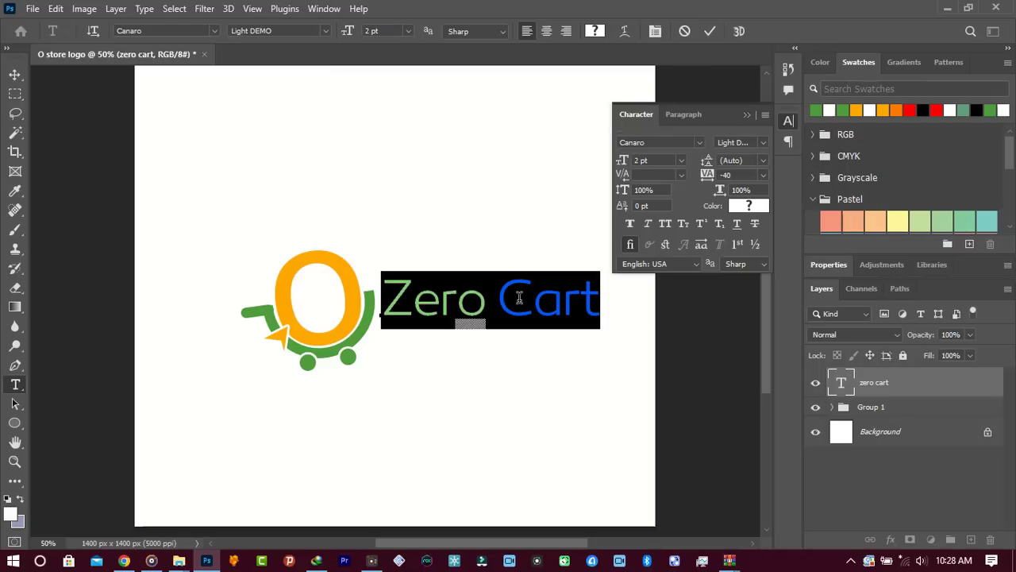
Make all the Zero Cart text faux bold with -140 tracking and commit the edit.
click(606, 298)
drag(607, 298, 331, 307)
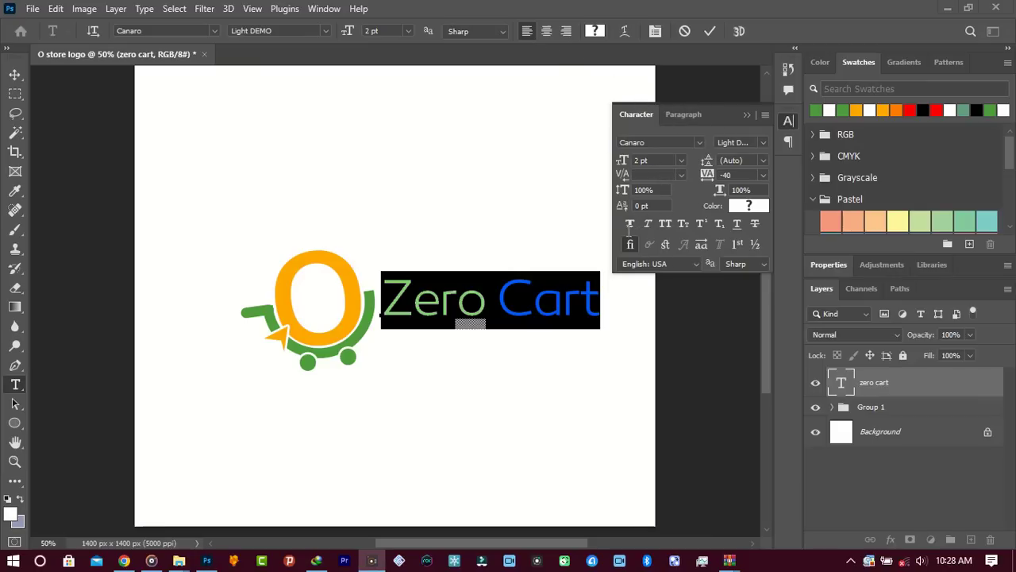
click(629, 224)
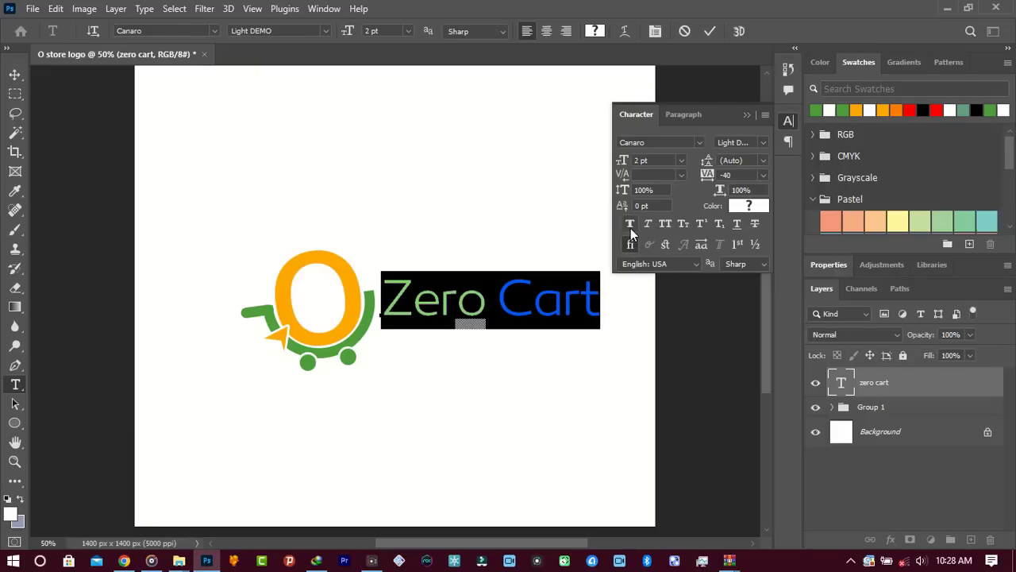
click(630, 225)
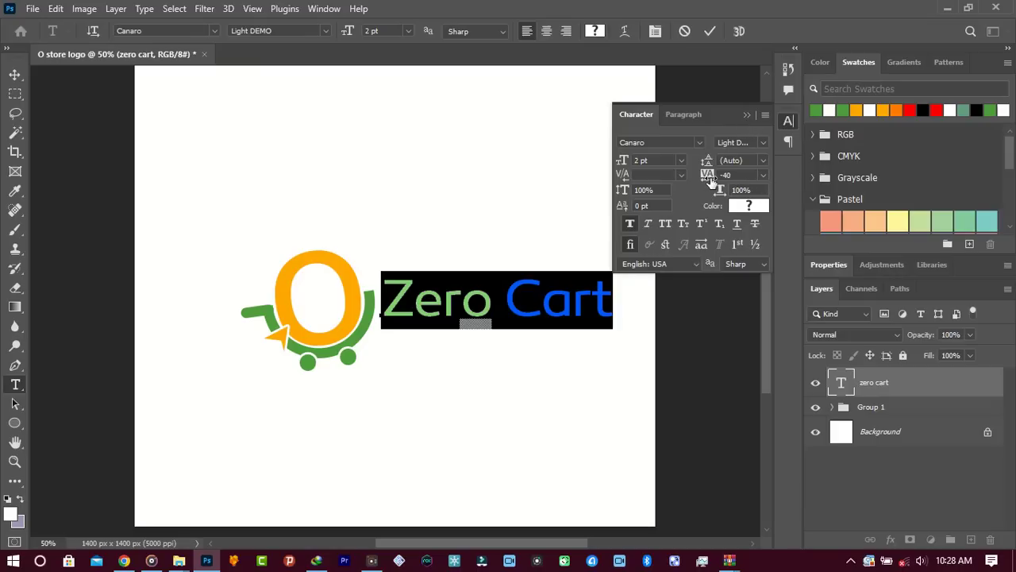
drag(709, 176, 708, 178)
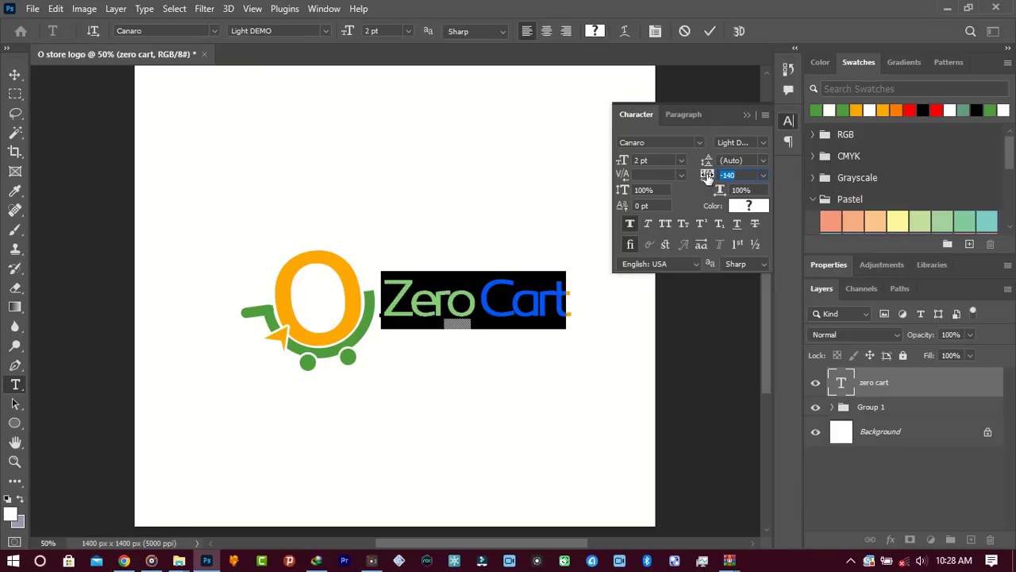
drag(708, 178, 708, 178)
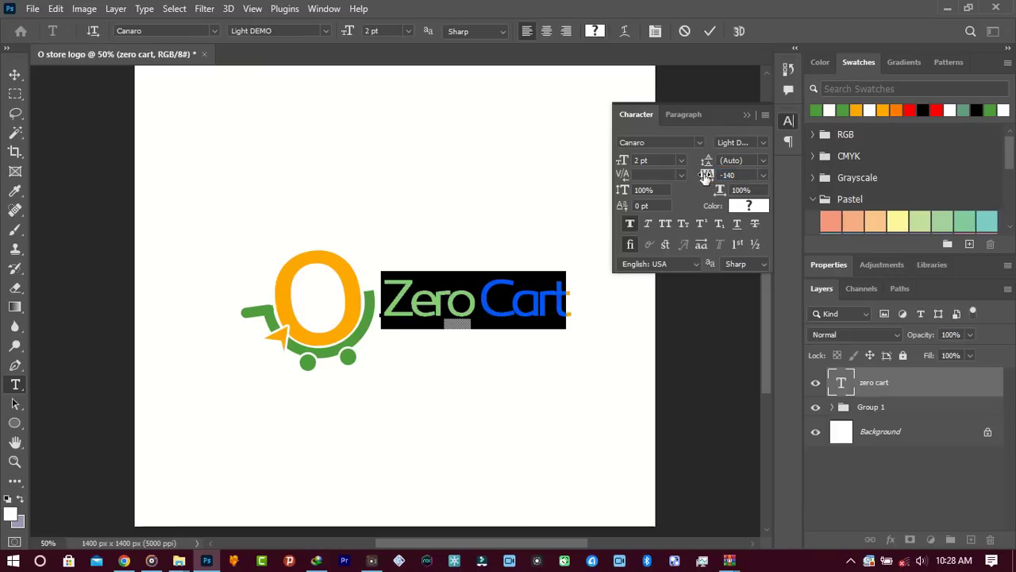
click(746, 118)
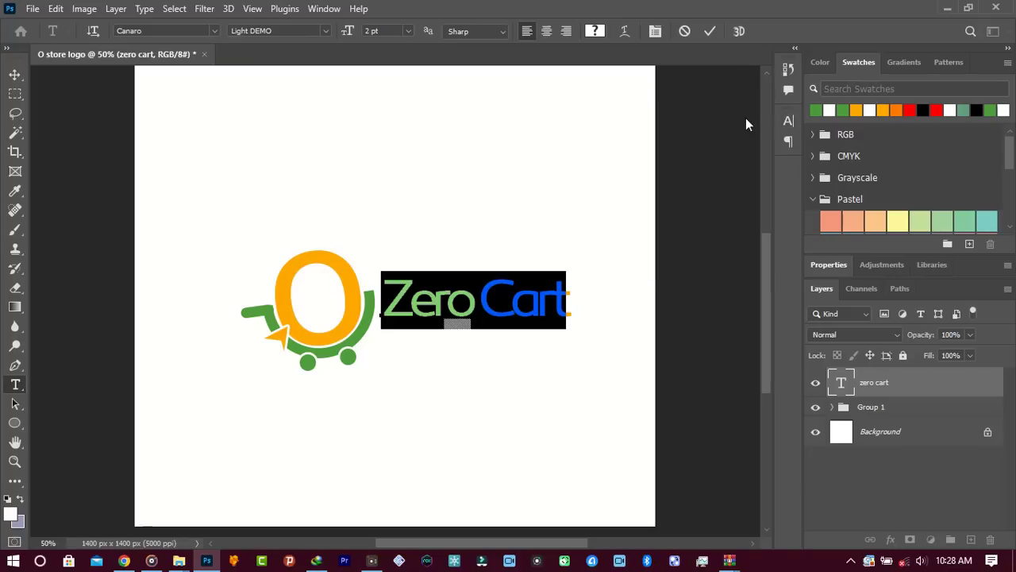
click(710, 30)
Nudge the Zero Cart text down, then shift the whole logo up and to the left.
key(v)
key(shift+Down)
key(shift+Down)
key(shift+Down)
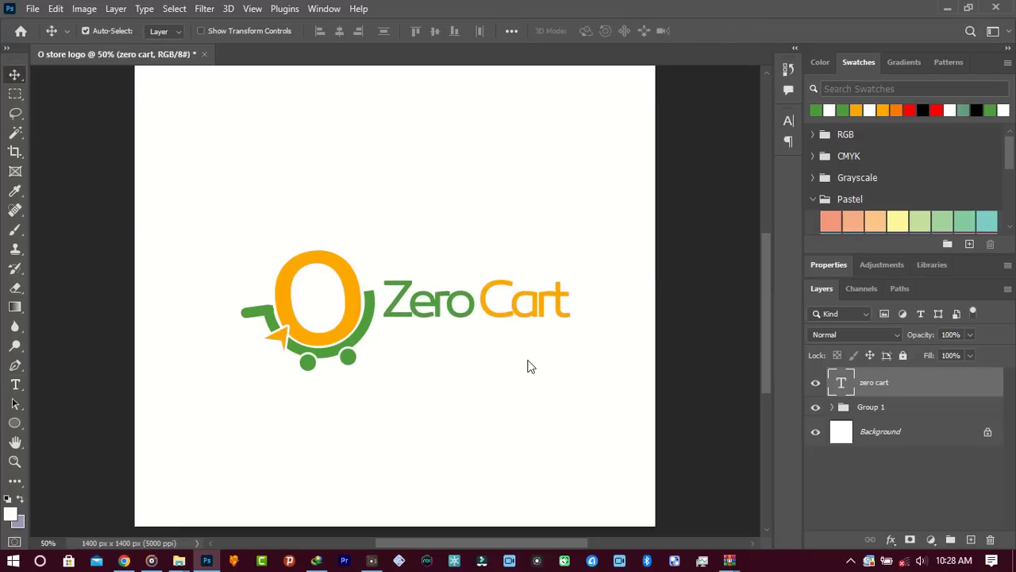
key(z)
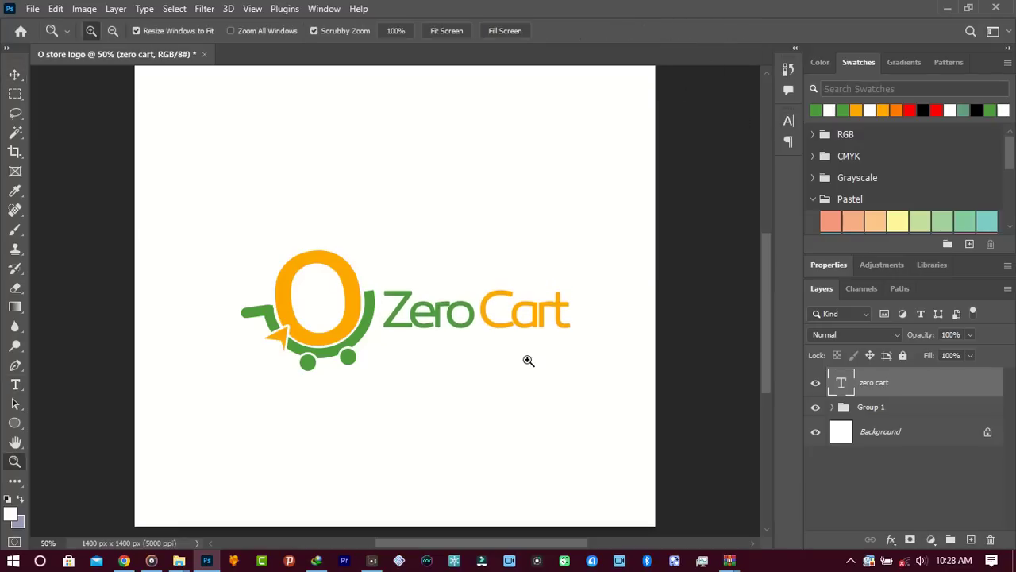
alt+click(503, 364)
alt+click(503, 363)
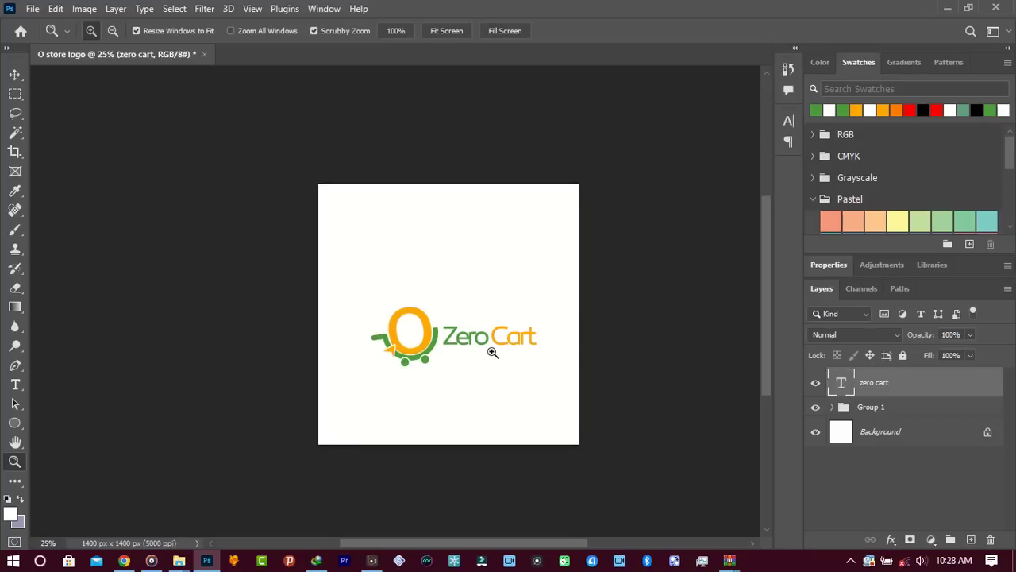
click(492, 352)
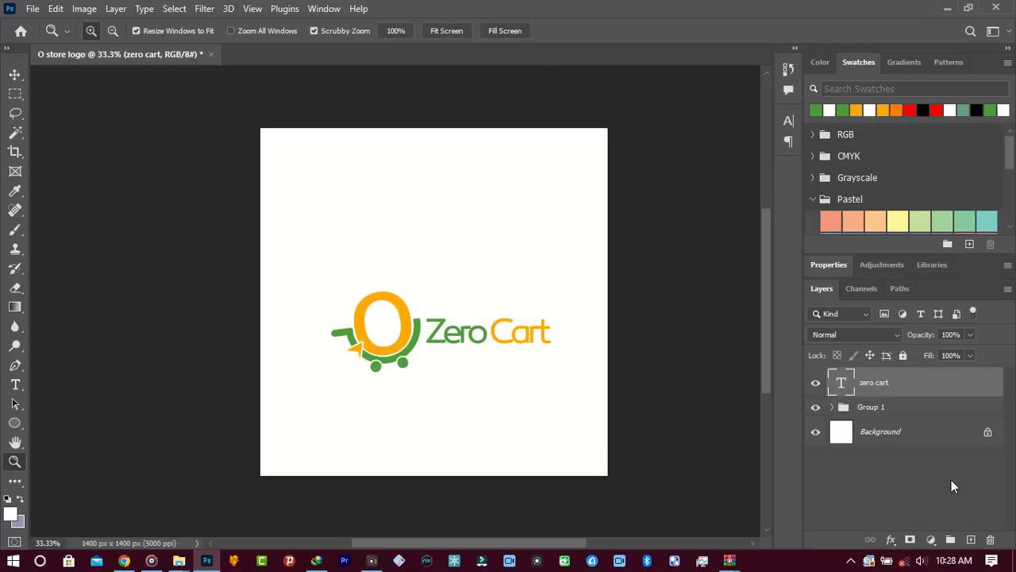
shift+click(927, 406)
key(v)
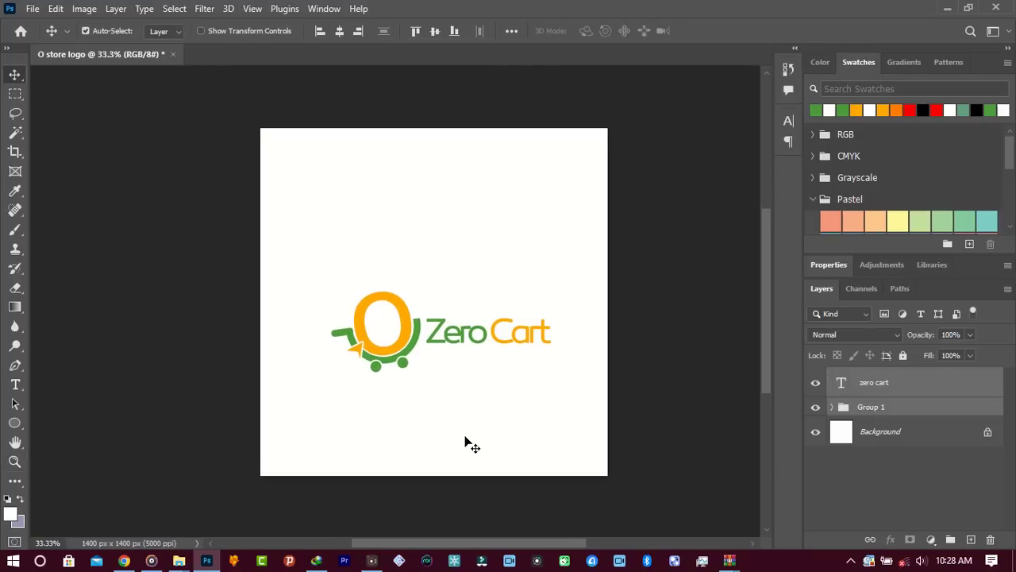
key(shift+Up)
key(shift+Up)
key(shift+Up)
key(shift+Up)
key(shift+Up)
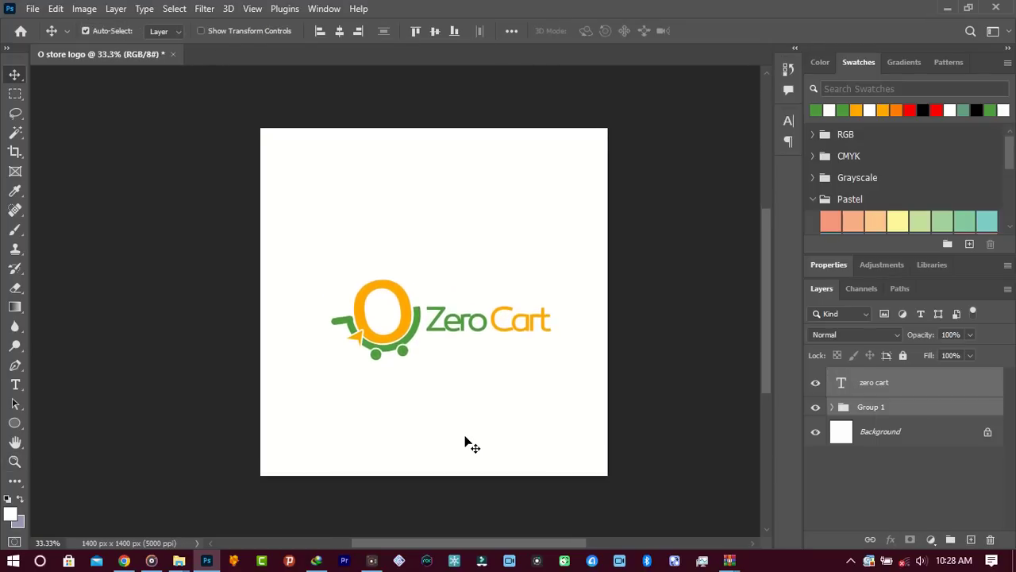
key(shift+Left)
key(shift+Left)
key(shift+Left)
key(shift+Left)
key(shift+Left)
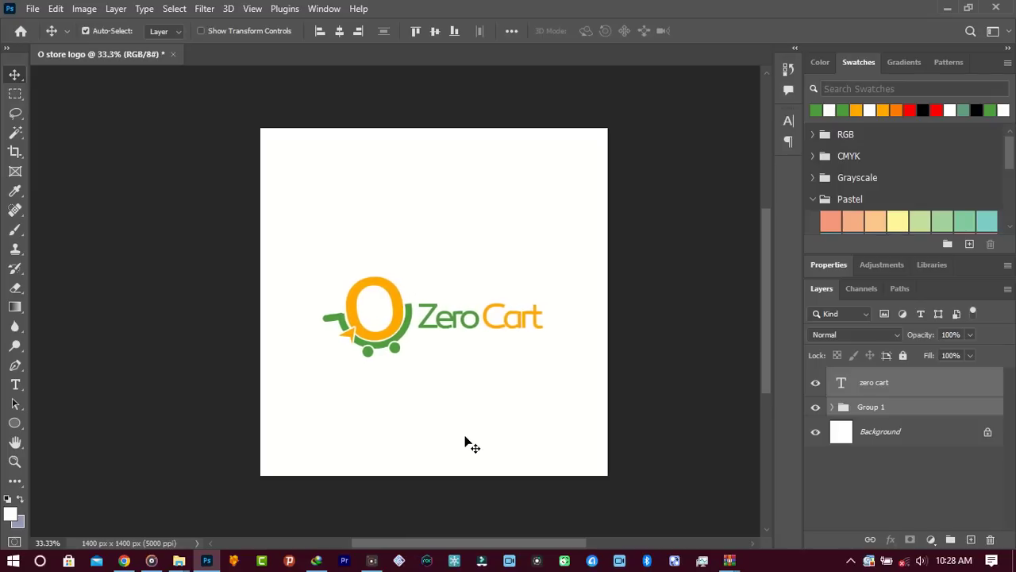
key(shift+Left)
key(shift+Left)
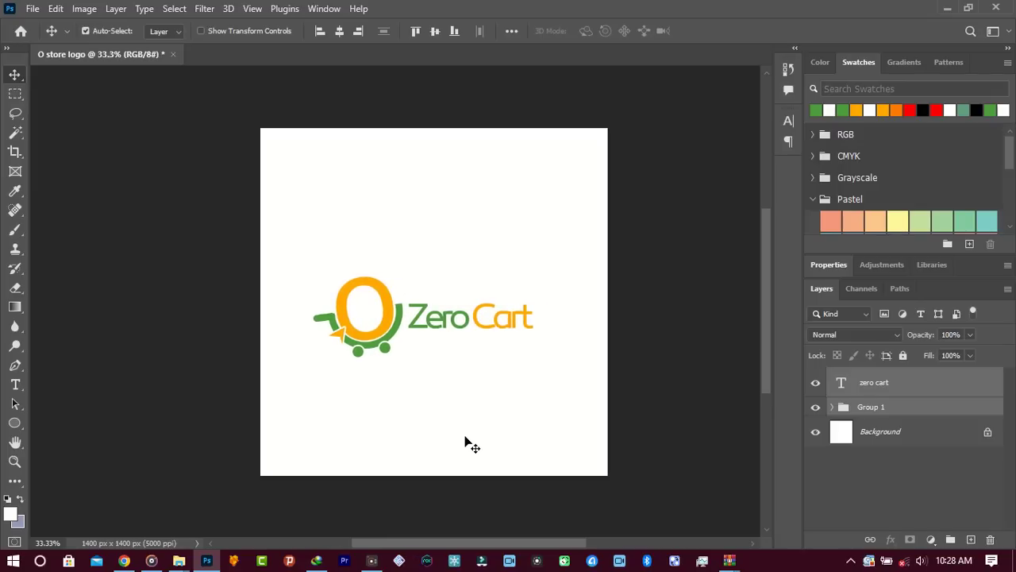
Shrink the cart icon group to about 96% of its size.
click(882, 411)
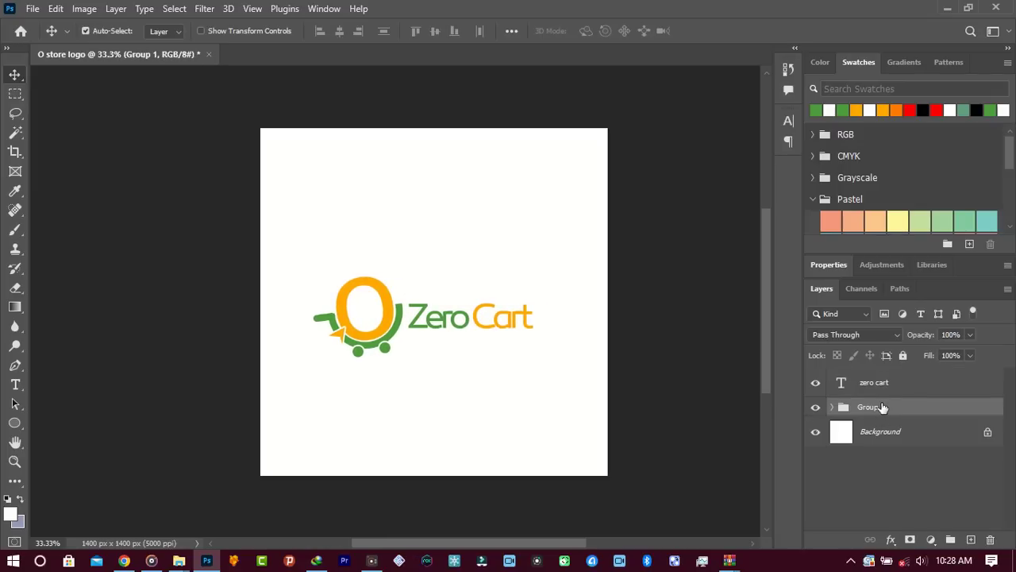
key(ctrl+t)
key(Escape)
key(ctrl+t)
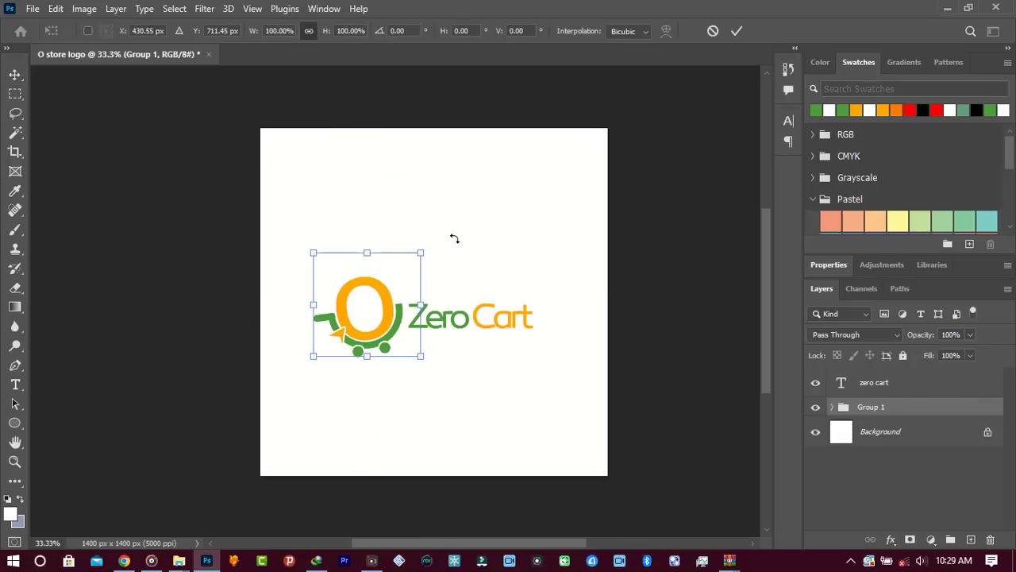
drag(421, 357, 415, 352)
click(737, 31)
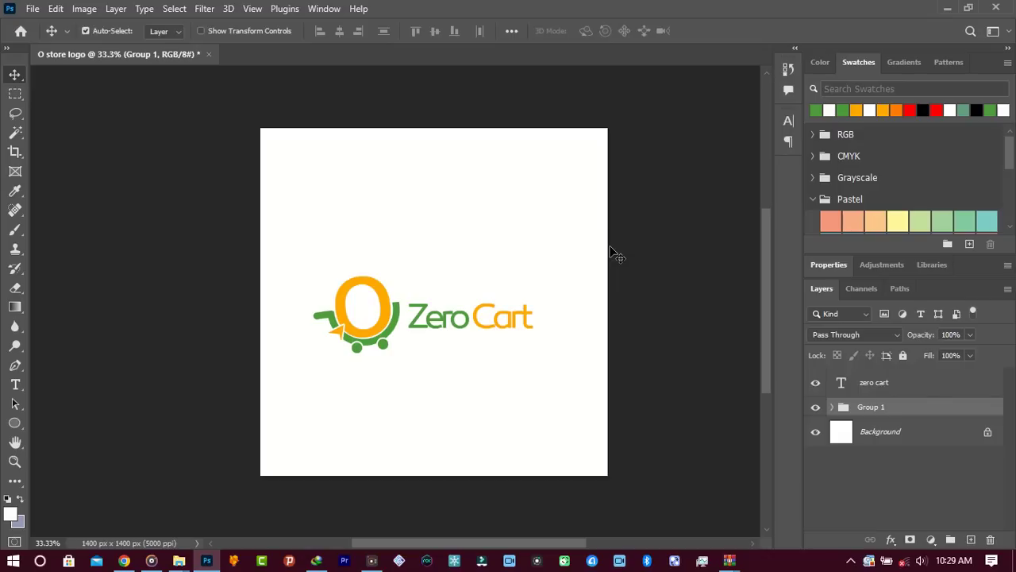
key(p)
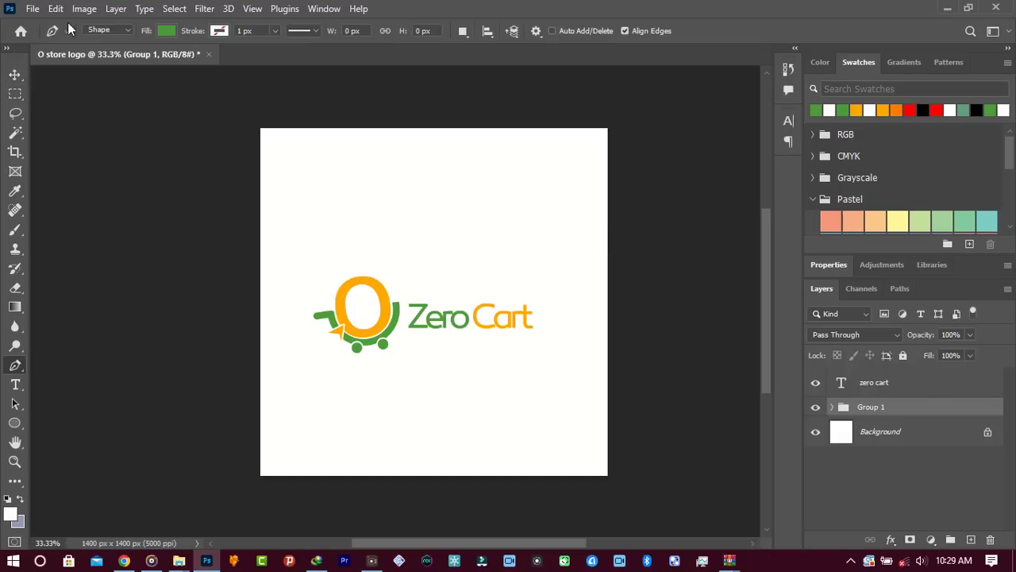
Add a new layer directly above Background named 'minimalistic shades'.
click(929, 436)
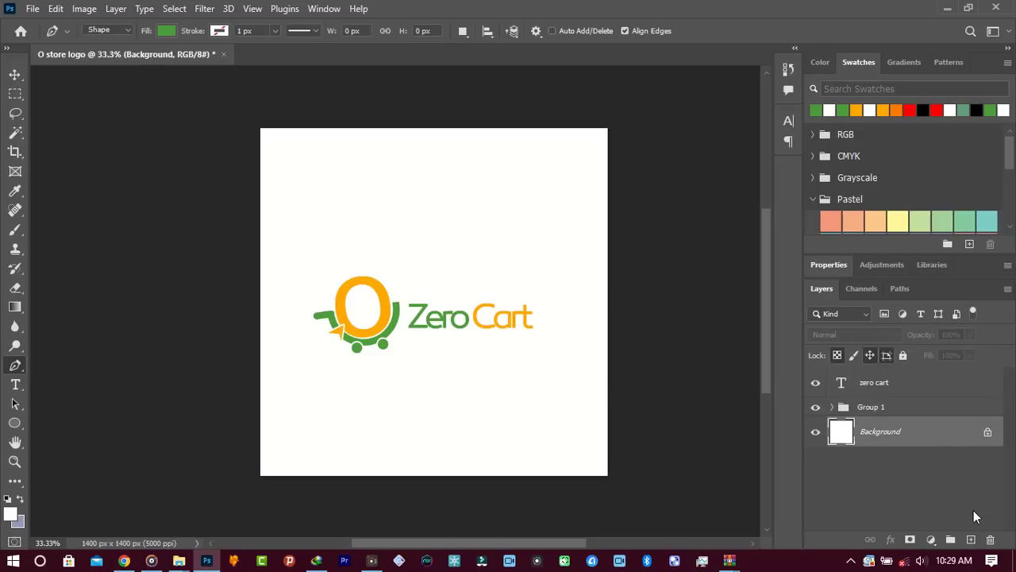
click(972, 540)
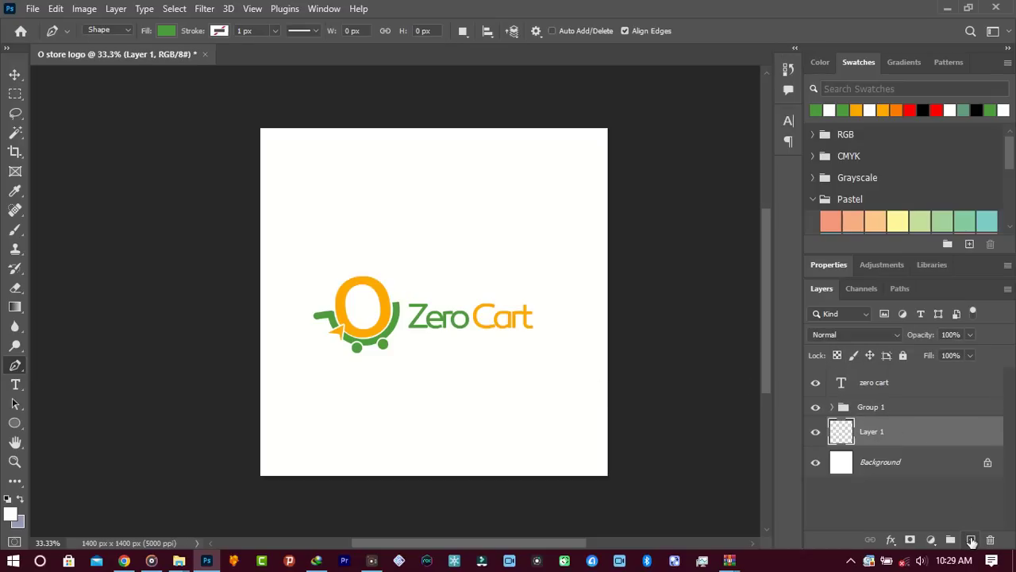
double_click(870, 432)
text(minimalist)
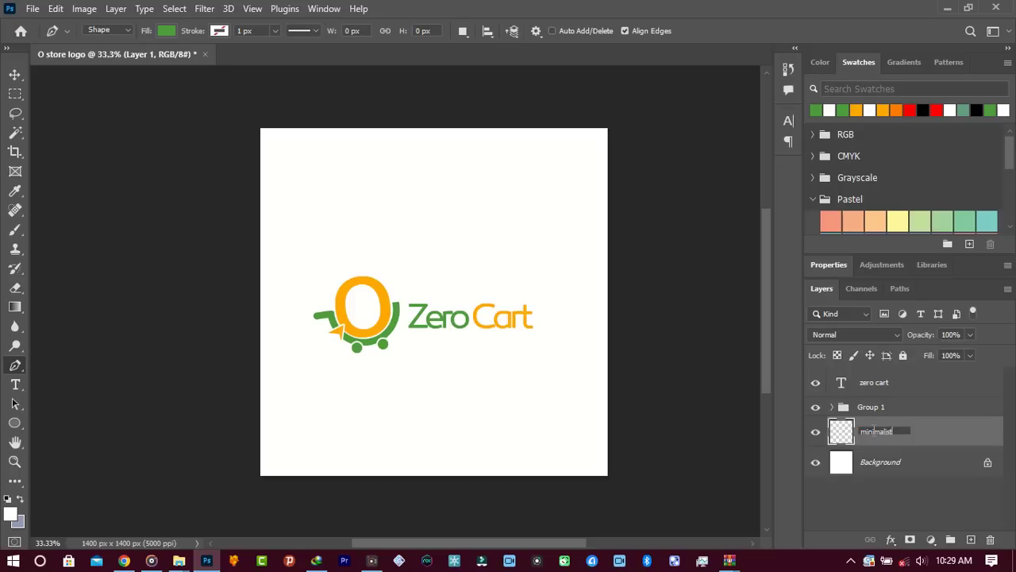
text(ic shades)
key(Return)
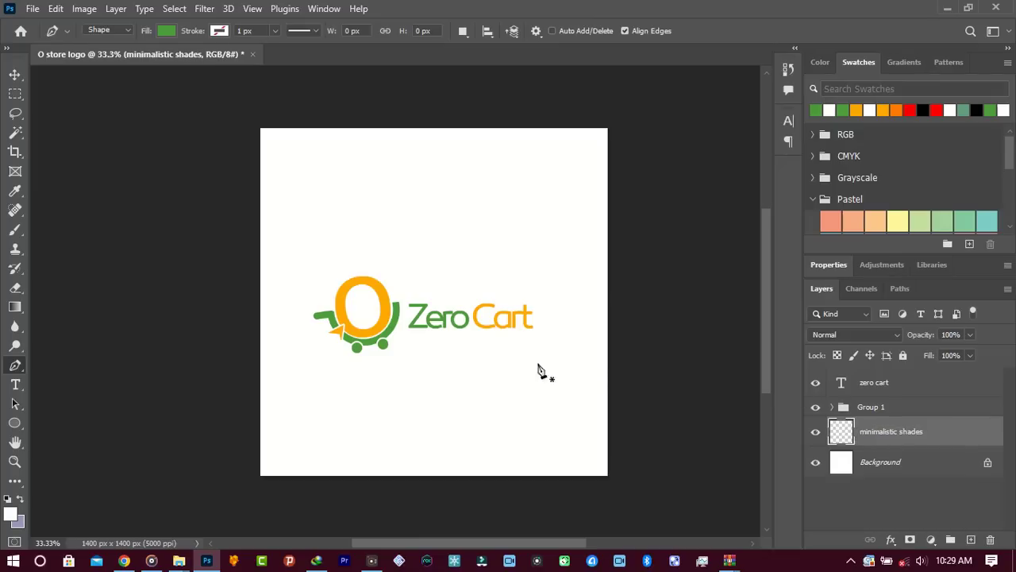
click(314, 317)
Complete a four-corner shadow shape from the cart's left edge past the canvas bottom-right.
click(430, 500)
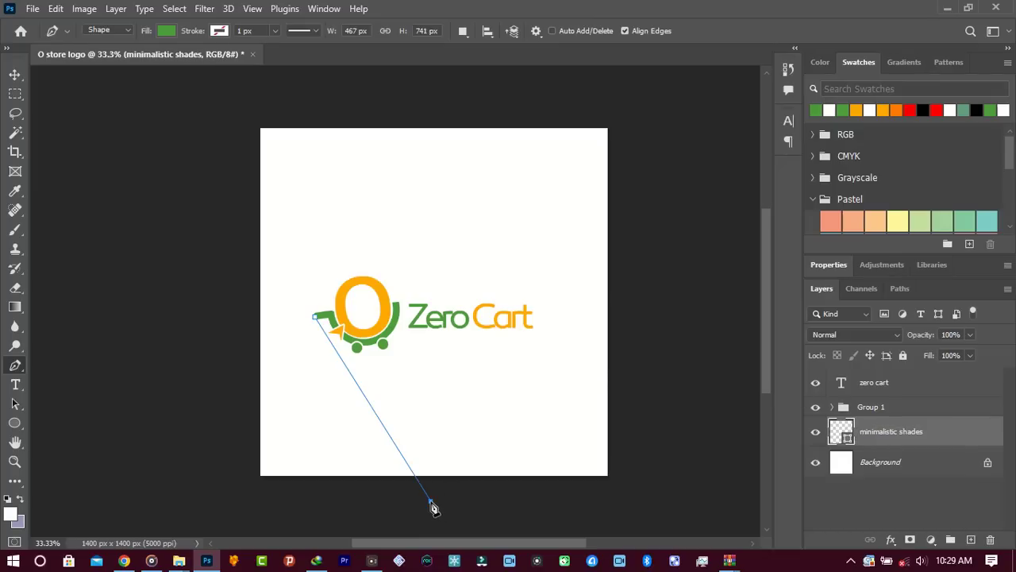
click(658, 488)
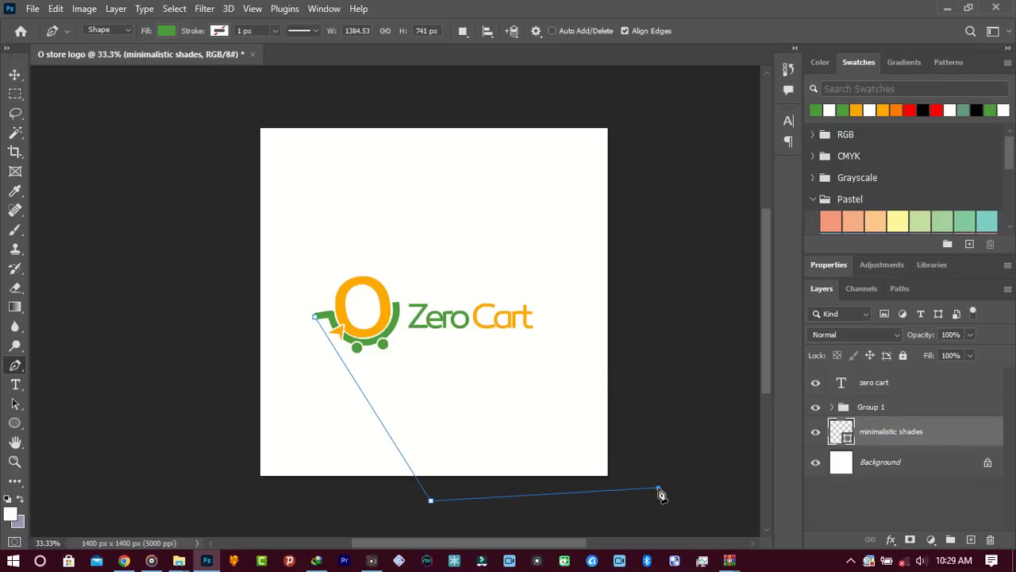
click(533, 314)
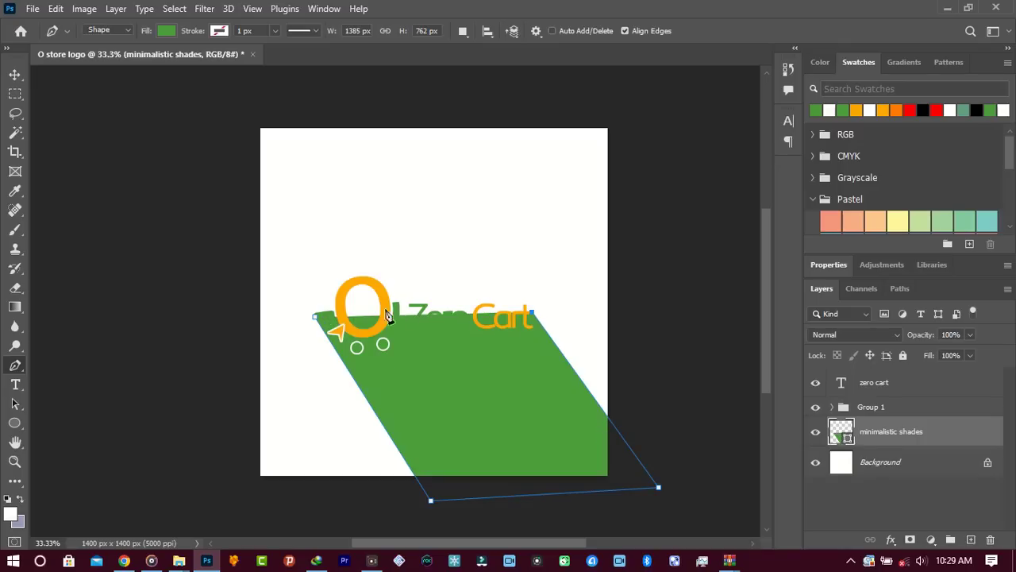
click(315, 318)
Fill the shadow shape with very light grey f2f1f1 and zoom out to view it.
double_click(850, 435)
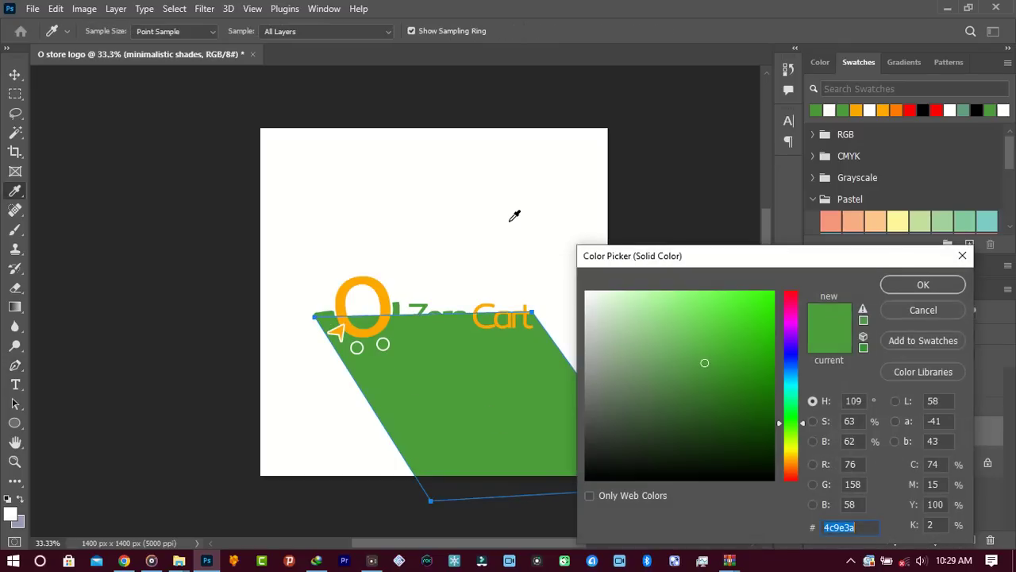
click(558, 229)
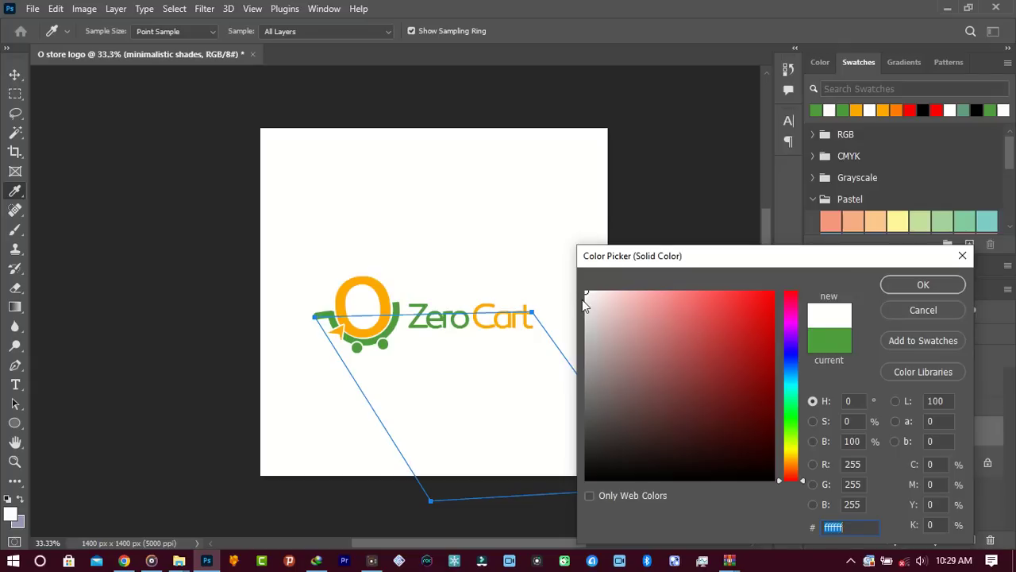
click(585, 300)
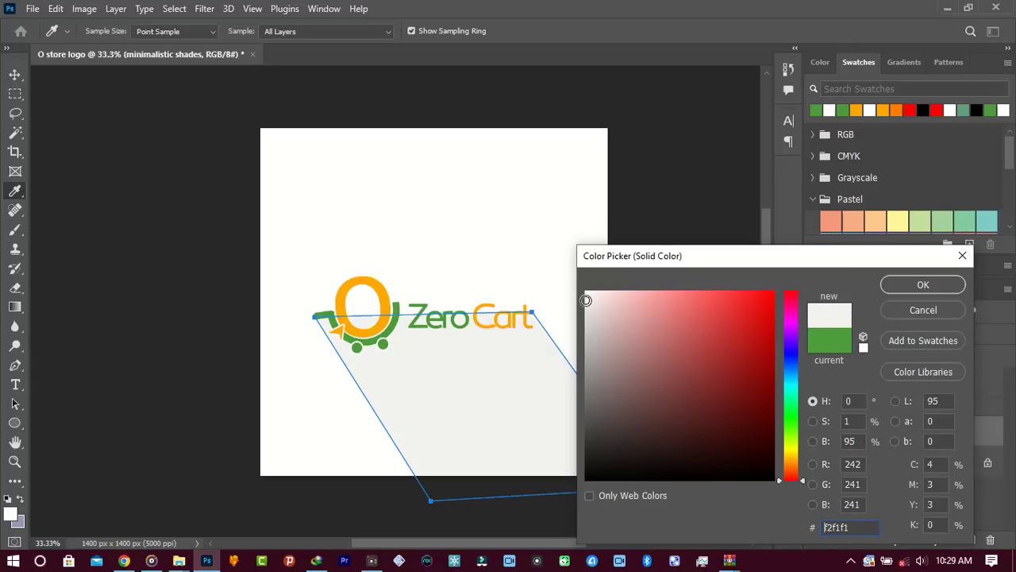
click(924, 284)
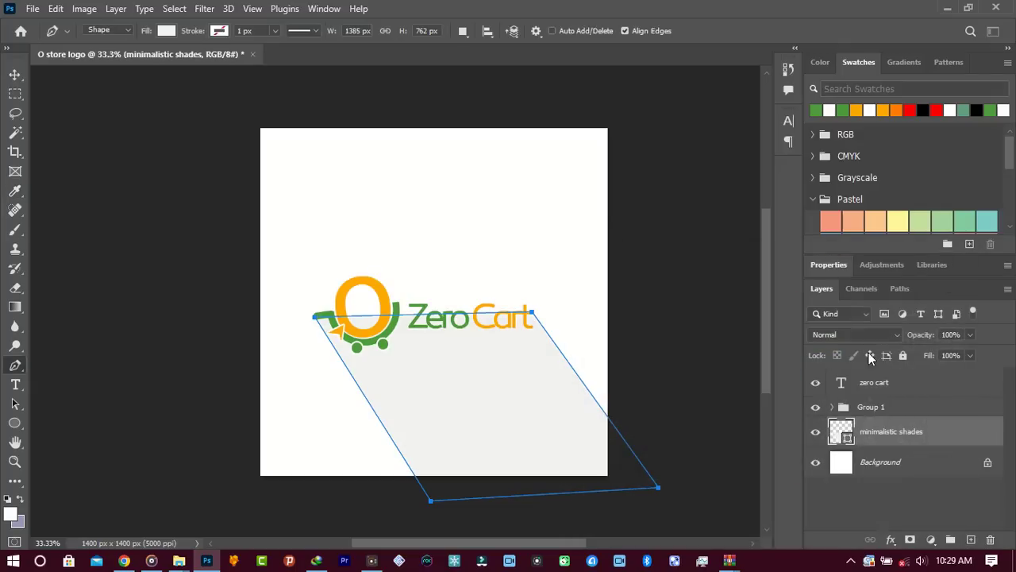
key(z)
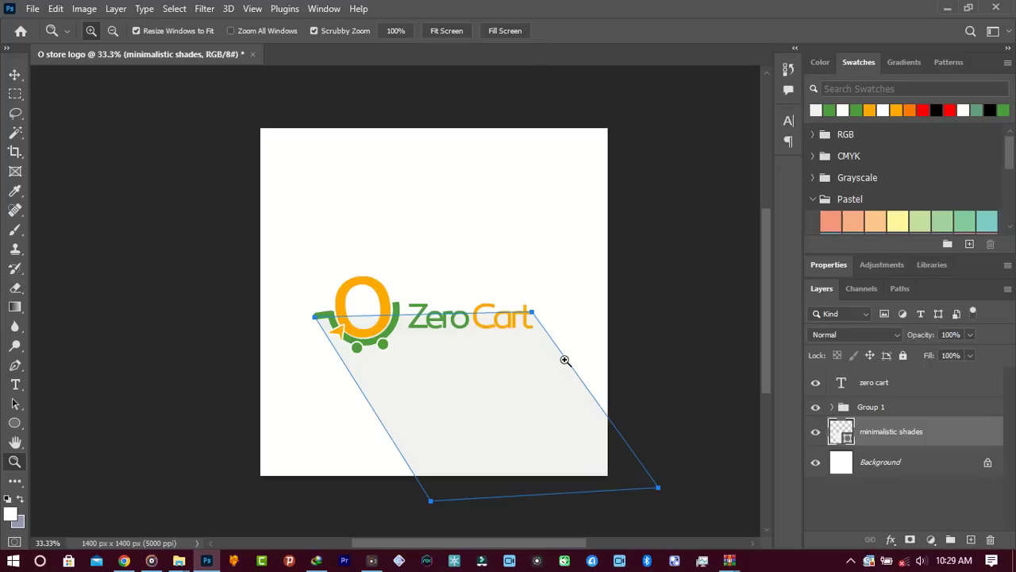
alt+click(538, 349)
Try reshaping the shadow path, then delete the minimalistic shades layer.
key(v)
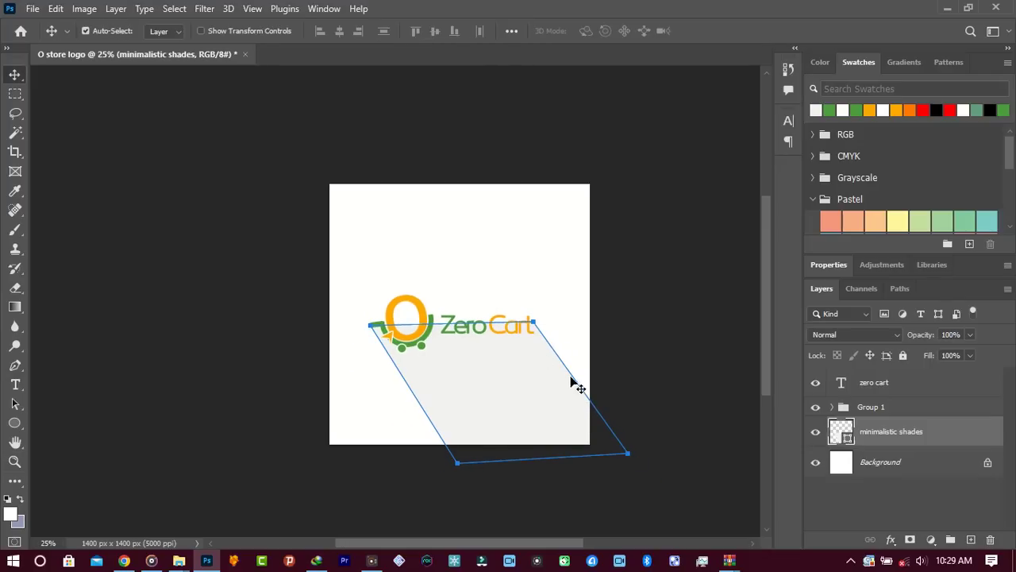
click(885, 408)
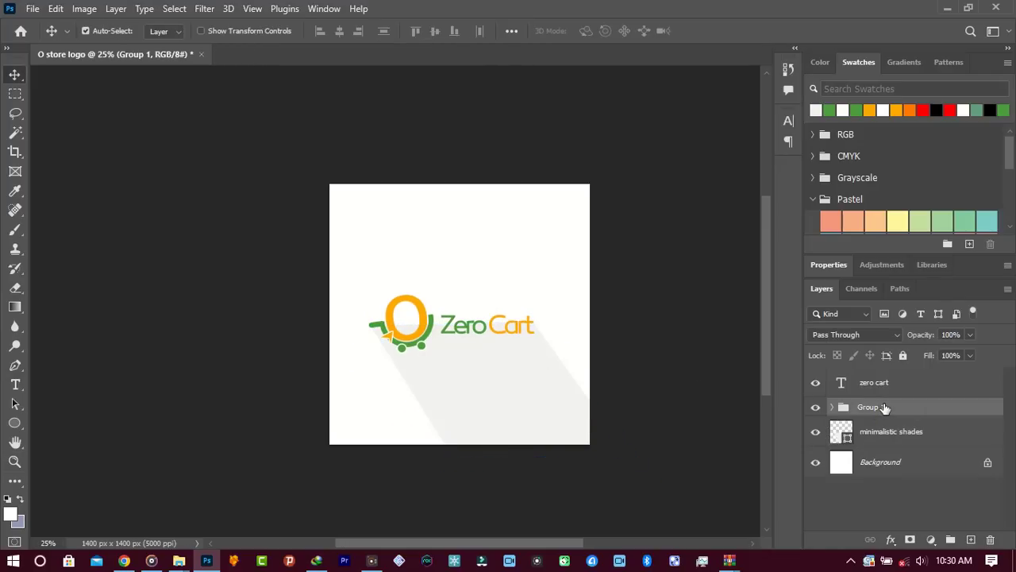
key(z)
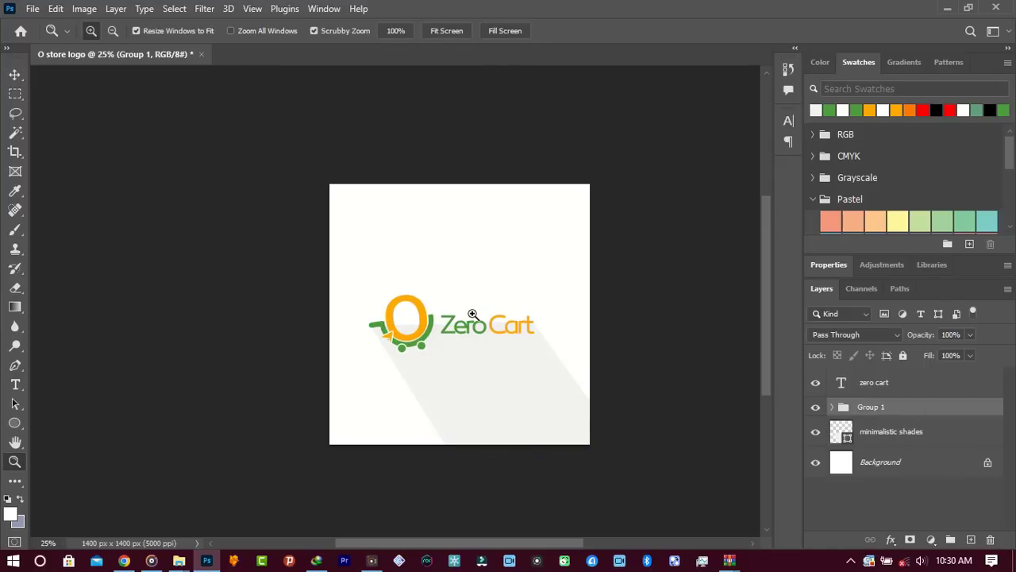
click(472, 315)
click(891, 429)
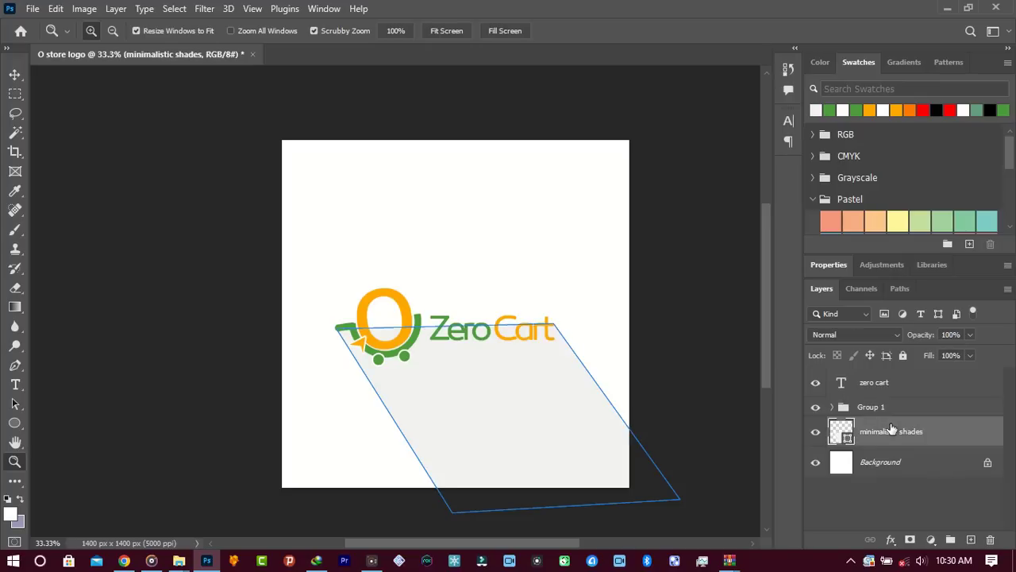
key(p)
ctrl+click(556, 327)
drag(556, 327, 399, 343)
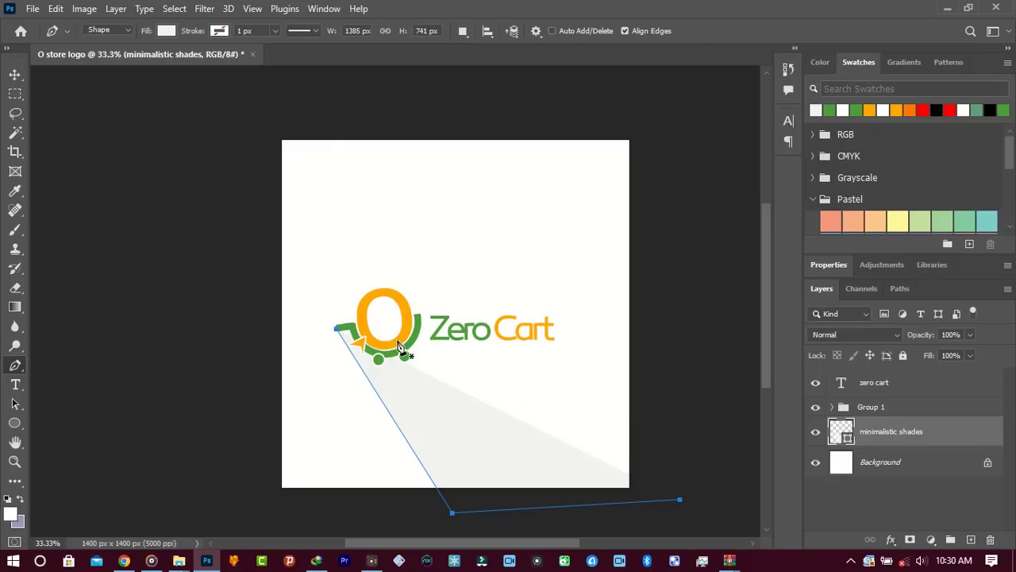
key(Delete)
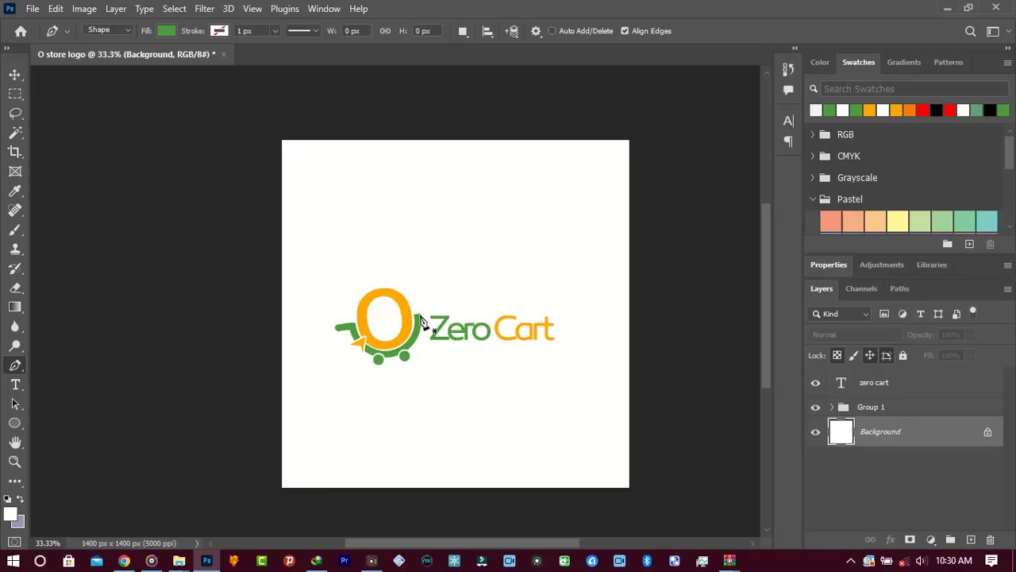
Draw a new four-point shape from the cart handle to below the canvas at 0% opacity.
click(335, 327)
click(402, 498)
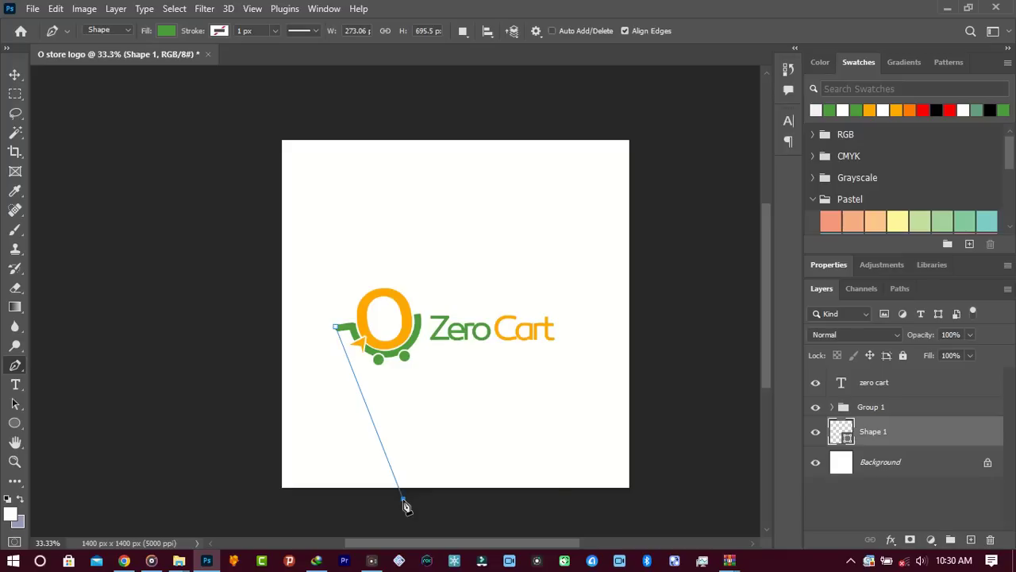
click(621, 494)
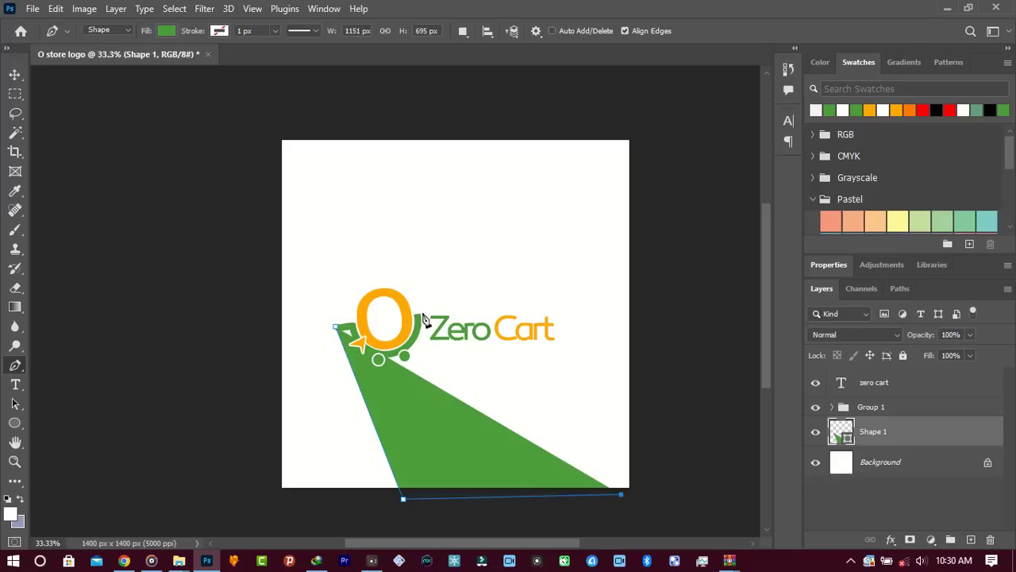
click(418, 316)
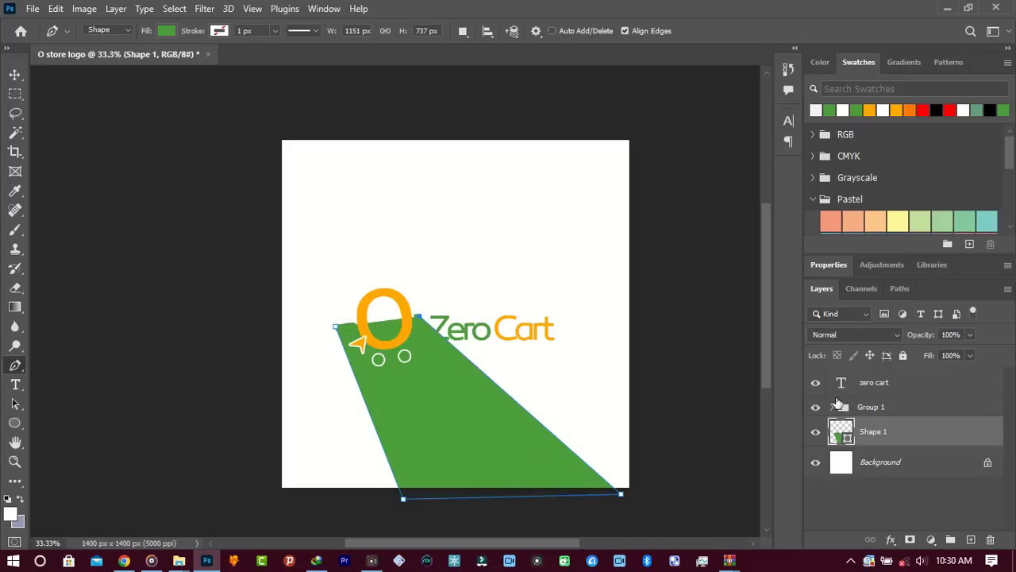
drag(970, 334, 508, 318)
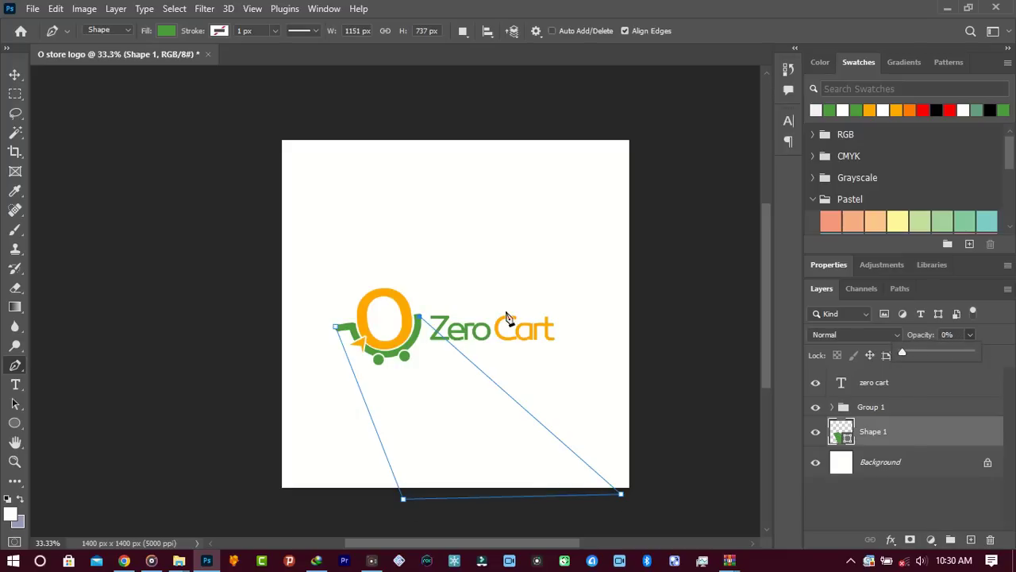
Add anchor points at the cart wheel and handle, and set Shape 1 opacity to 26%.
click(416, 344)
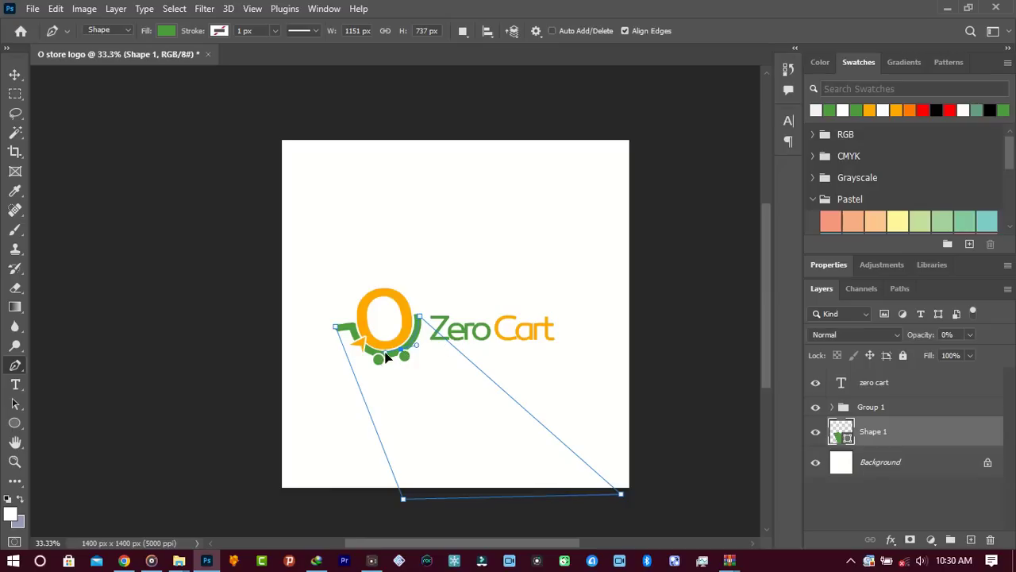
click(386, 355)
click(354, 335)
click(336, 328)
click(958, 349)
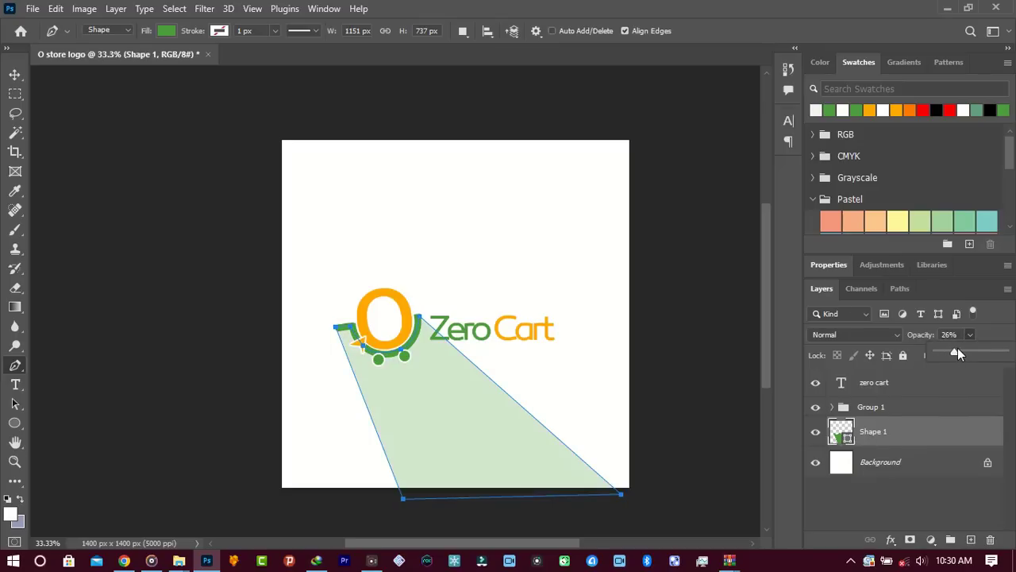
click(916, 413)
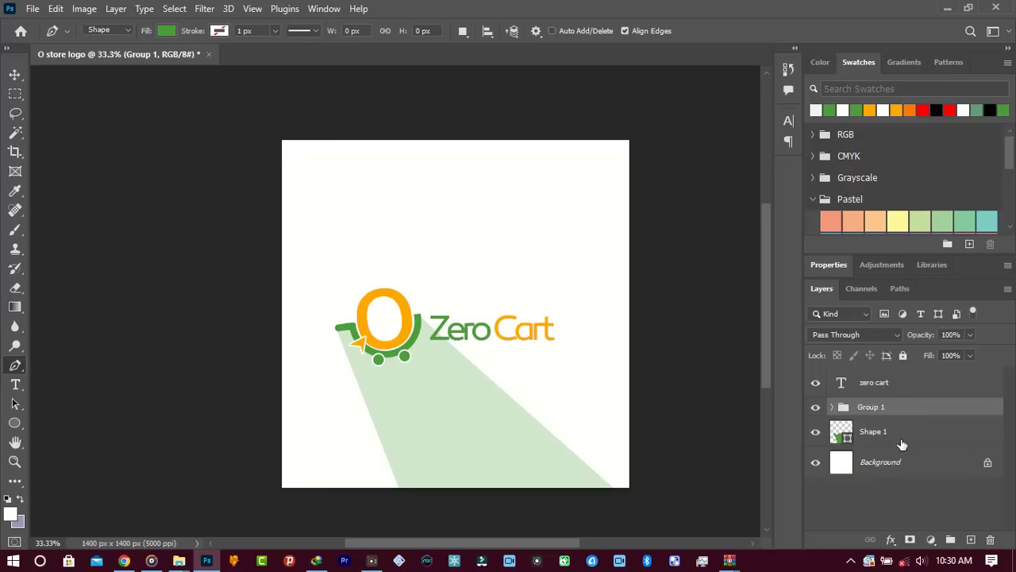
click(900, 439)
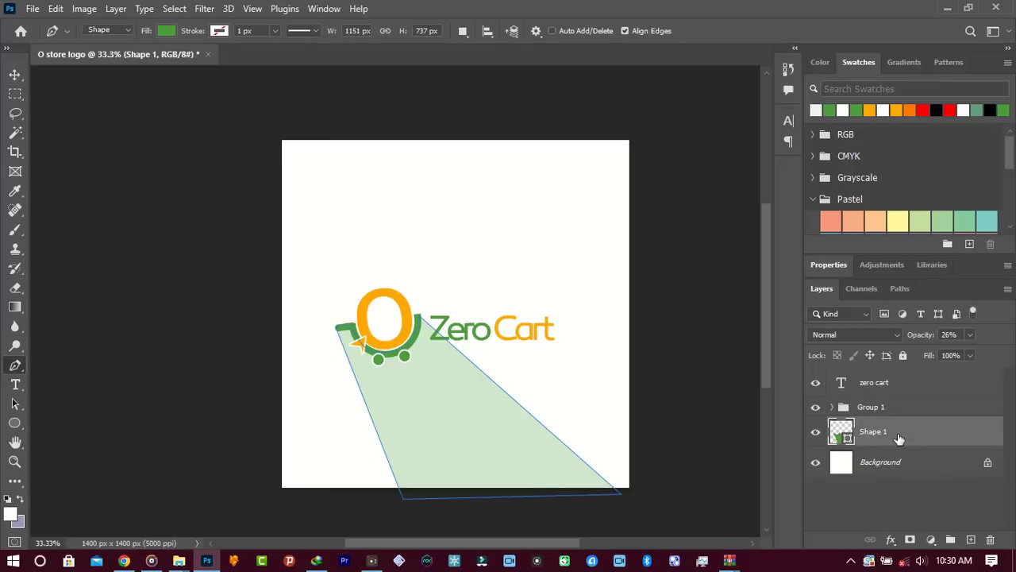
Change Shape 1's fill to light grey d7d9d6.
double_click(846, 437)
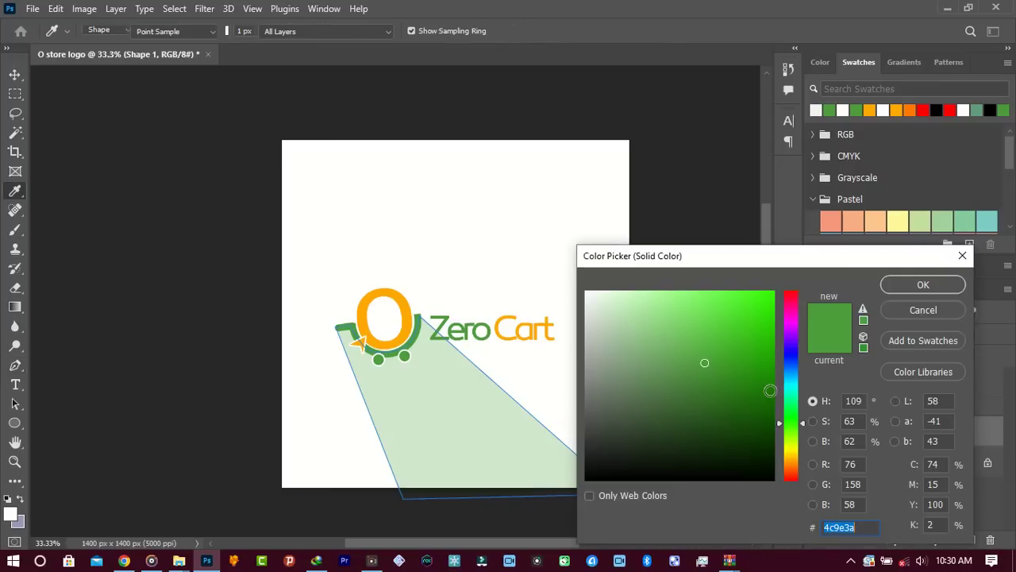
drag(631, 416, 551, 392)
drag(586, 310, 587, 318)
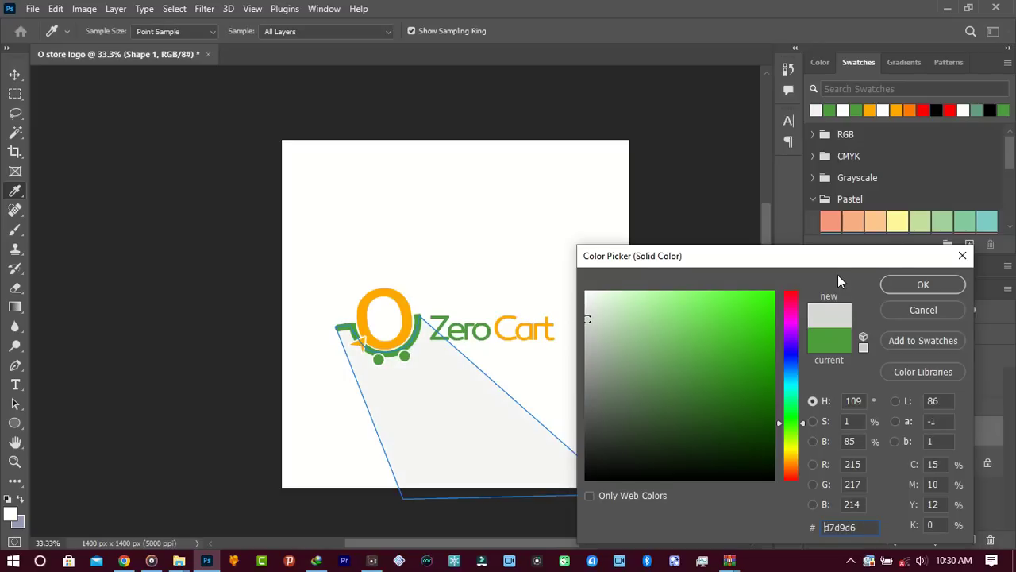
click(914, 284)
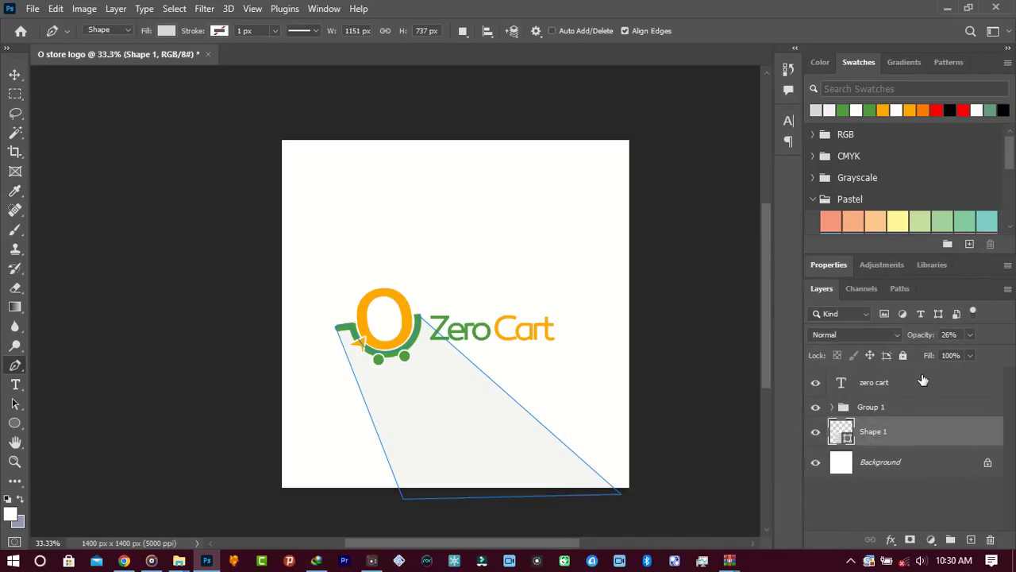
click(907, 382)
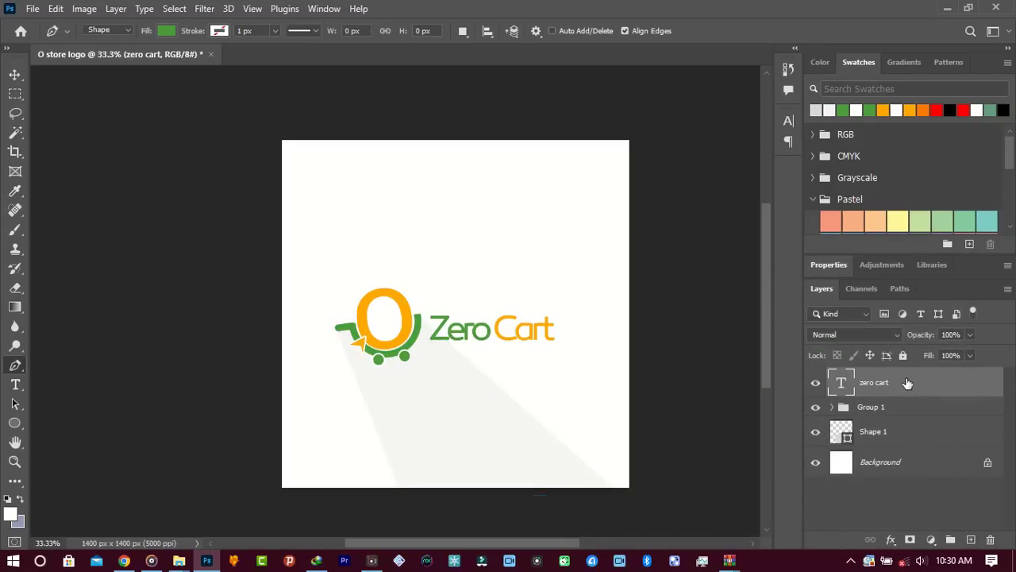
Set the grey Shape 1 shadow layer's opacity to 40%.
click(896, 431)
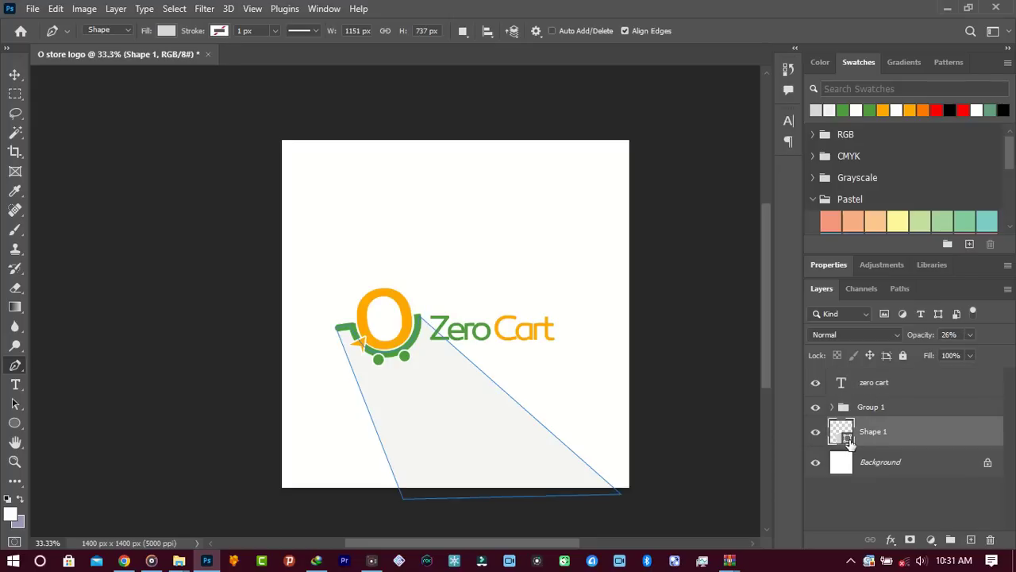
click(971, 334)
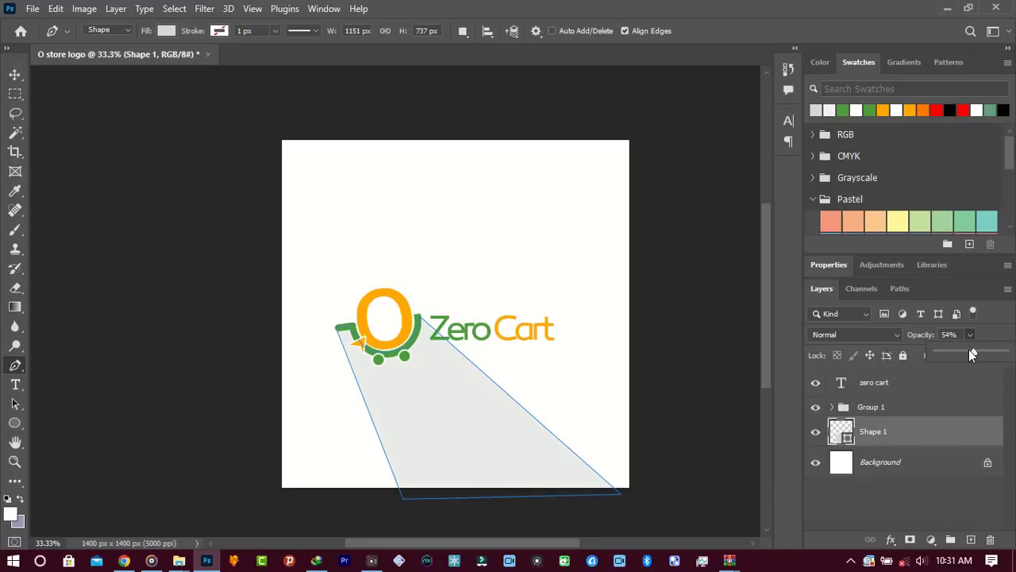
click(905, 411)
click(903, 435)
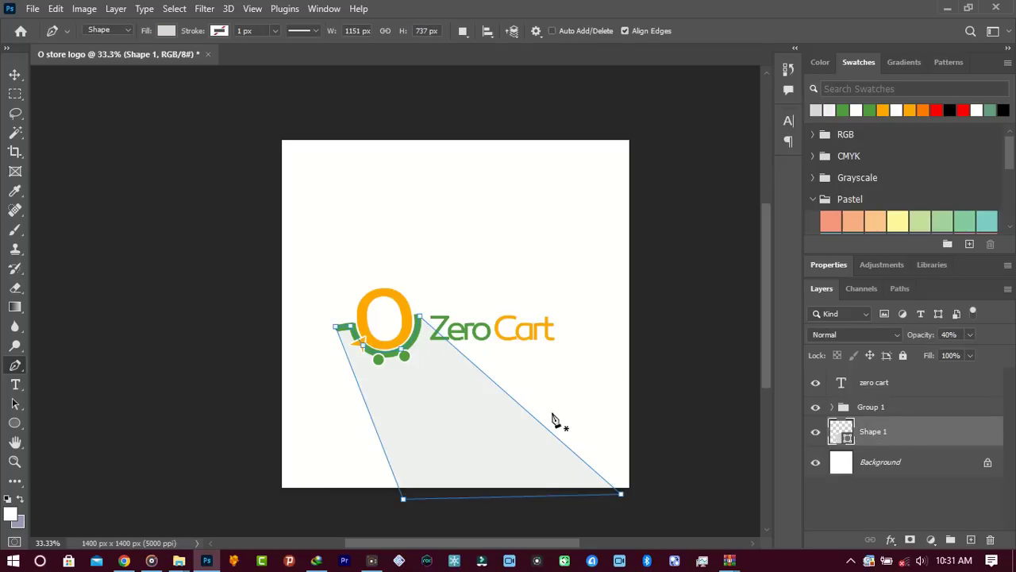
Drag the shadow's bottom corners to narrow it into a slanted parallelogram band.
drag(624, 497, 506, 501)
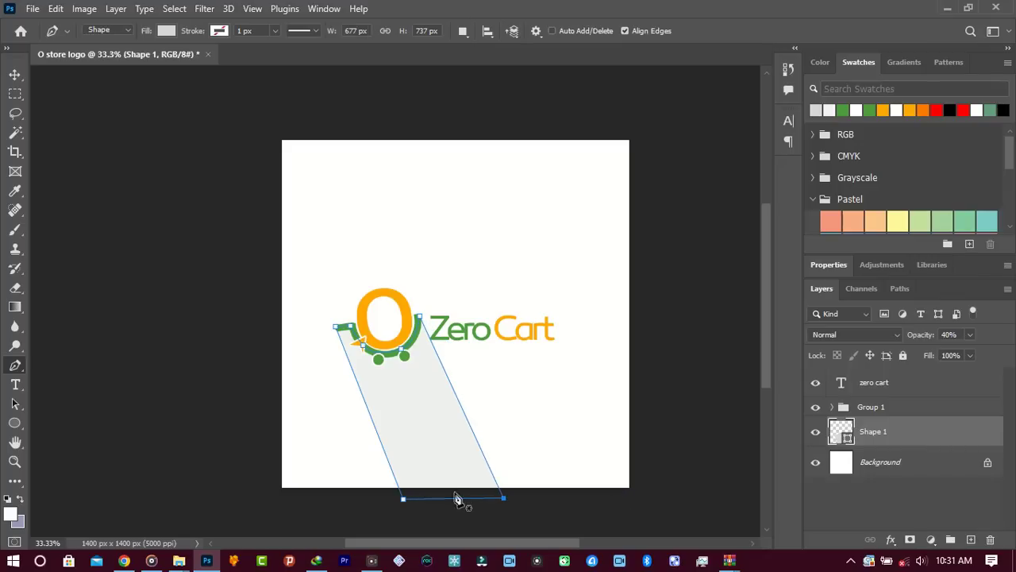
mouse_move(403, 499)
mouse_down()
mouse_move(429, 502)
mouse_move(420, 512)
mouse_up()
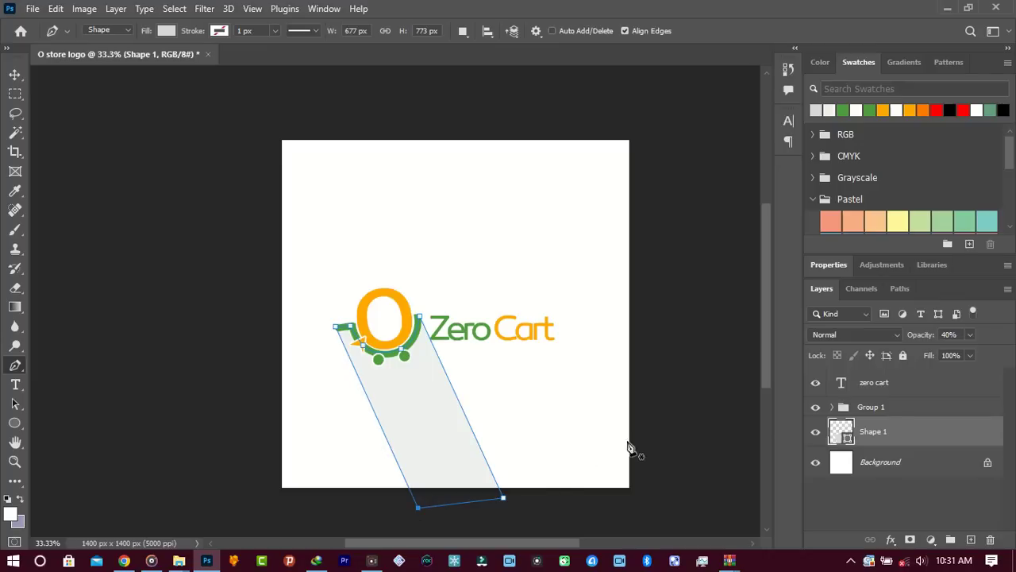
click(898, 405)
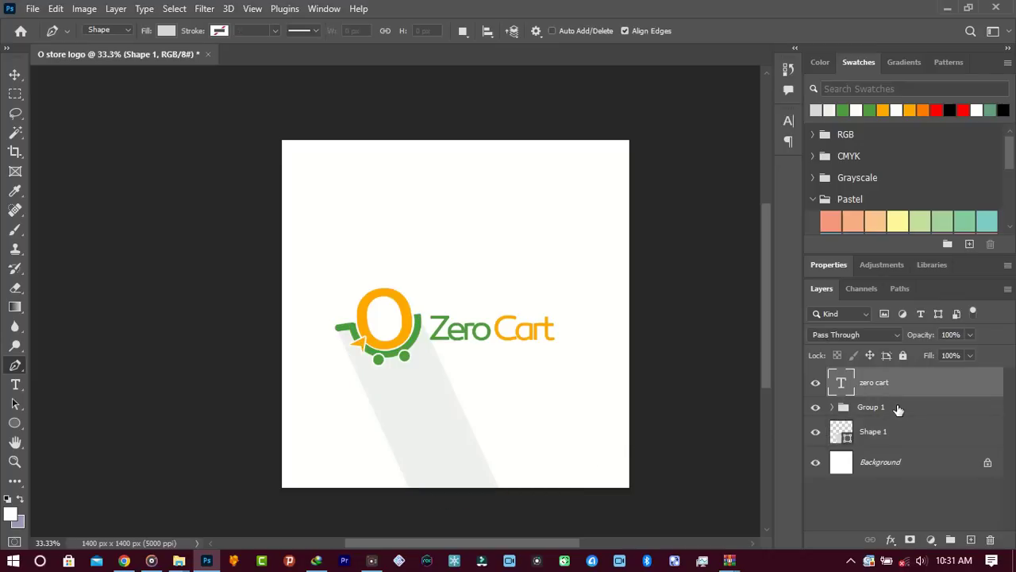
key(alt+bracketright)
key(z)
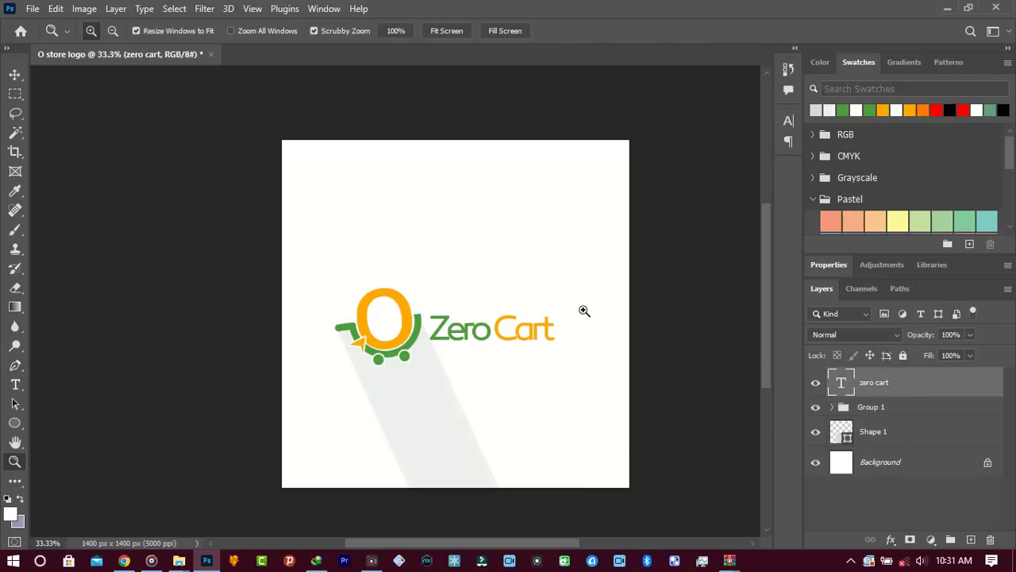
alt+click(540, 312)
alt+click(540, 312)
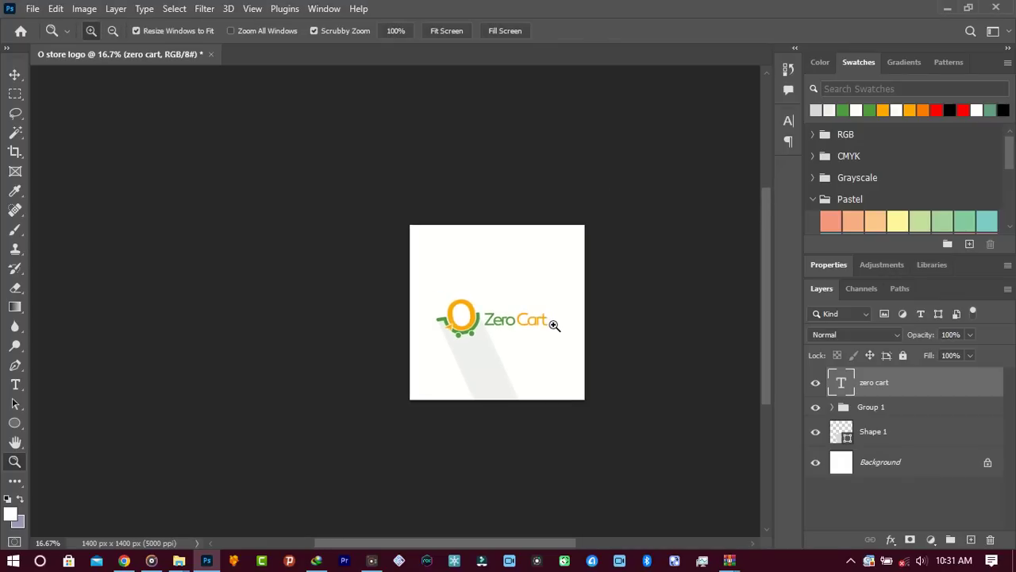
click(554, 326)
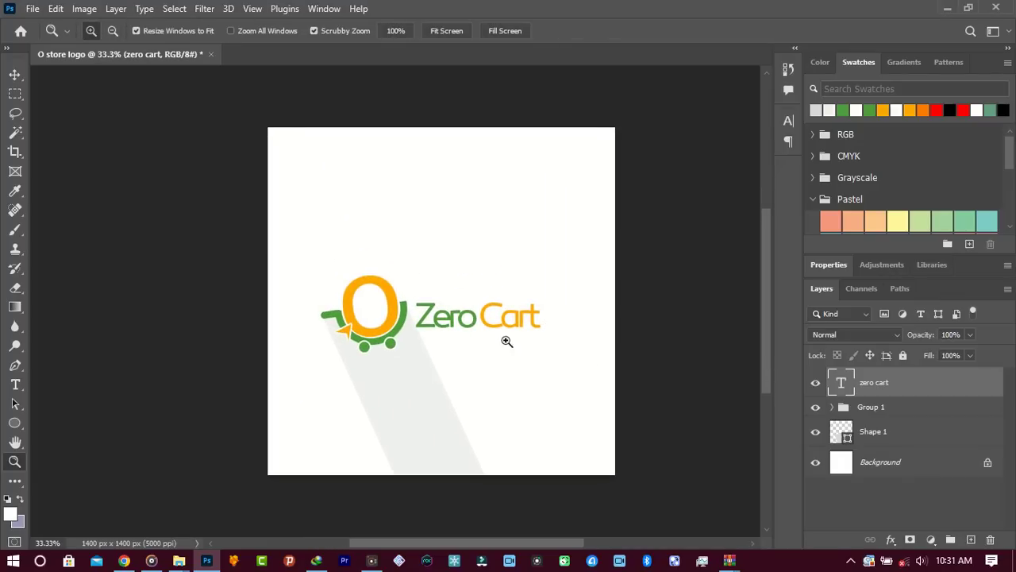
Add a 6 px white outside Stroke layer style to the zero cart text.
double_click(992, 383)
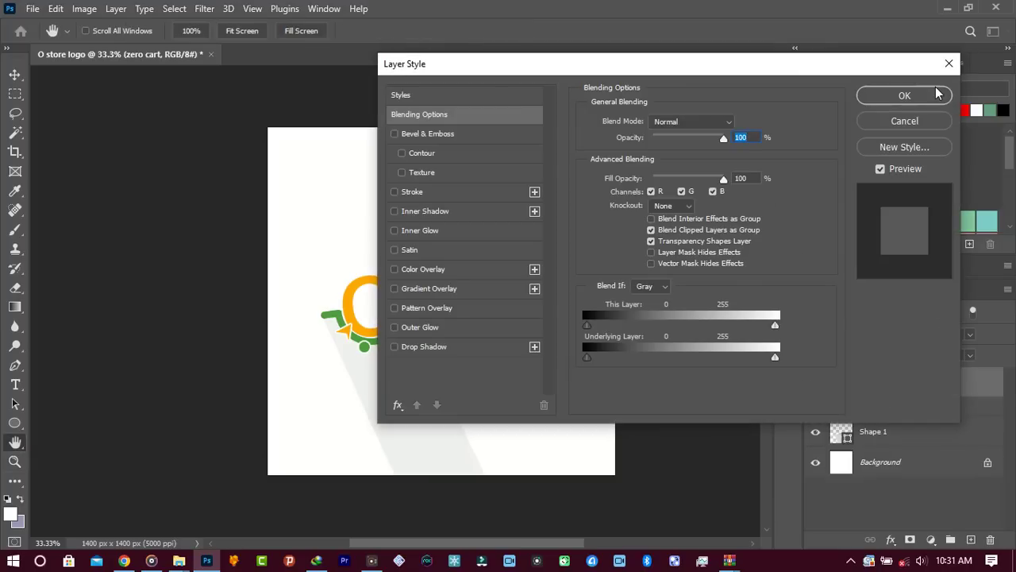
drag(844, 65, 1011, 116)
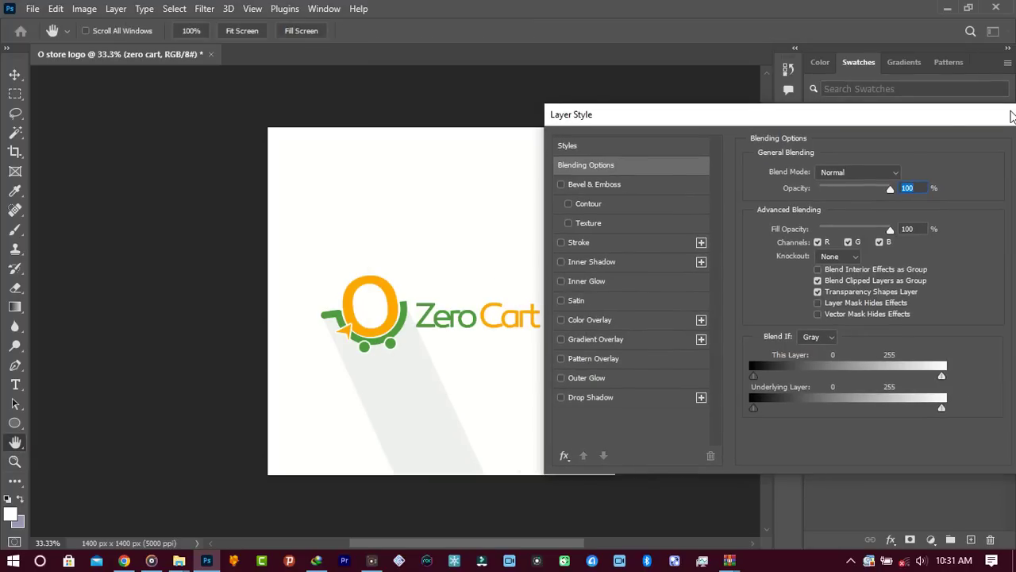
click(563, 245)
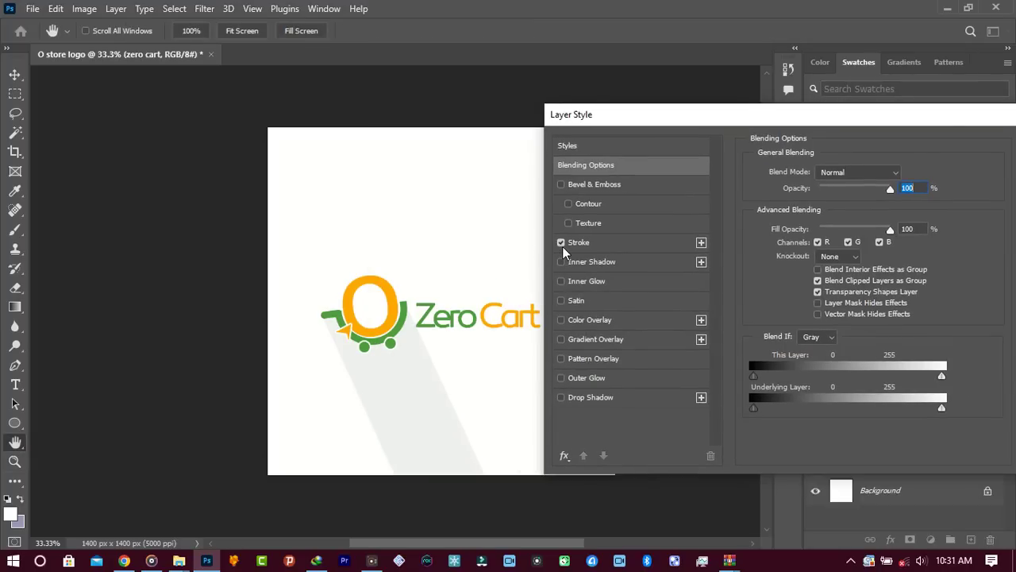
click(675, 243)
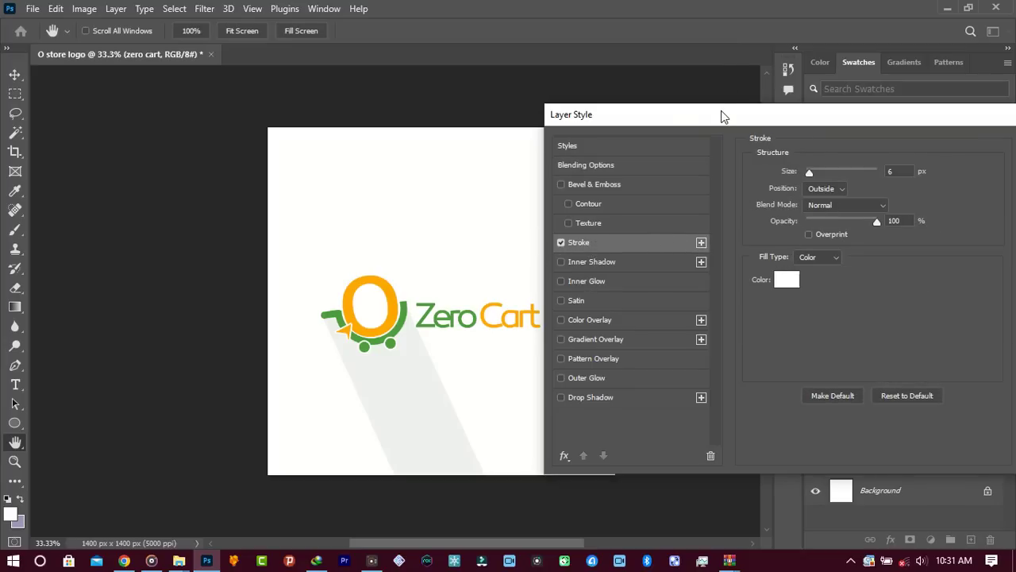
drag(722, 117, 480, 97)
click(846, 127)
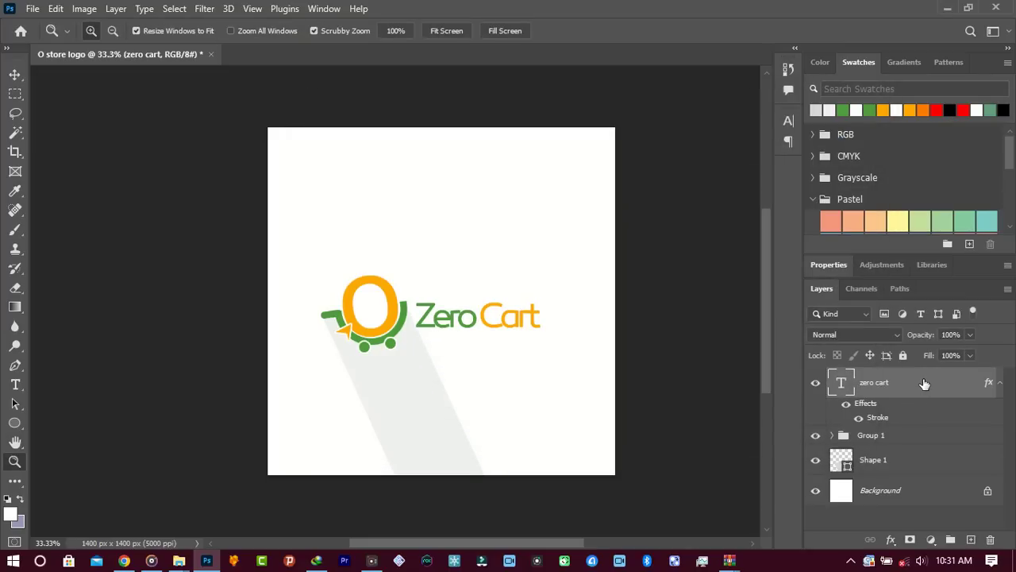
Duplicate the zero cart text layer twice, creating zero cart copy and zero cart copy 2.
key(ctrl+j)
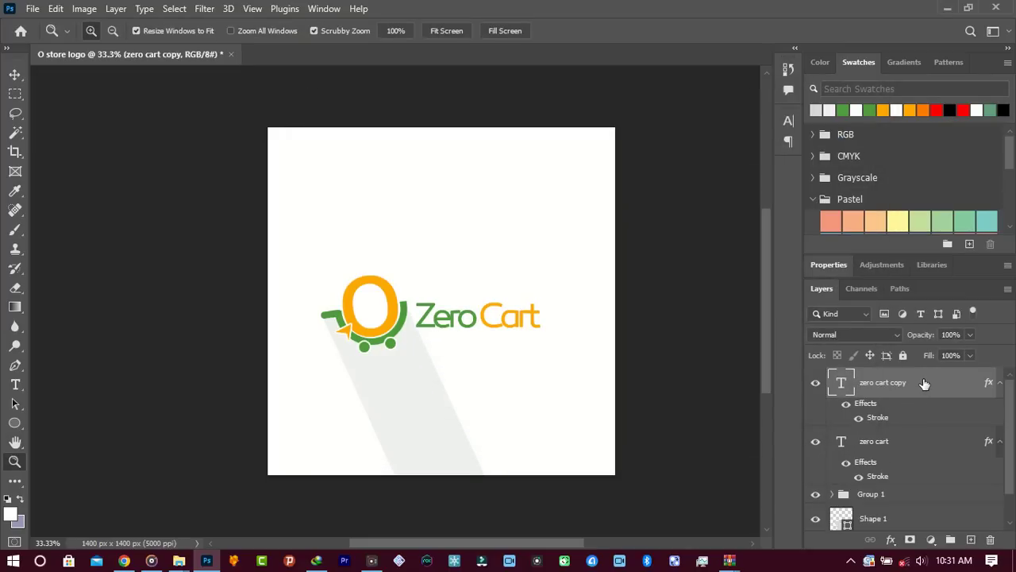
key(ctrl+j)
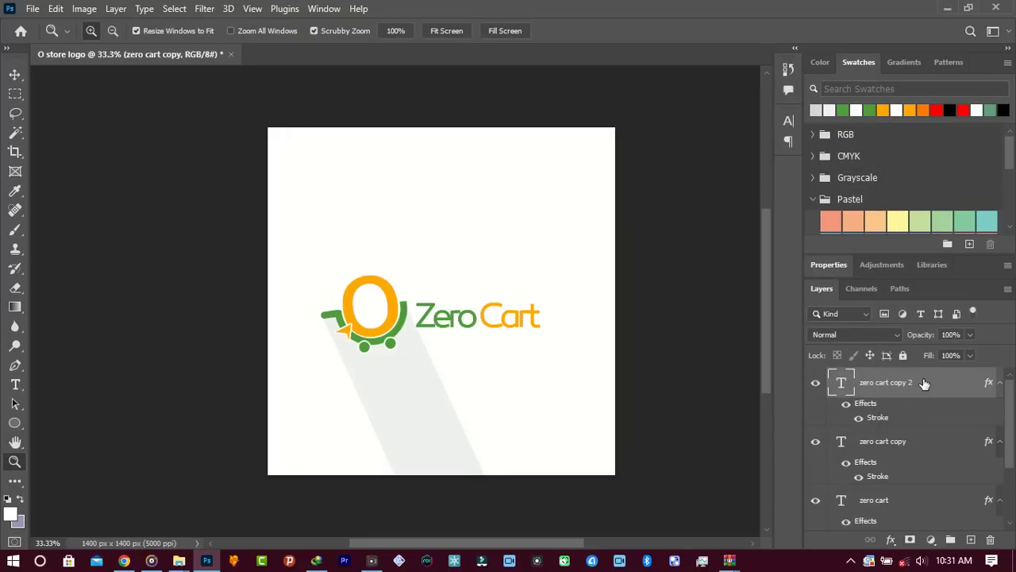
shift+click(913, 500)
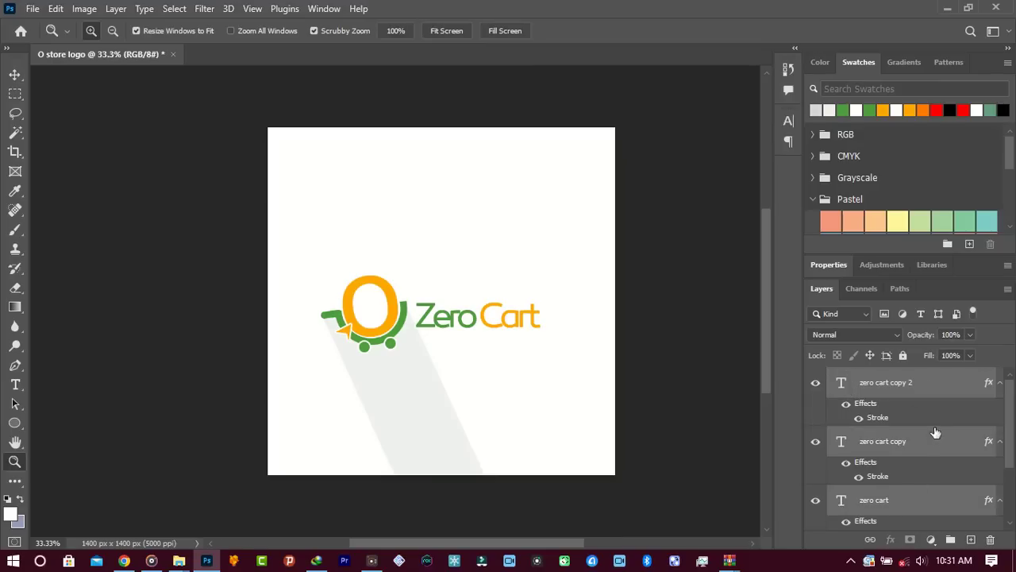
click(921, 384)
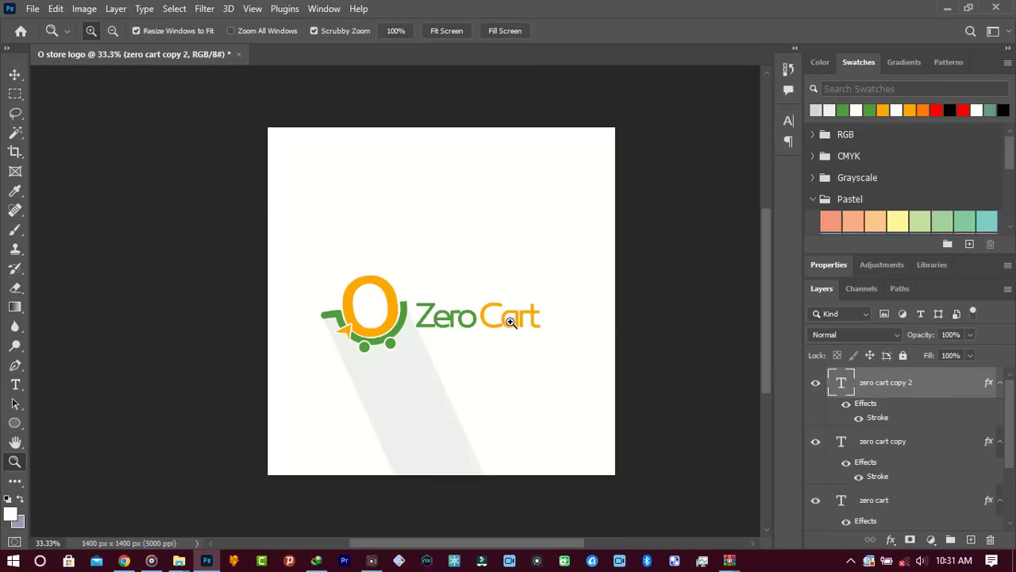
Nudge zero cart copy 2 slightly right with the Move tool.
click(505, 330)
key(v)
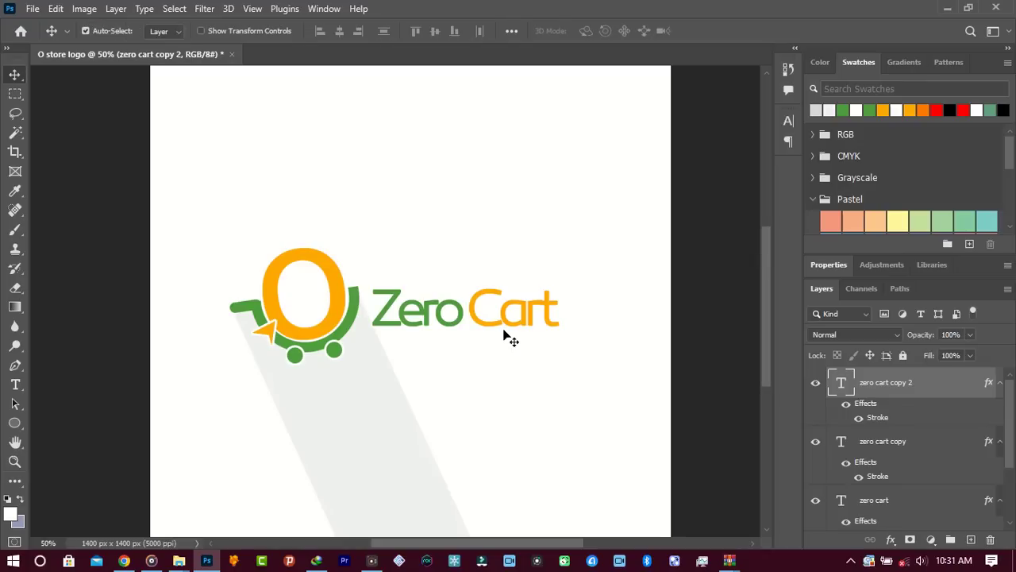
key(Right)
key(Right)
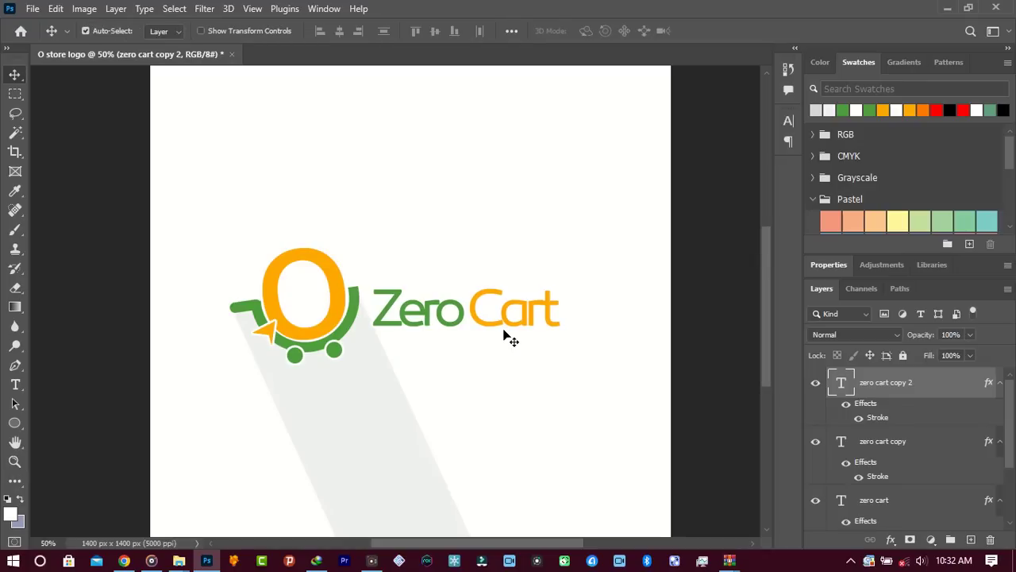
click(898, 447)
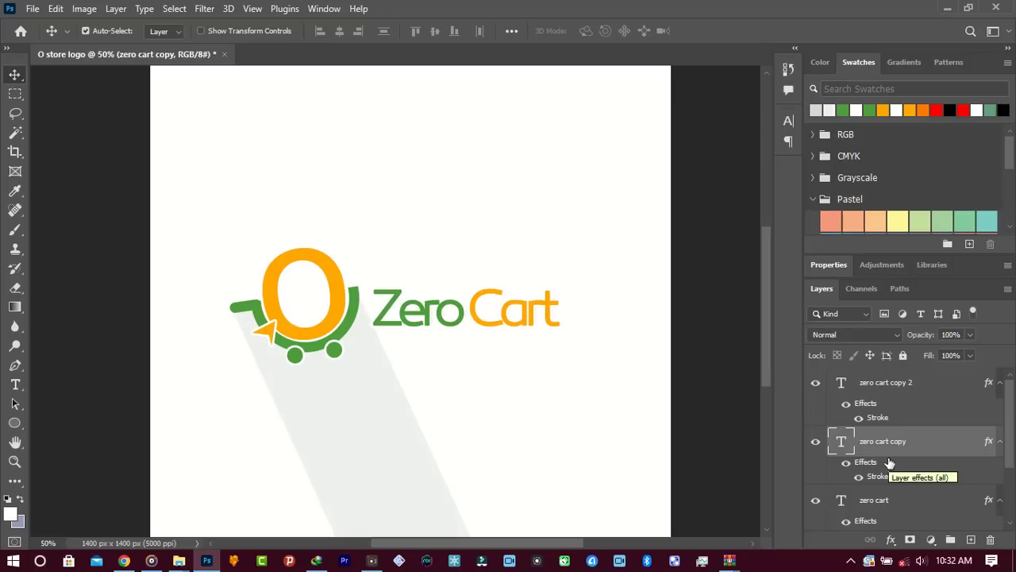
Hide the stroke effects on both text copies and delete zero cart copy 2.
click(846, 405)
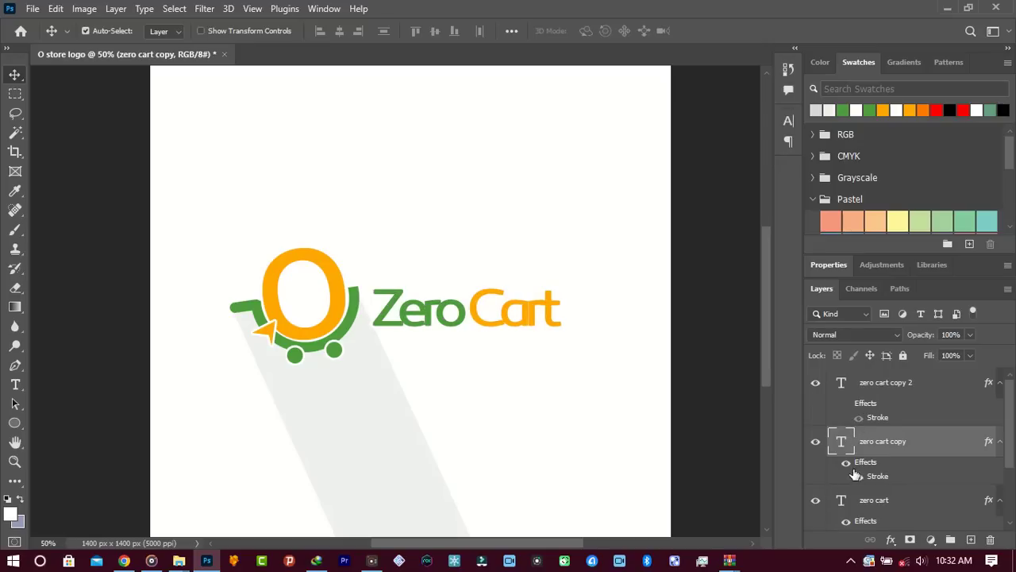
click(848, 463)
drag(1012, 455, 1014, 473)
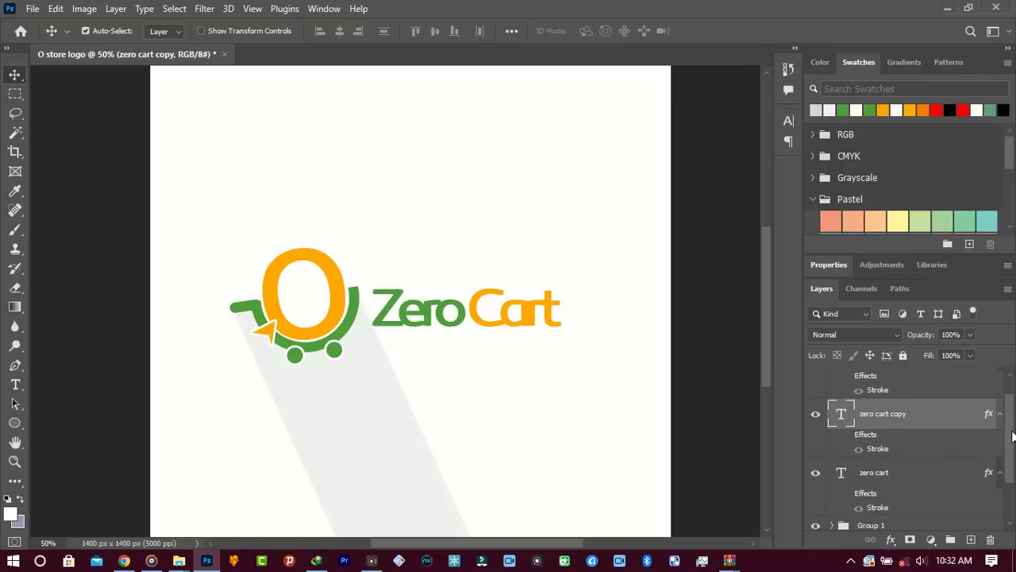
drag(1012, 436, 1014, 411)
click(896, 389)
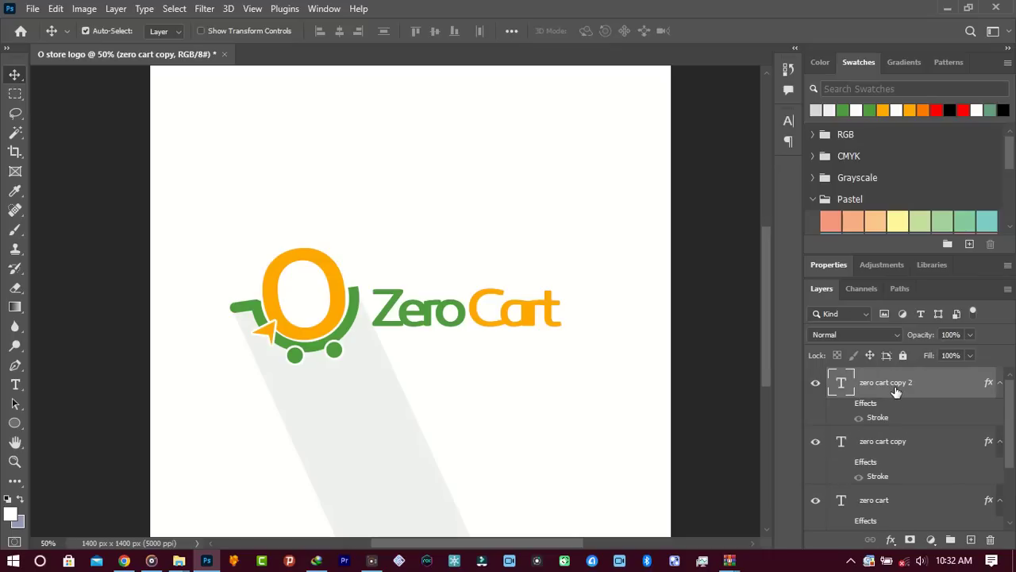
key(Delete)
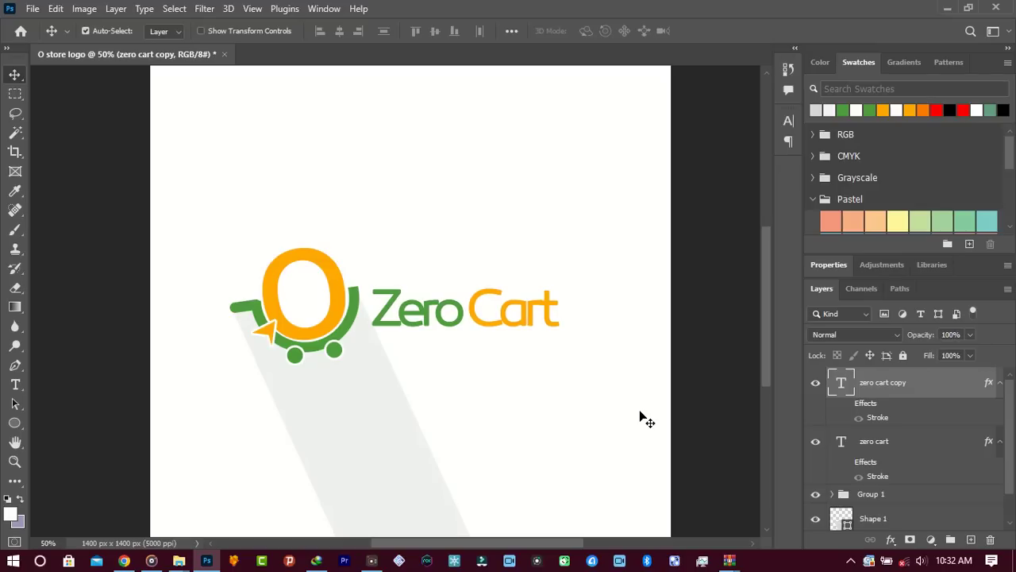
Set zero cart copy's opacity to 62%.
click(816, 383)
click(816, 383)
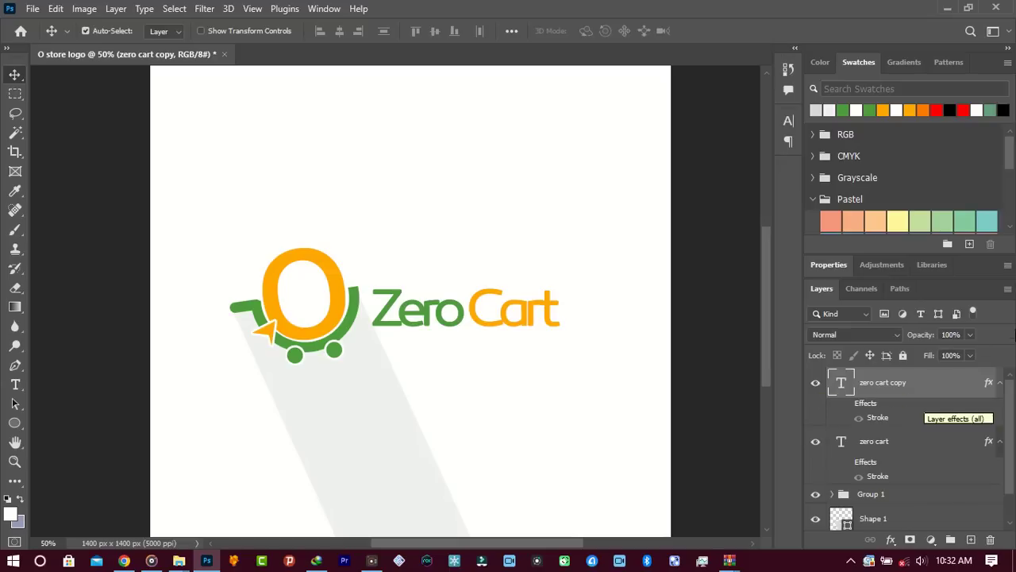
click(971, 335)
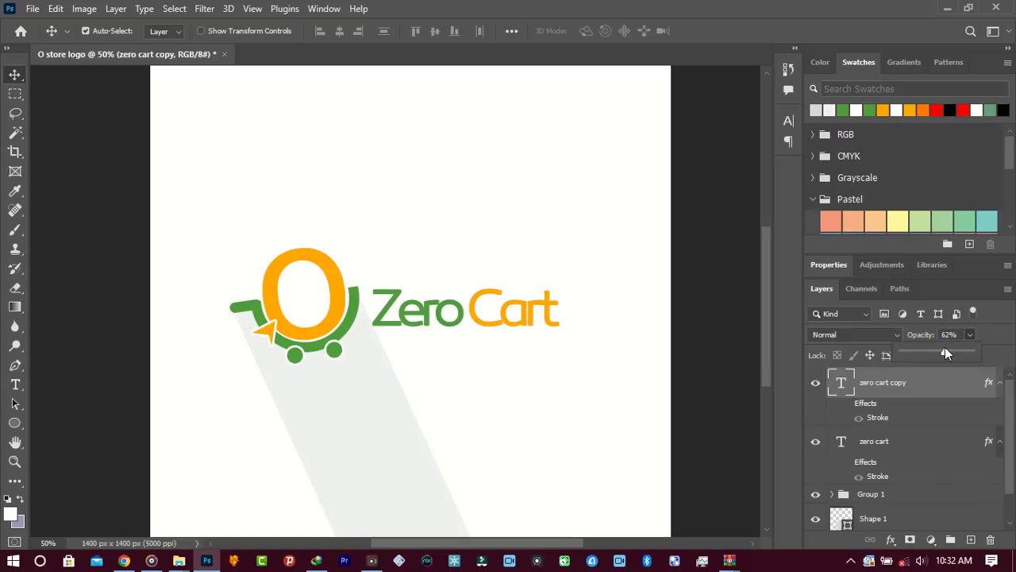
click(893, 448)
click(893, 448)
Select the grey shadow on the canvas and turn off Shape 1's visibility.
key(z)
alt+click(435, 357)
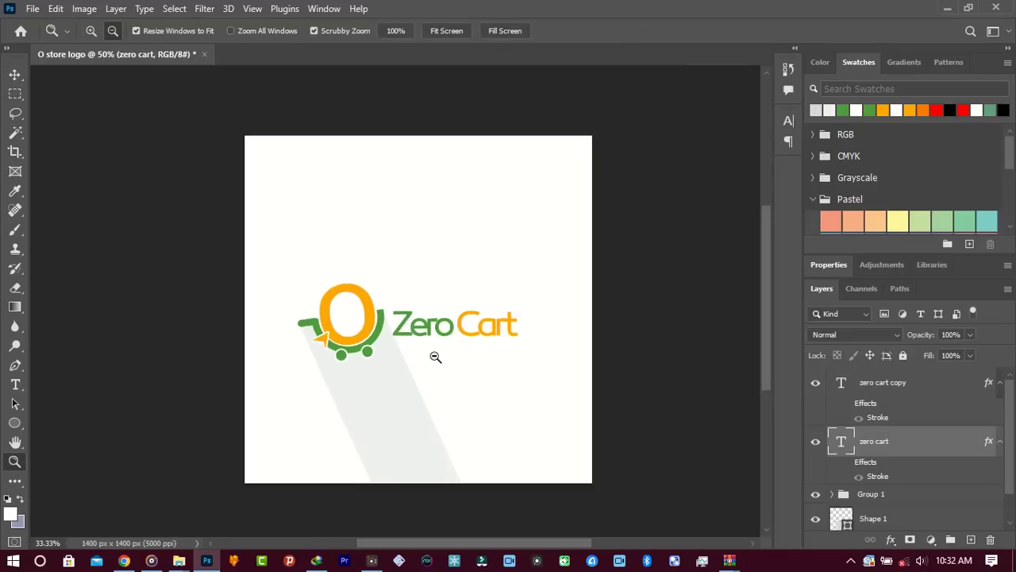
alt+click(435, 357)
click(435, 358)
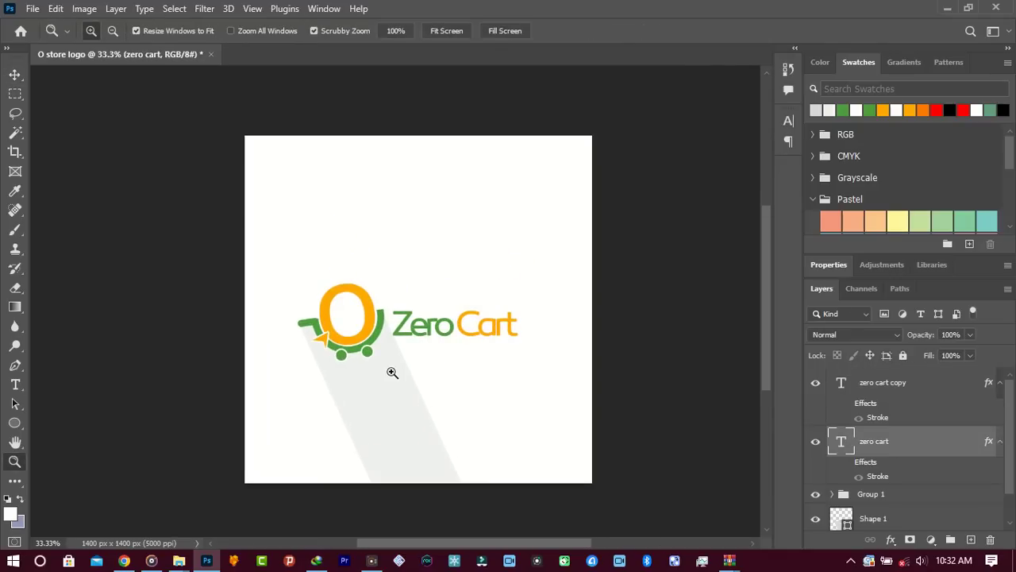
key(v)
click(398, 402)
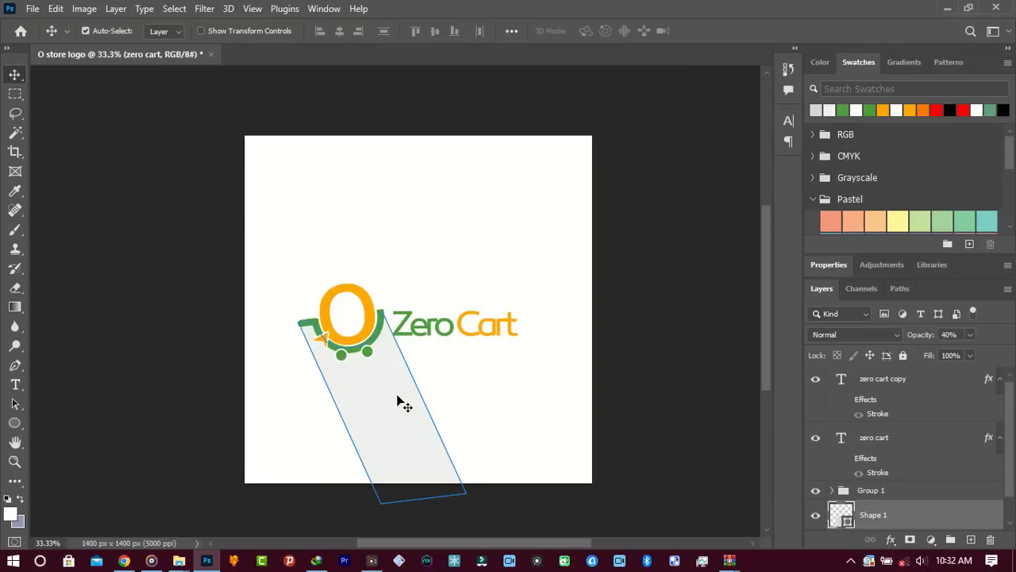
click(816, 516)
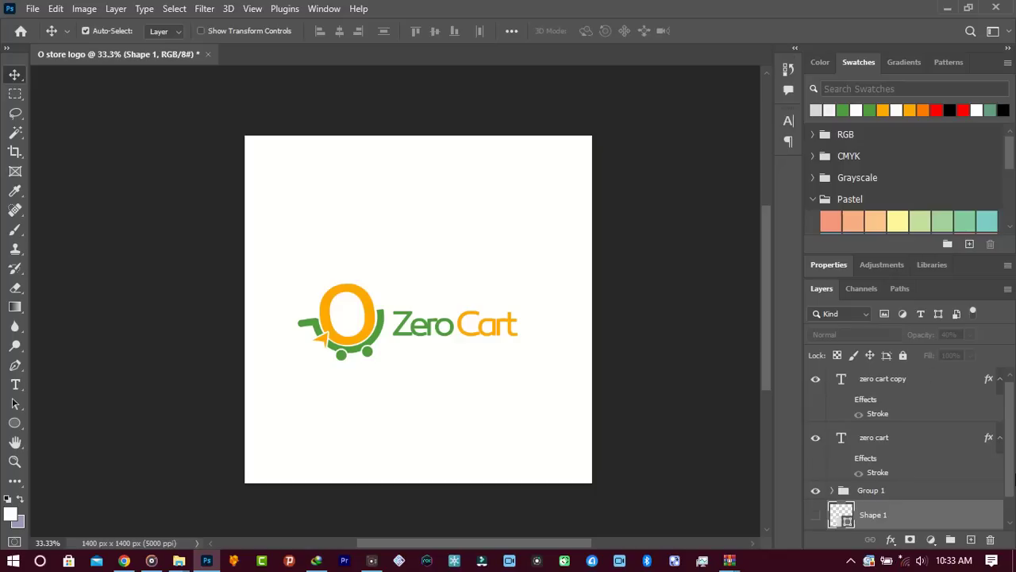
scroll(1014, 512, down, 1)
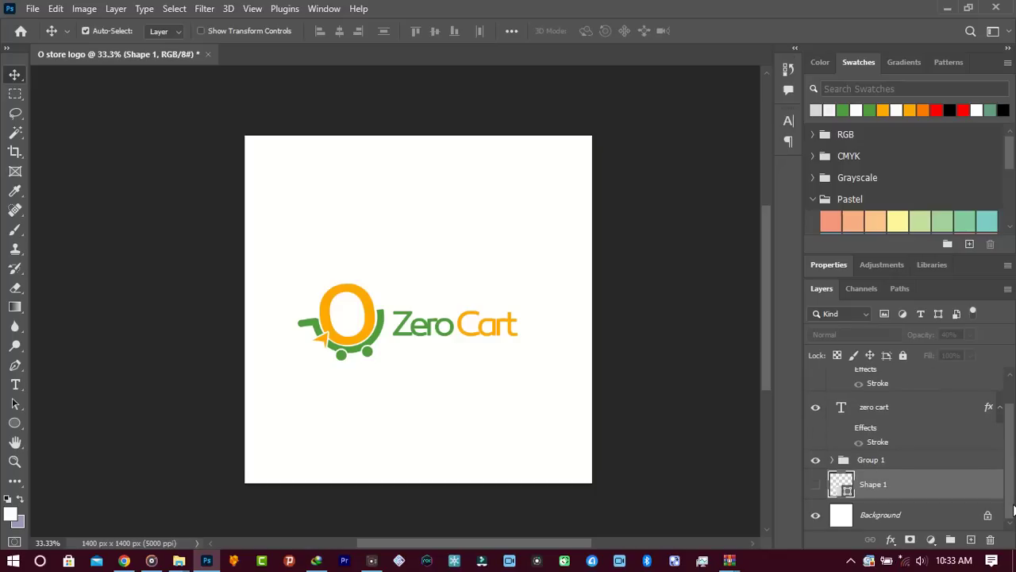